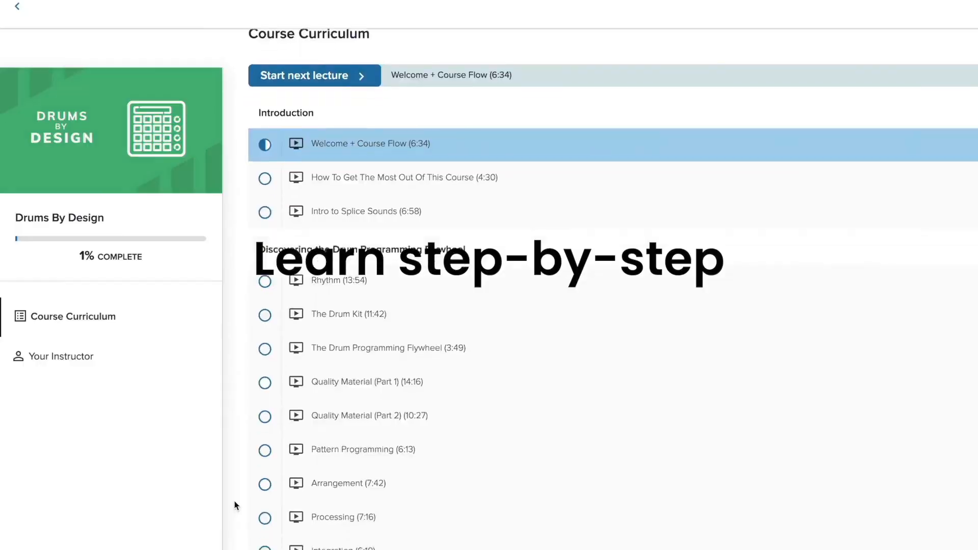
- Look through the lecture list of the Drums By Design course curriculum
{"action": "scroll", "coordinate": [234, 505], "scroll_direction": "down", "scroll_amount": 15}
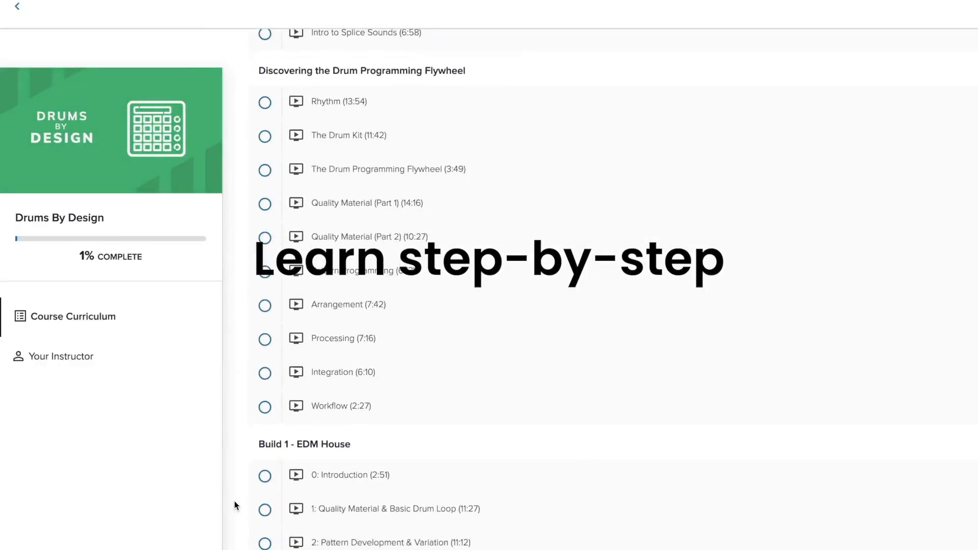
{"action": "scroll", "coordinate": [235, 500], "scroll_direction": "down", "scroll_amount": 20}
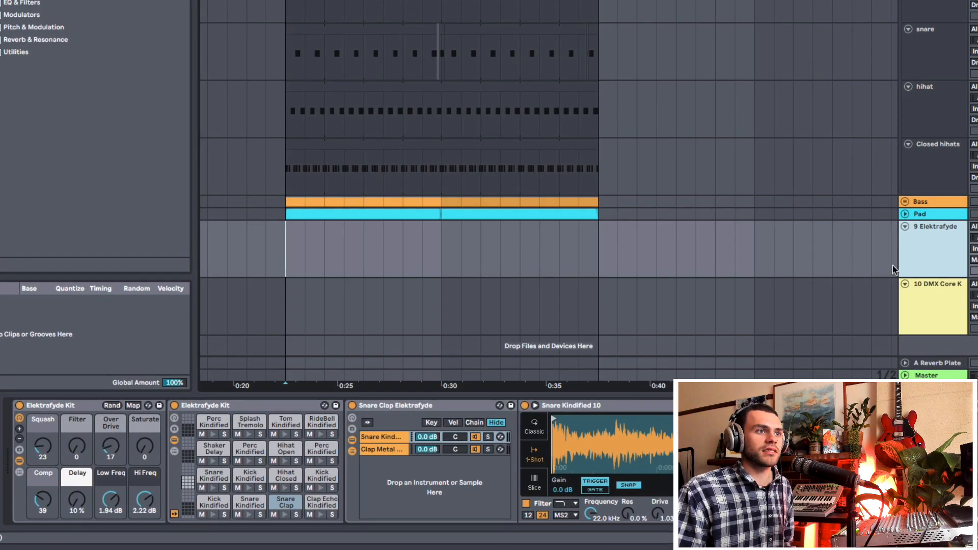
- Audition the kick, snare and snare clap pads of the Elektrafyde Kit on track 9
{"action": "left_click", "coordinate": [829, 353]}
{"action": "left_click", "coordinate": [833, 324]}
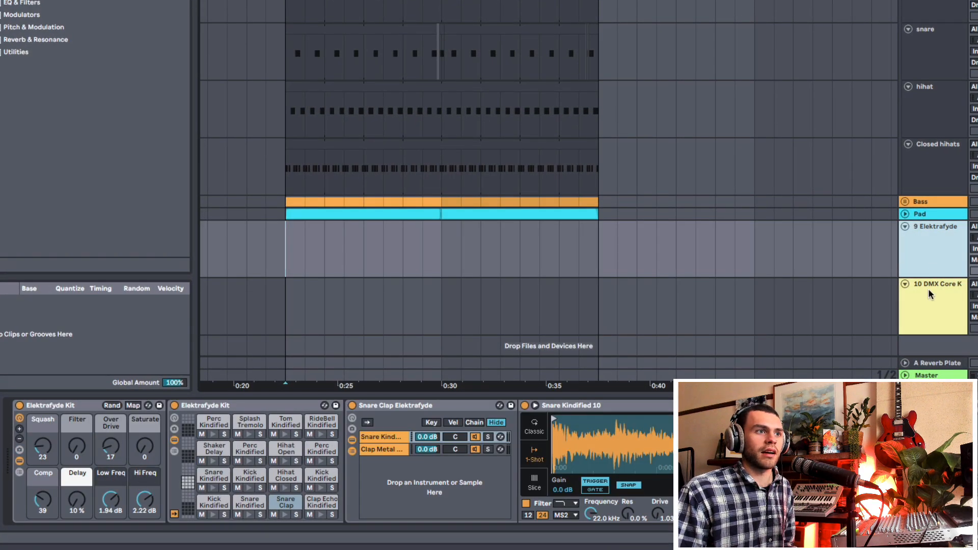
{"action": "left_click", "coordinate": [928, 288]}
{"action": "left_click", "coordinate": [931, 260]}
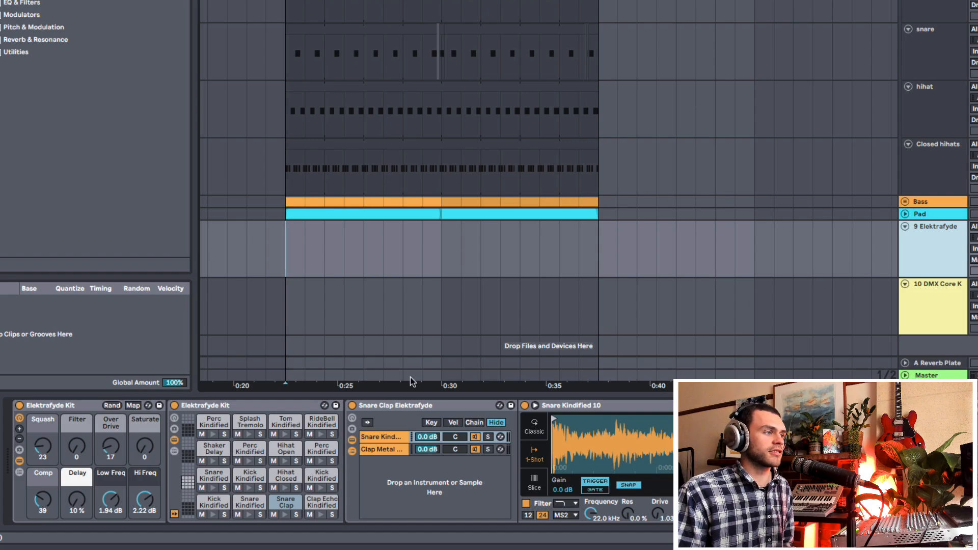
{"action": "left_click", "coordinate": [286, 268]}
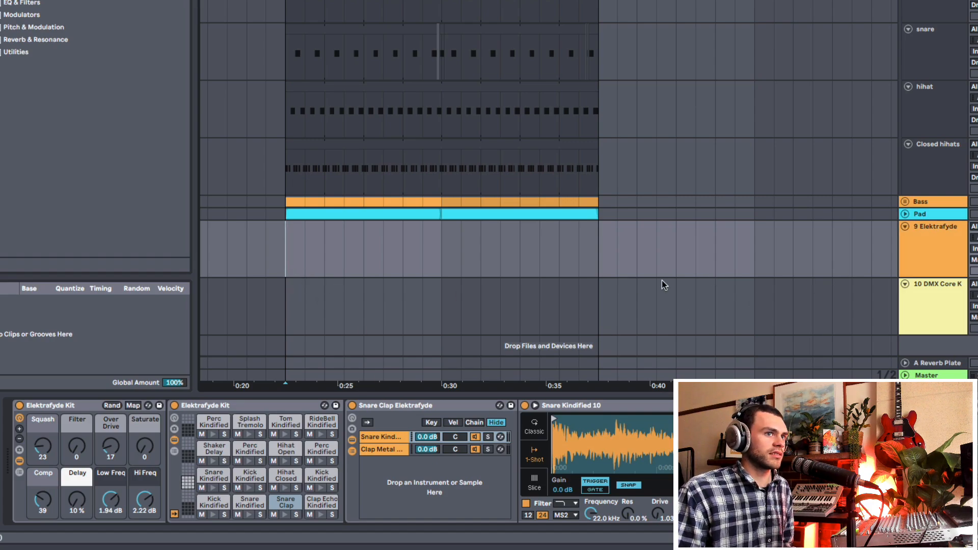
{"action": "key", "text": "a"}
{"action": "key", "text": "a"}
{"action": "key", "text": "a"}
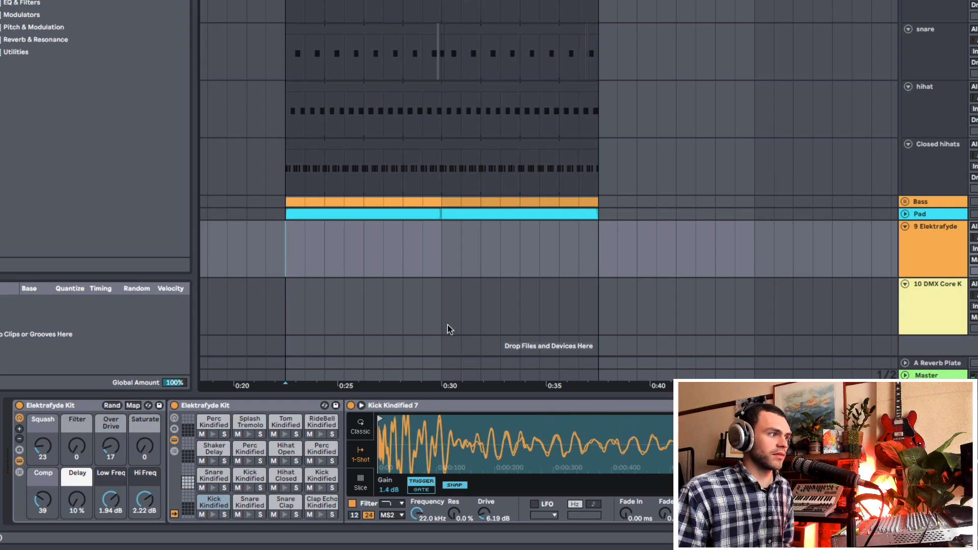
{"action": "left_click", "coordinate": [257, 512]}
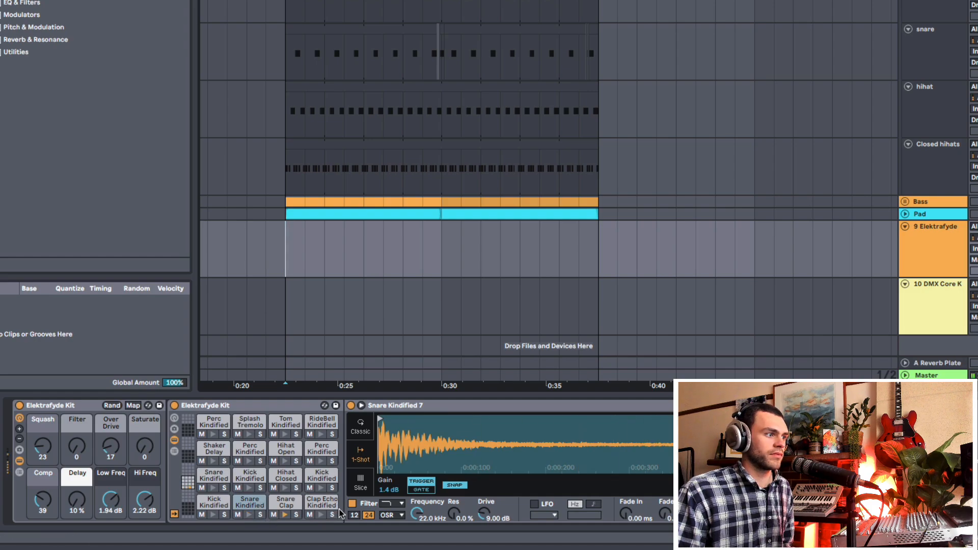
{"action": "key", "text": "s"}
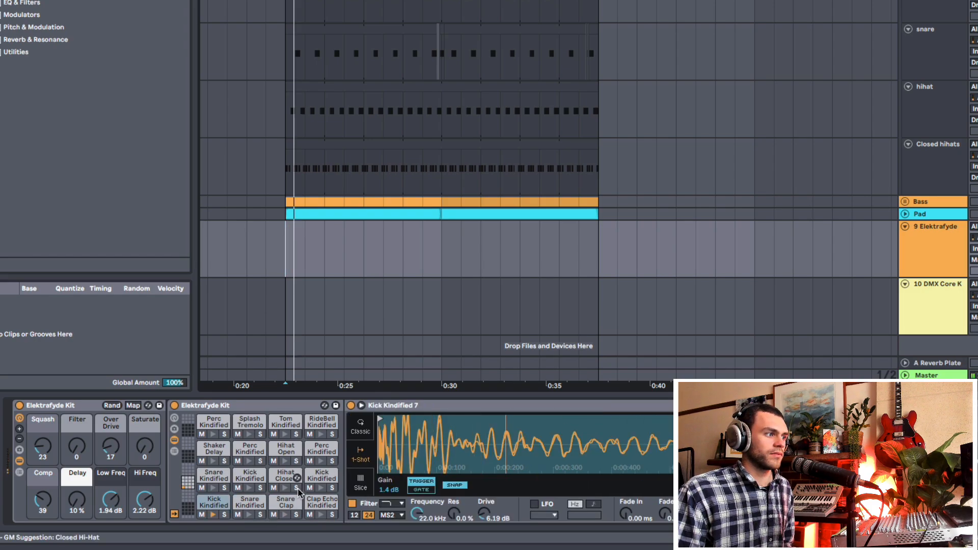
{"action": "key", "text": "w"}
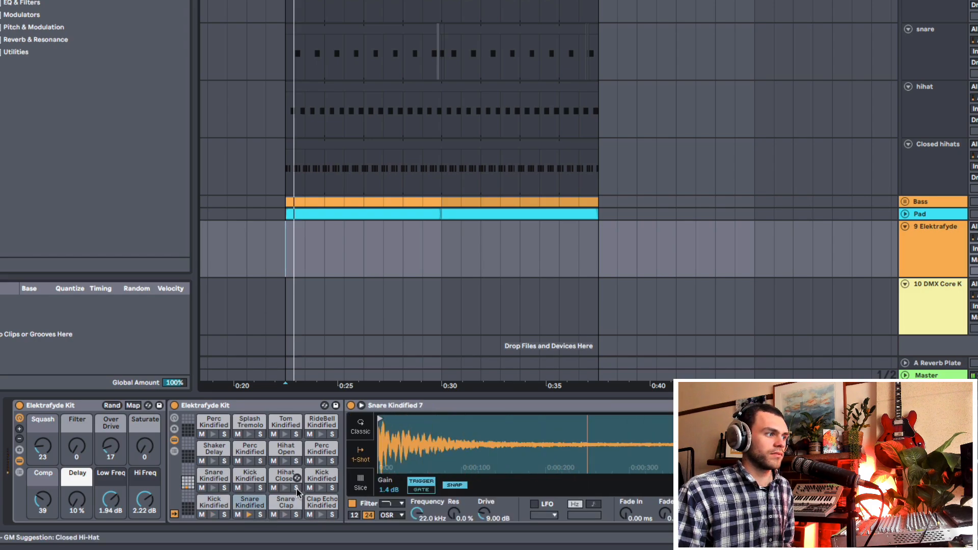
{"action": "key", "text": "s"}
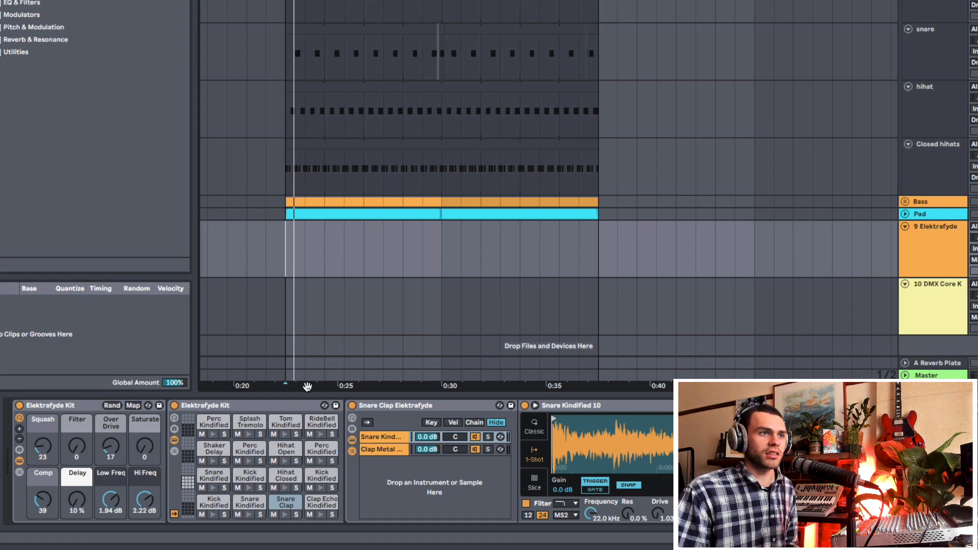
- Select the DMX Core Kit on track 10 and audition its Bassdrum, Rimshot and Snaredrum pads
{"action": "left_click", "coordinate": [939, 311]}
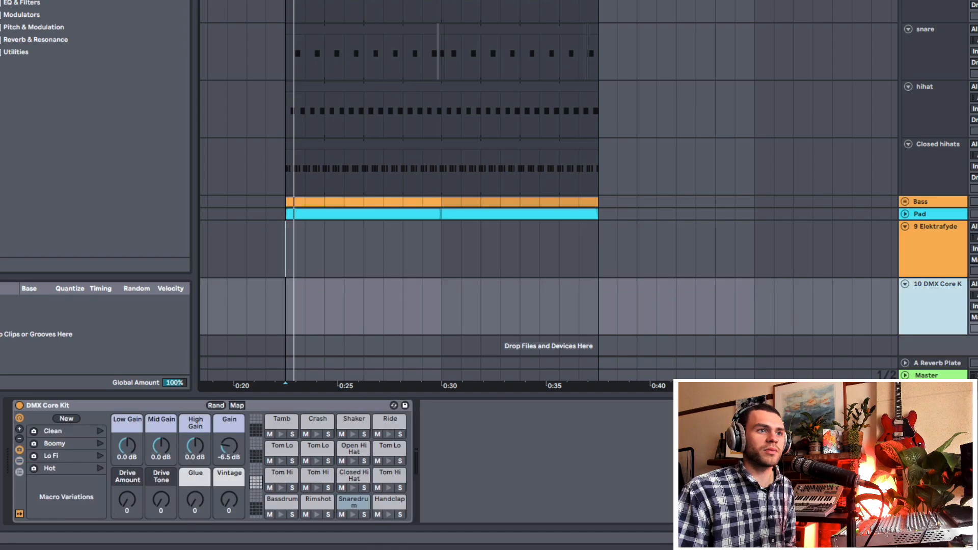
{"action": "left_click", "coordinate": [942, 307]}
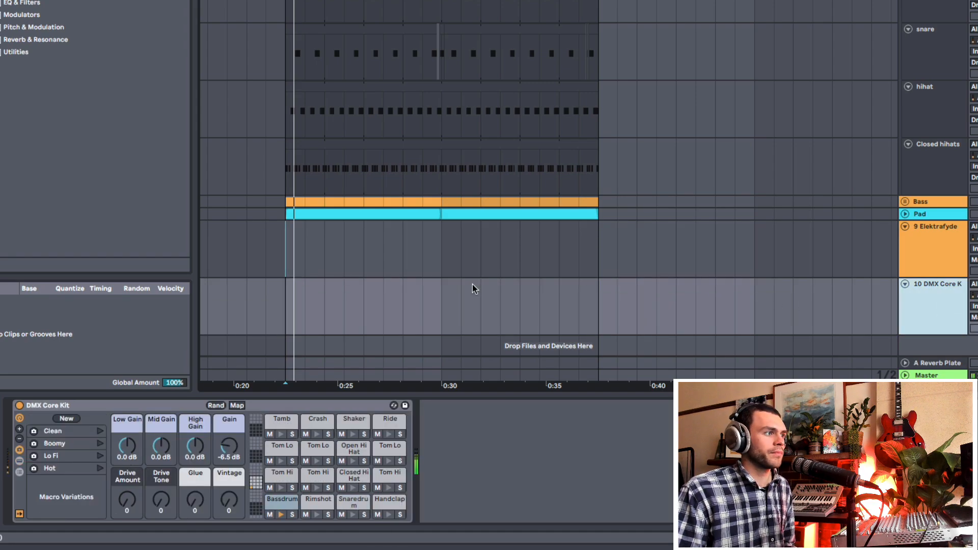
{"action": "key", "text": "w"}
{"action": "key", "text": "s"}
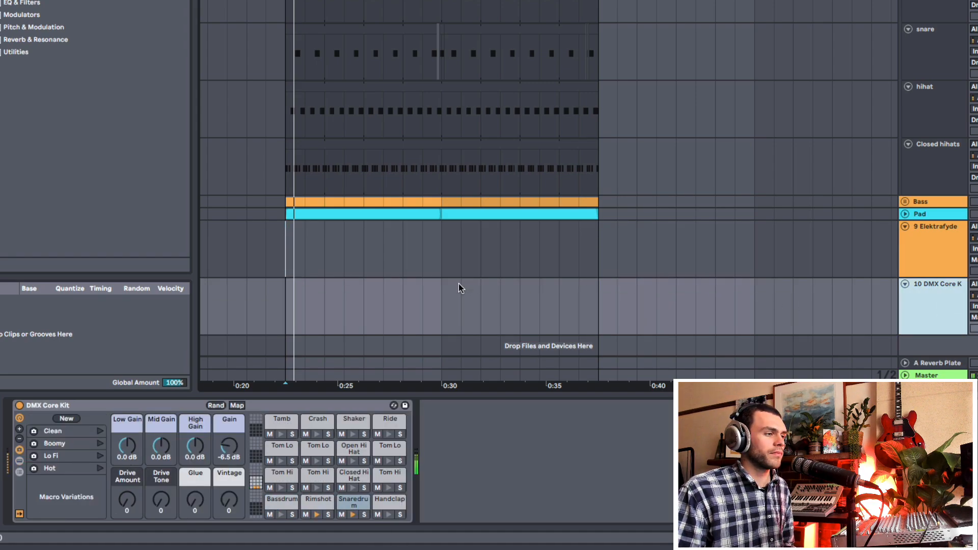
{"action": "key", "text": "a"}
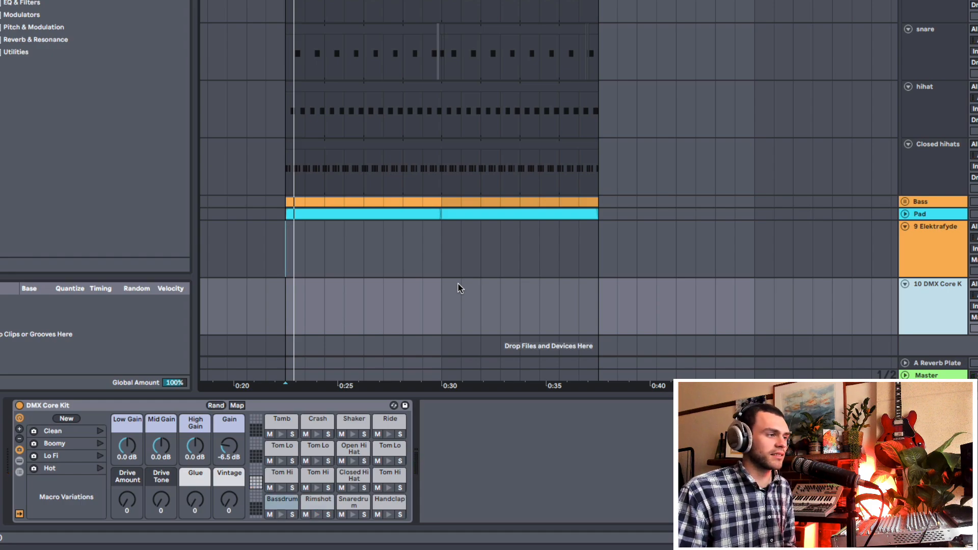
{"action": "key", "text": "w"}
{"action": "key", "text": "s"}
{"action": "key", "text": "d"}
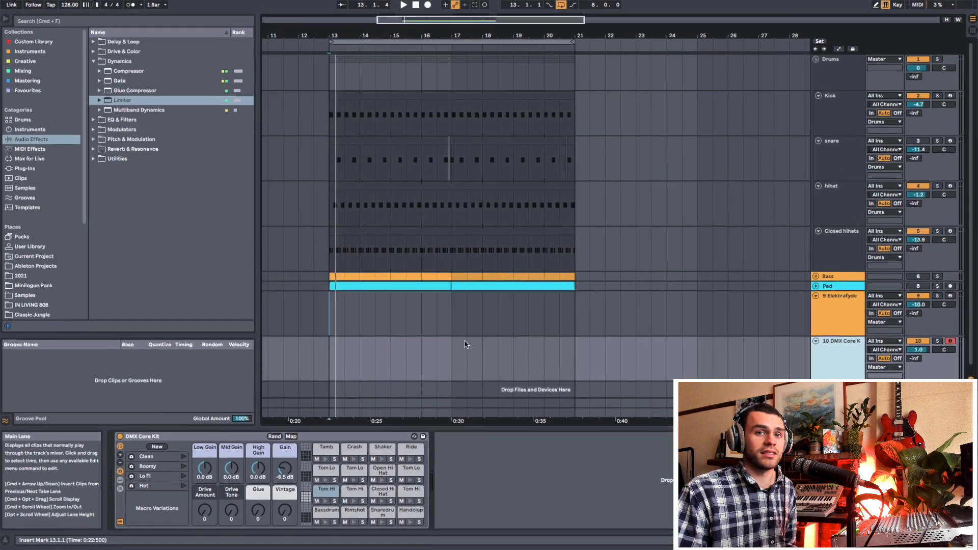
- Solo the Kick track and play it from bar 13
{"action": "left_click", "coordinate": [306, 122]}
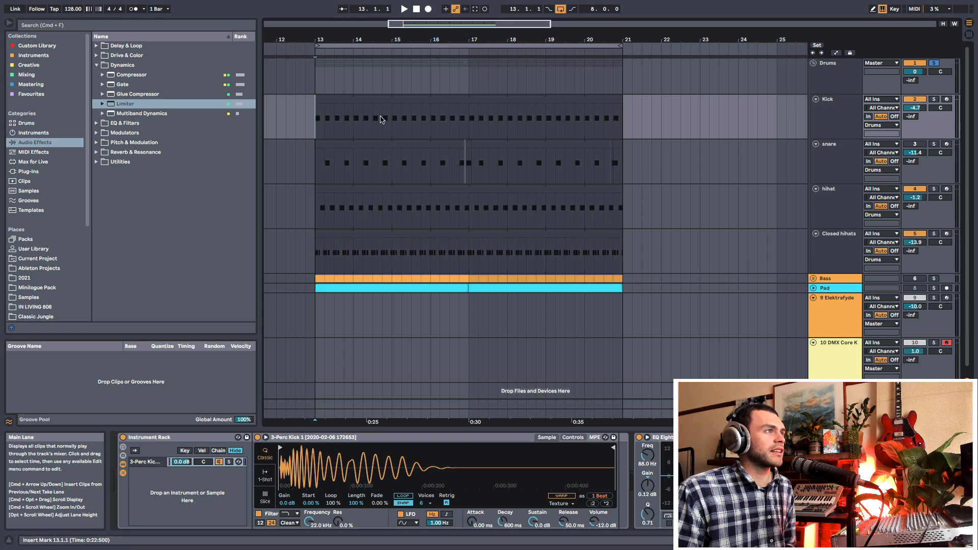
{"action": "left_click_drag", "start_coordinate": [367, 422], "coordinate": [369, 433]}
{"action": "left_click", "coordinate": [829, 125]}
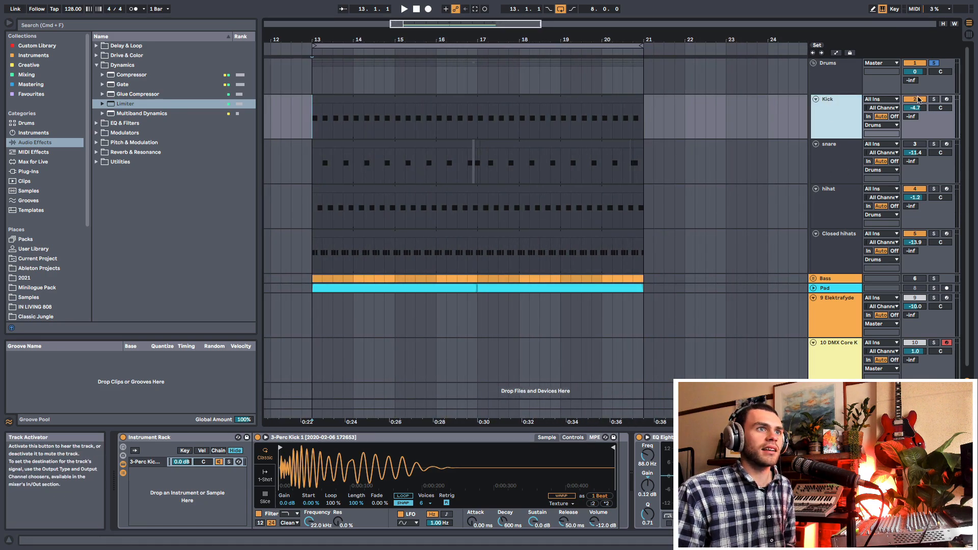
{"action": "left_click", "coordinate": [935, 99]}
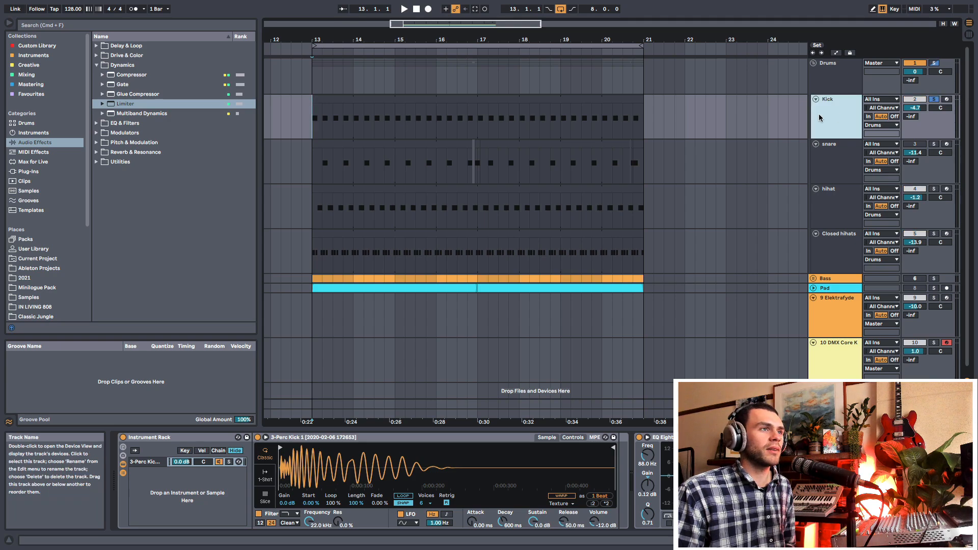
{"action": "key", "text": "space"}
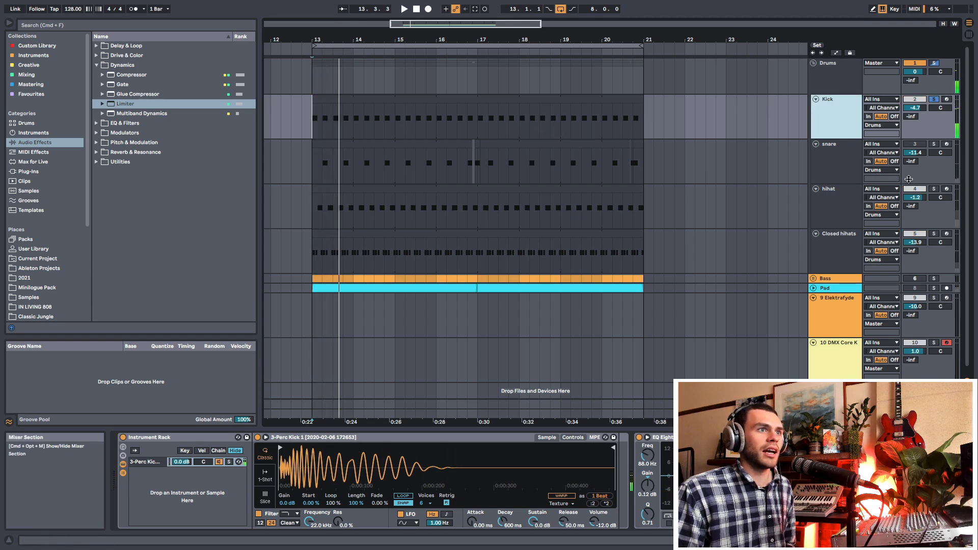
- Solo and play the hihat track, switch the solo to Closed hihats, and show the Closed hihats sample
{"action": "left_click", "coordinate": [934, 189]}
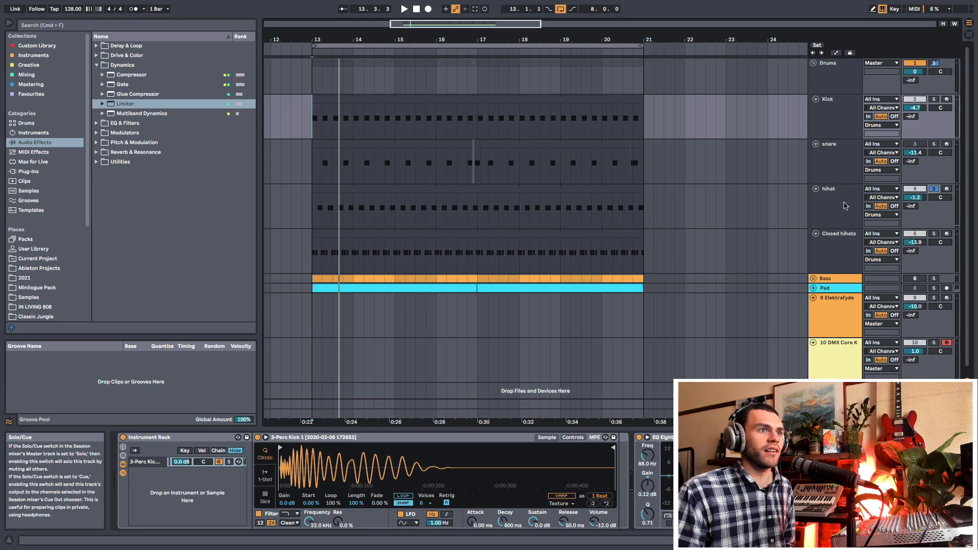
{"action": "key", "text": "space"}
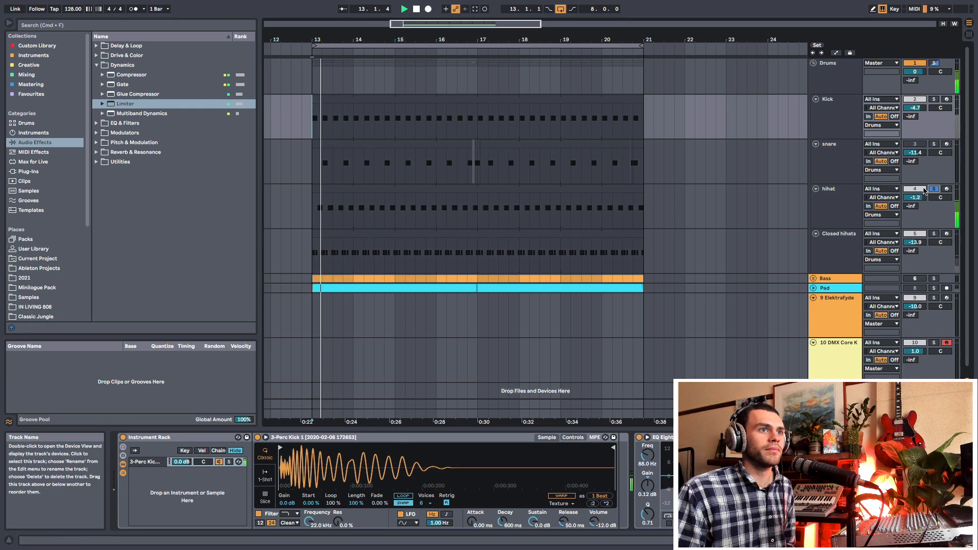
{"action": "key", "text": "space"}
{"action": "left_click", "coordinate": [935, 234]}
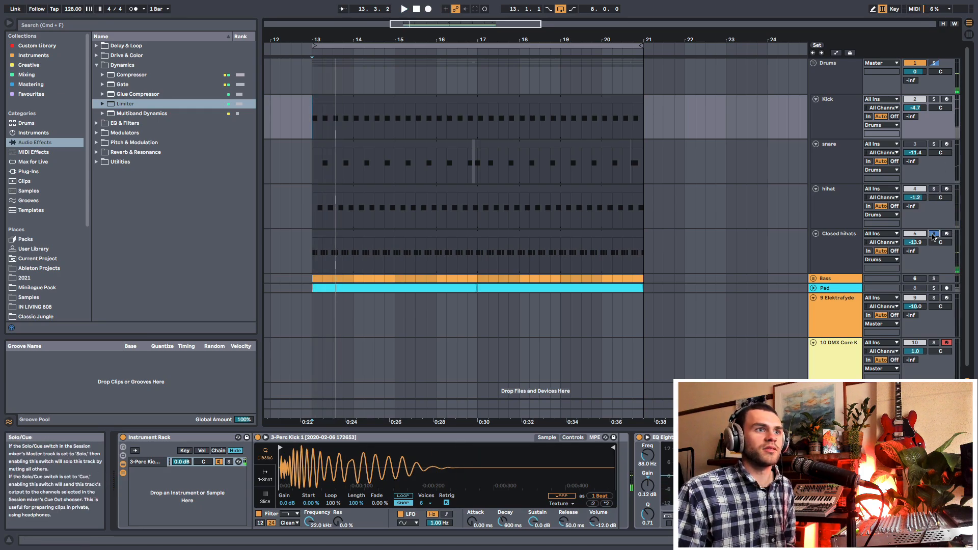
{"action": "left_click", "coordinate": [849, 245]}
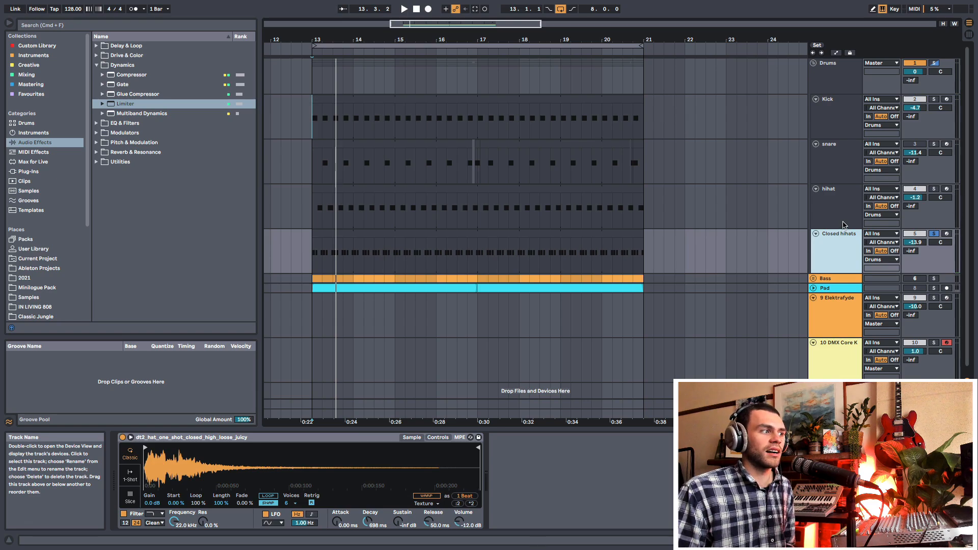
- Add the hihat and Kick tracks to the Closed hihats solo and play all three together
{"action": "left_click", "coordinate": [846, 223]}
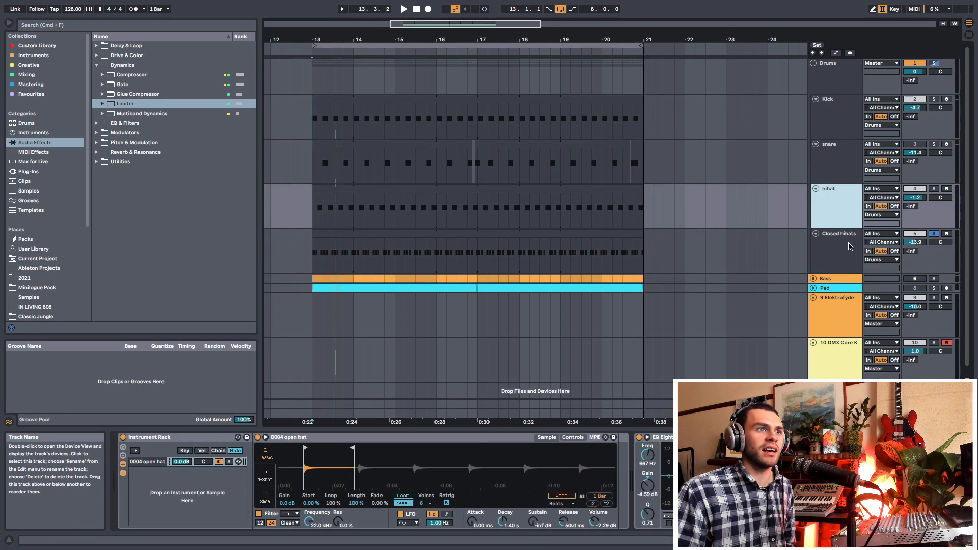
{"action": "left_click", "coordinate": [933, 189], "text": "super"}
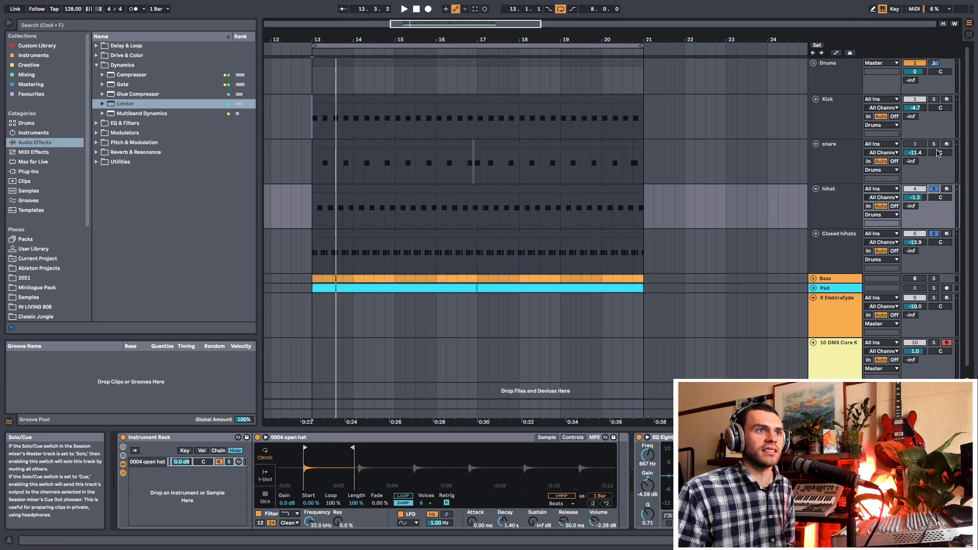
{"action": "left_click", "coordinate": [934, 100], "text": "super"}
{"action": "key", "text": "space"}
{"action": "mouse_move", "coordinate": [369, 37]}
{"action": "left_mouse_down"}
{"action": "mouse_move", "coordinate": [388, 57]}
{"action": "mouse_move", "coordinate": [411, 50]}
{"action": "mouse_move", "coordinate": [370, 27]}
{"action": "left_mouse_up"}
{"action": "key", "text": "space"}
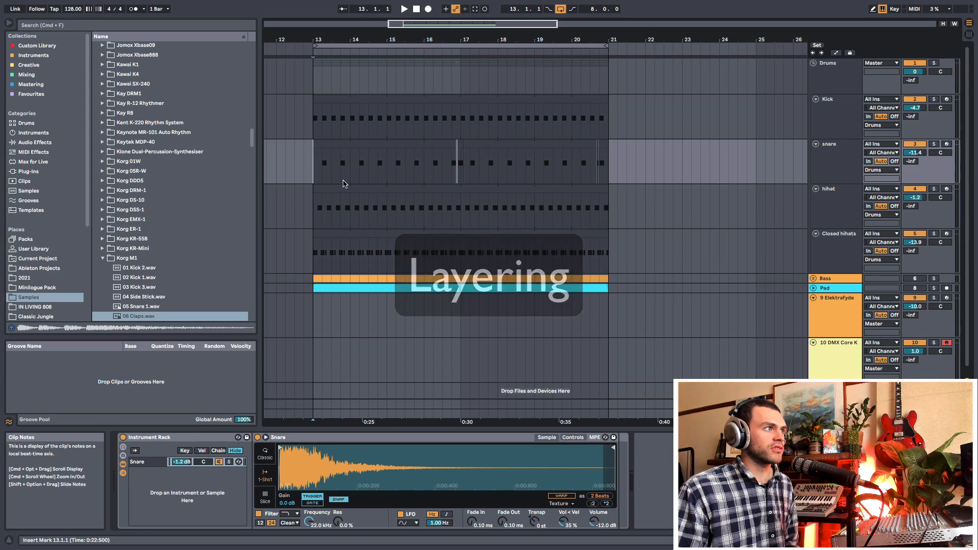
- Solo the Drums group and play back the full drum loop
{"action": "scroll", "coordinate": [437, 177], "scroll_direction": "down", "scroll_amount": 1}
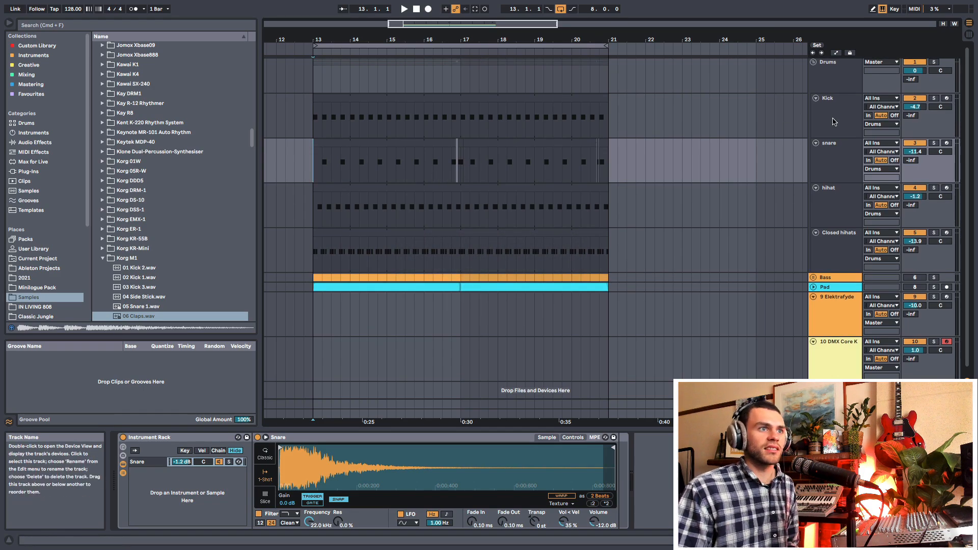
{"action": "left_click", "coordinate": [934, 62]}
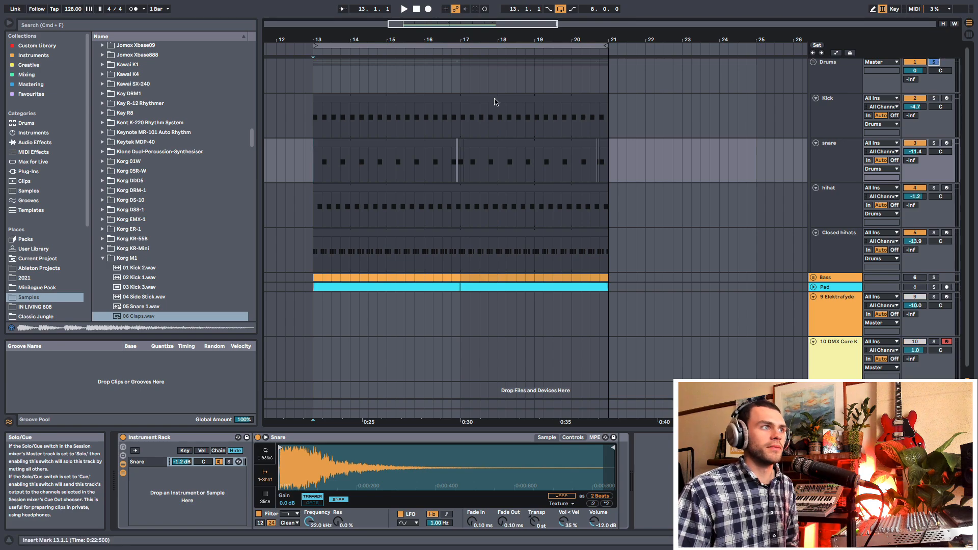
{"action": "key", "text": "space"}
{"action": "mouse_move", "coordinate": [353, 40]}
{"action": "left_mouse_down"}
{"action": "mouse_move", "coordinate": [354, 57]}
{"action": "mouse_move", "coordinate": [359, 36]}
{"action": "mouse_move", "coordinate": [368, 50]}
{"action": "mouse_move", "coordinate": [373, 40]}
{"action": "left_mouse_up"}
{"action": "key", "text": "space"}
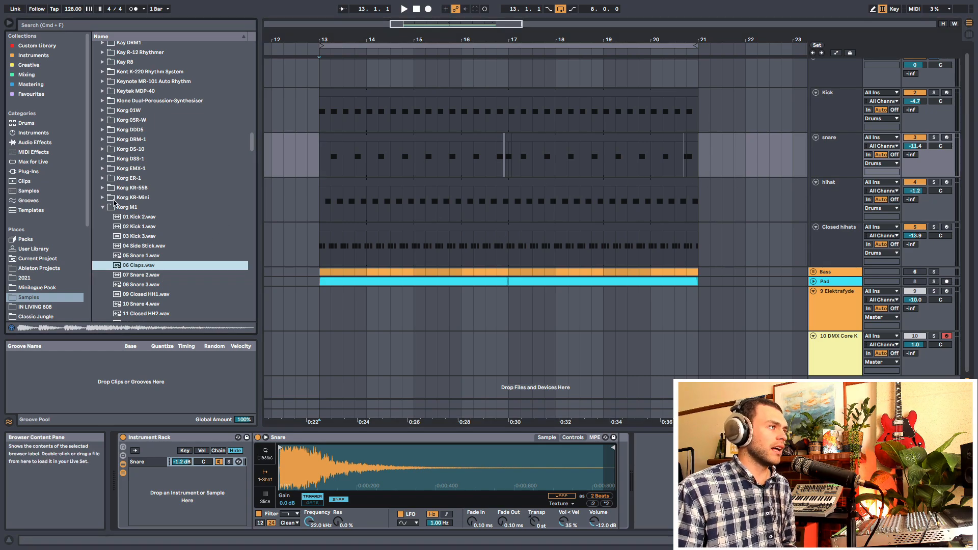
- Layer the Korg M1 sample 06 Claps.wav as a new chain in the snare track's Instrument Rack and solo the snare track
{"action": "left_click_drag", "start_coordinate": [154, 262], "coordinate": [173, 489]}
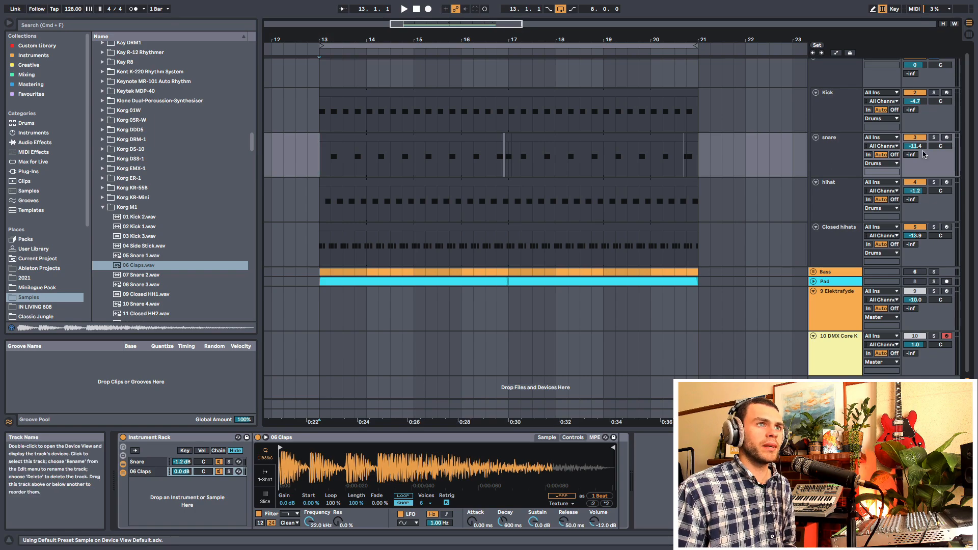
{"action": "left_click", "coordinate": [934, 137]}
{"action": "left_click", "coordinate": [825, 155]}
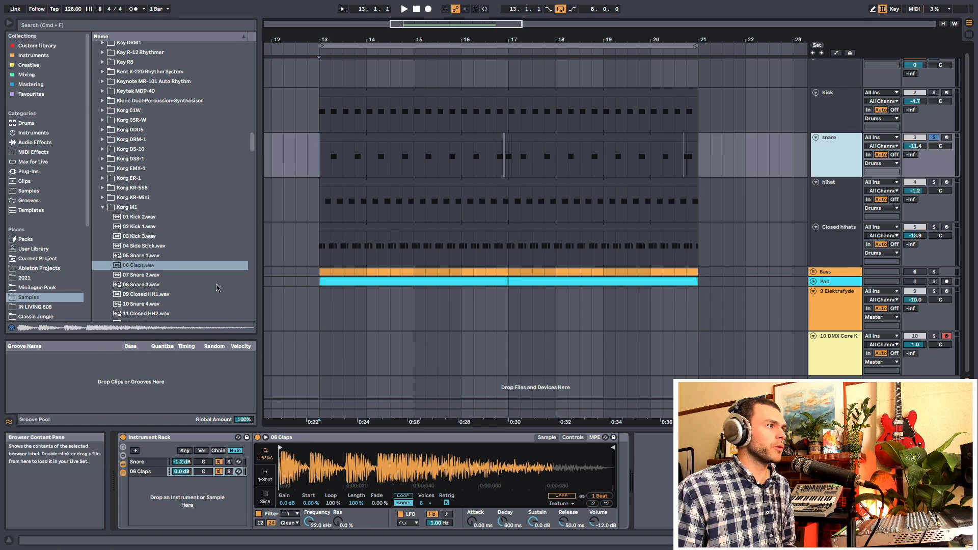
- Show the Snare and 06 Claps chains in turn and play back the layered snare
{"action": "left_click", "coordinate": [147, 462]}
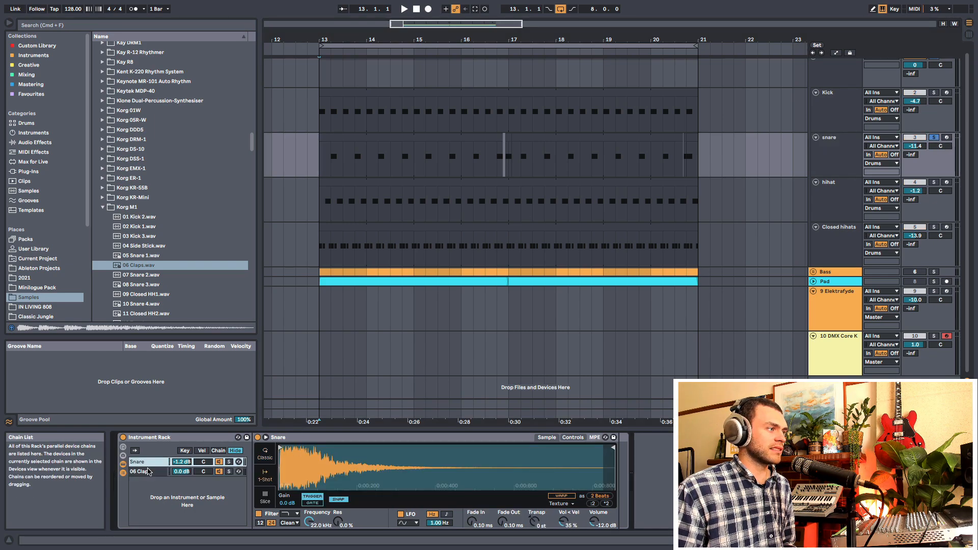
{"action": "left_click", "coordinate": [148, 473]}
{"action": "key", "text": "space"}
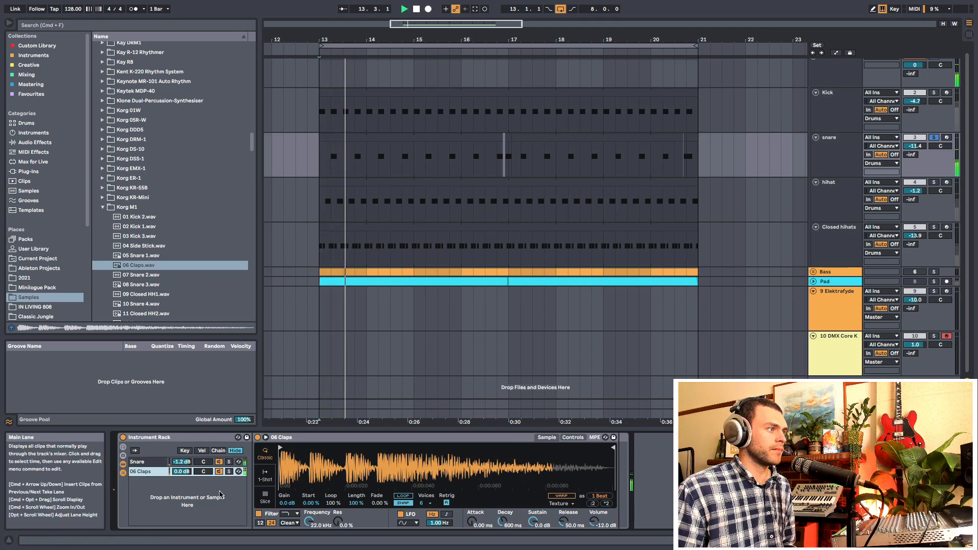
{"action": "key", "text": "space"}
- Compare the snare without and with the clap layer by muting and reactivating the 06 Claps chain during playback
{"action": "left_click", "coordinate": [219, 473]}
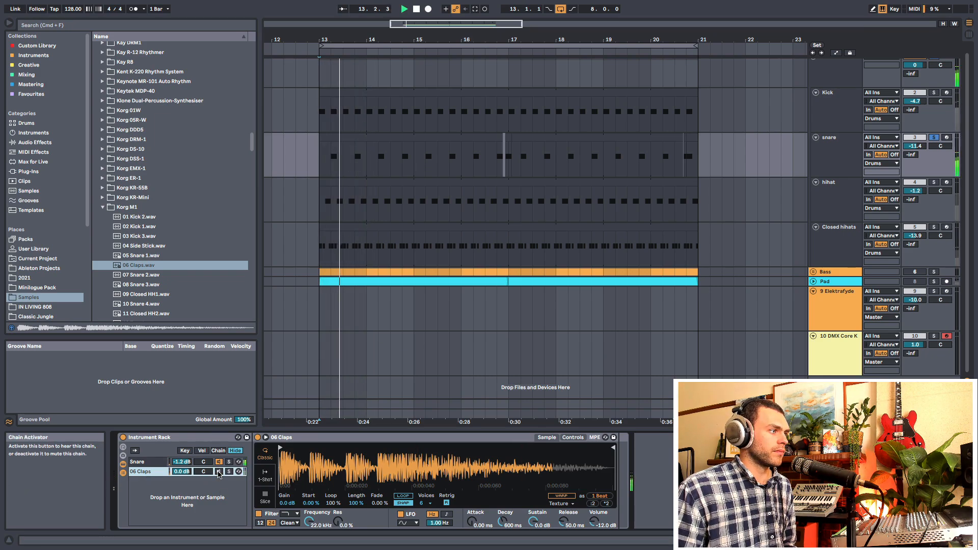
{"action": "key", "text": "space"}
{"action": "left_click", "coordinate": [219, 472]}
{"action": "key", "text": "space"}
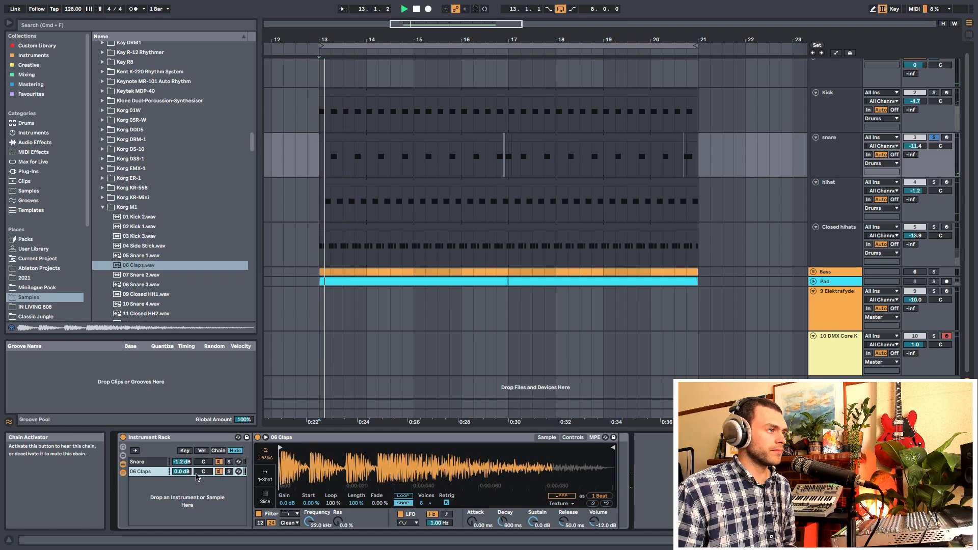
- Solo the 06 Claps chain and the Snare chain in turn to hear each layer alone, and clear the solos
{"action": "key", "text": "space"}
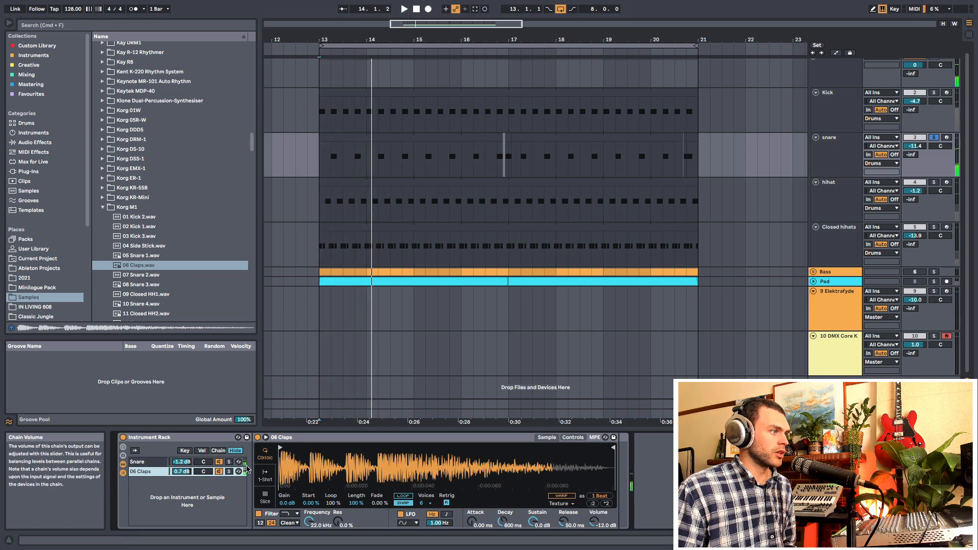
{"action": "left_click", "coordinate": [229, 471]}
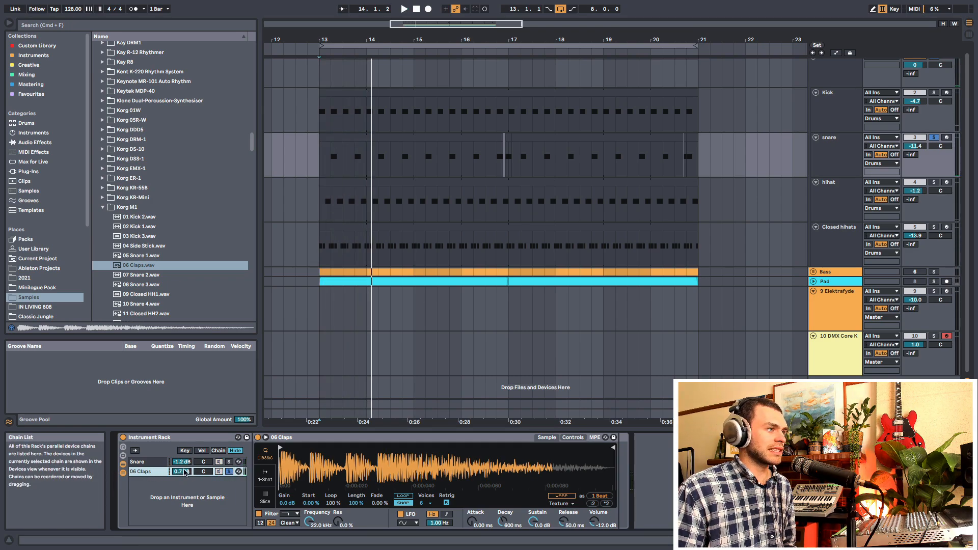
{"action": "key", "text": "space"}
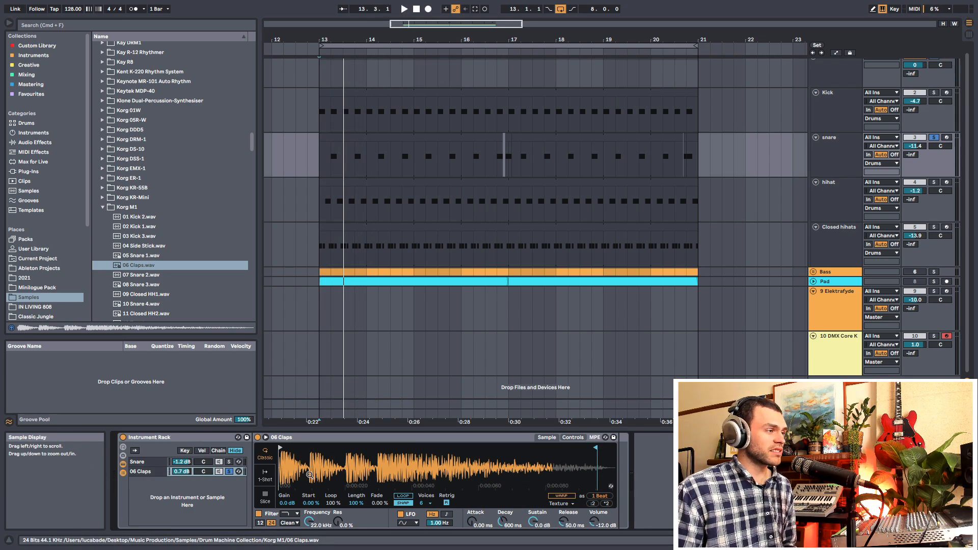
{"action": "left_click", "coordinate": [229, 462]}
{"action": "left_click", "coordinate": [228, 462]}
- Raise the 06 Claps chain's volume to 2.3 dB while playing back the layered snare
{"action": "key", "text": "space"}
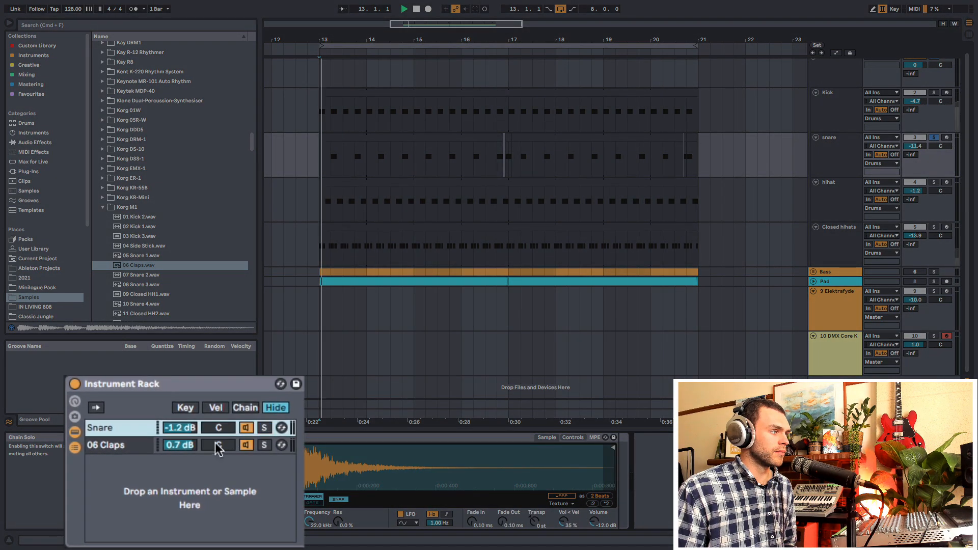
{"action": "left_click_drag", "start_coordinate": [175, 446], "coordinate": [174, 435]}
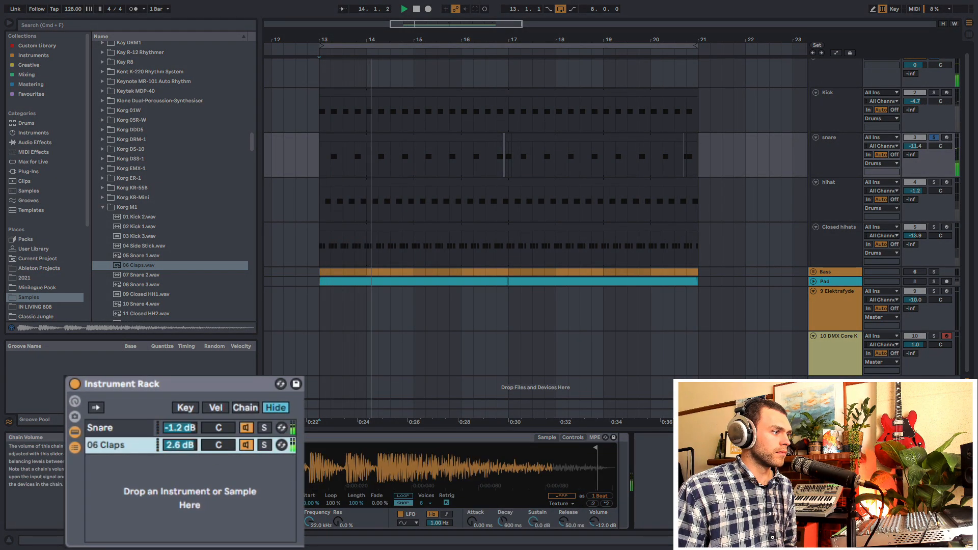
{"action": "key", "text": "space"}
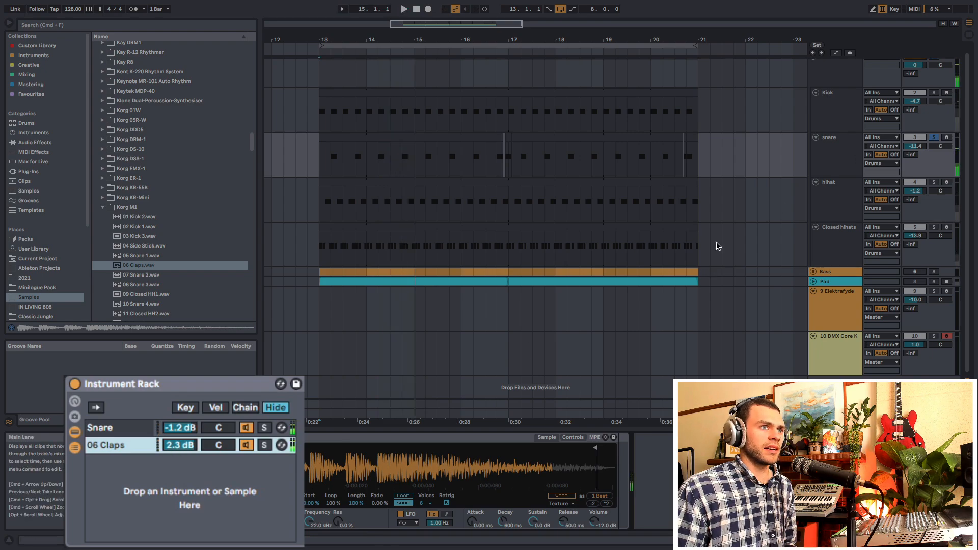
- Play the snare with the 06 Claps chain muted and active again, and show both chains' samples in turn
{"action": "left_click", "coordinate": [247, 444]}
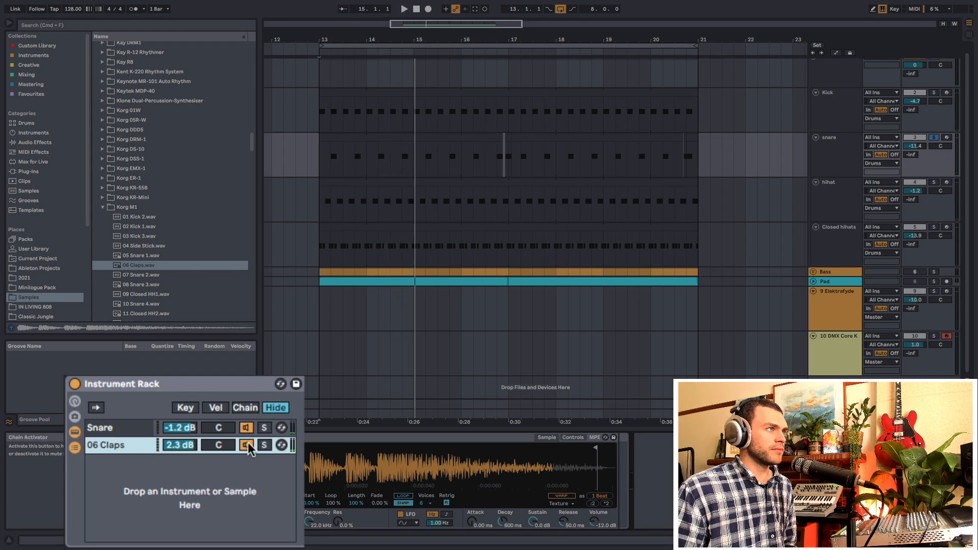
{"action": "key", "text": "space"}
{"action": "left_click", "coordinate": [247, 444]}
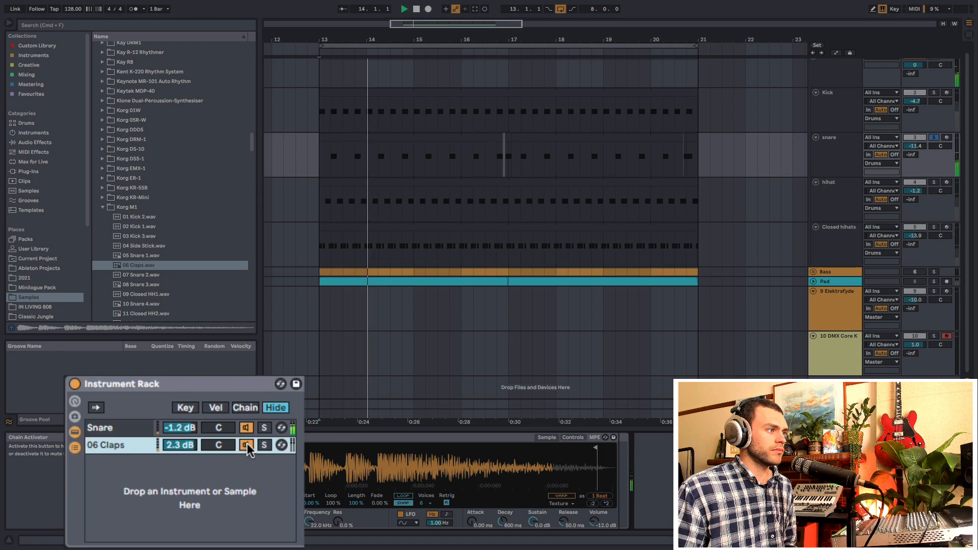
{"action": "key", "text": "space"}
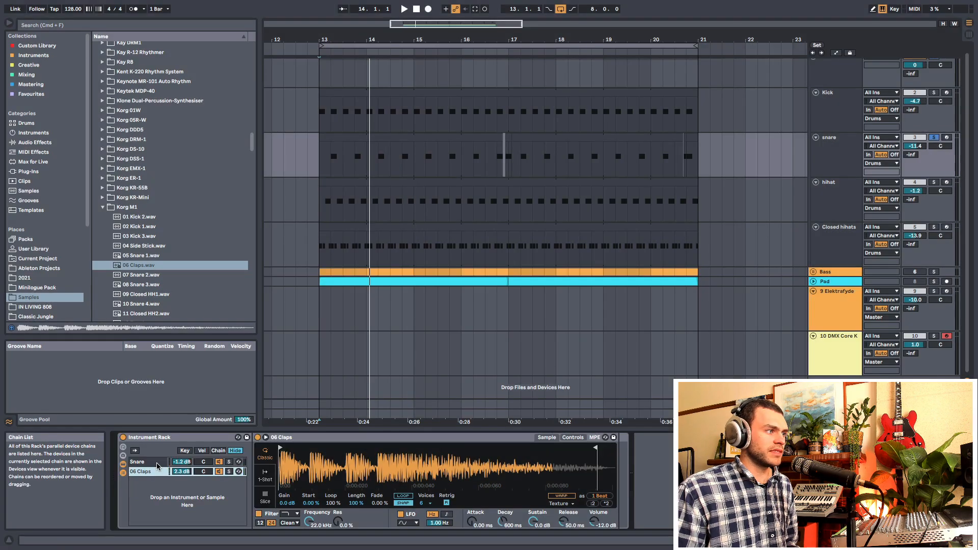
{"action": "left_click", "coordinate": [156, 462]}
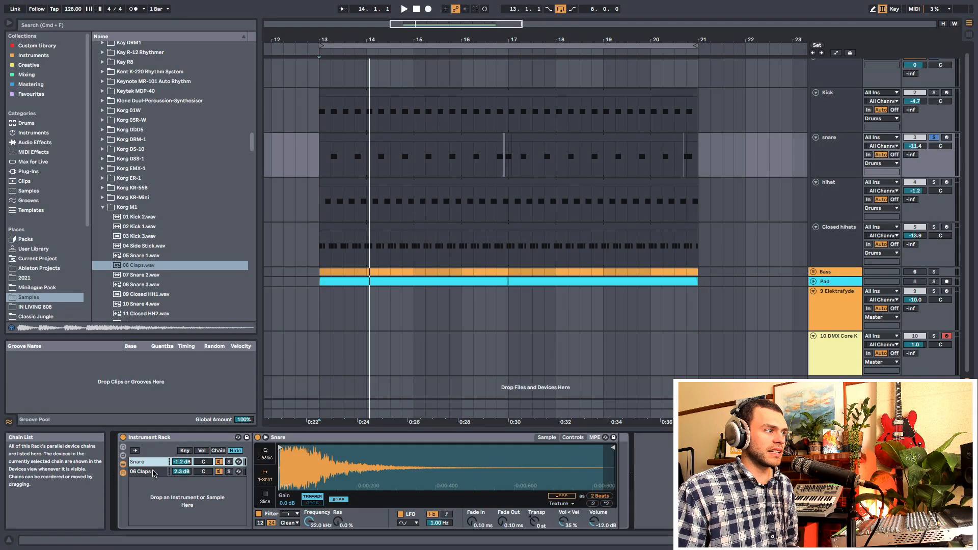
{"action": "left_click", "coordinate": [154, 472]}
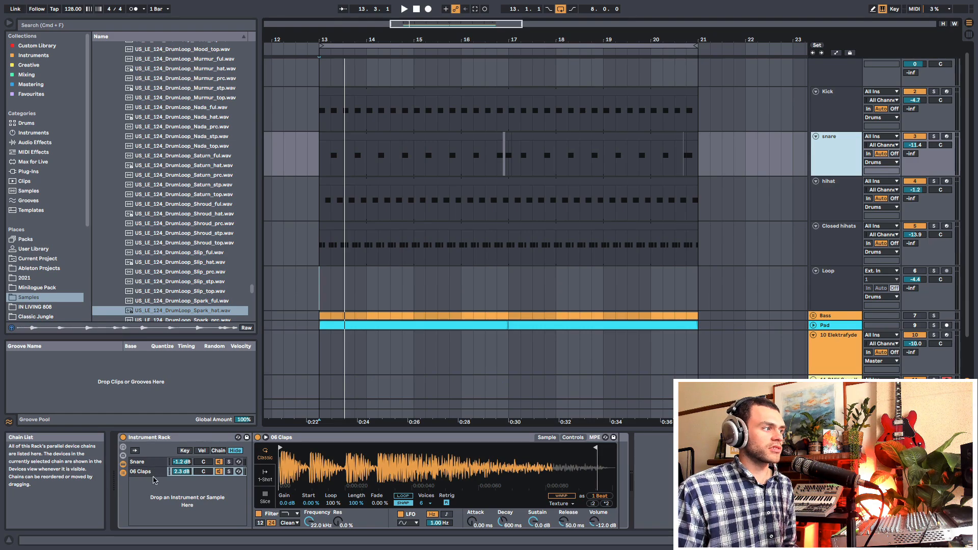
- Play back the drums from bar 13 with the Loop track still empty
{"action": "left_click", "coordinate": [320, 270]}
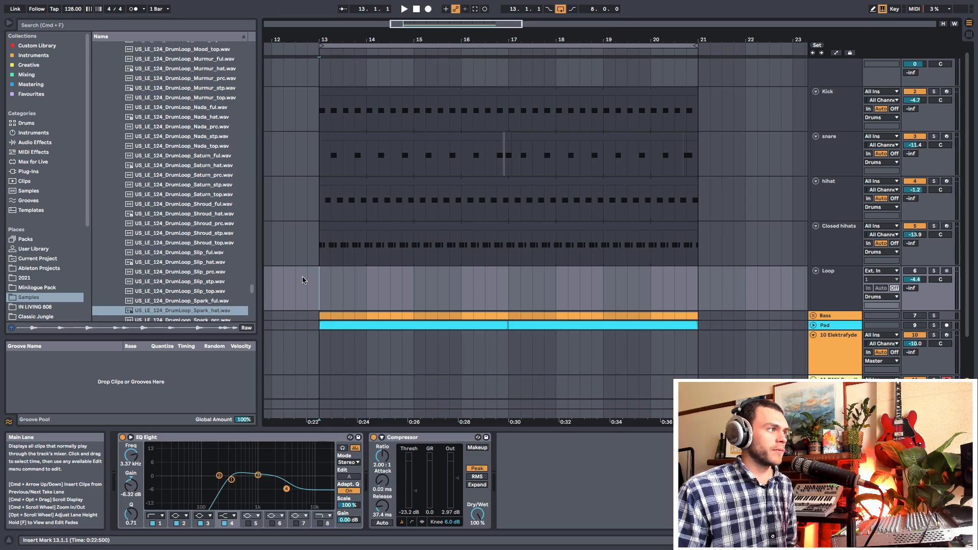
{"action": "scroll", "coordinate": [662, 204], "scroll_direction": "up", "scroll_amount": 1}
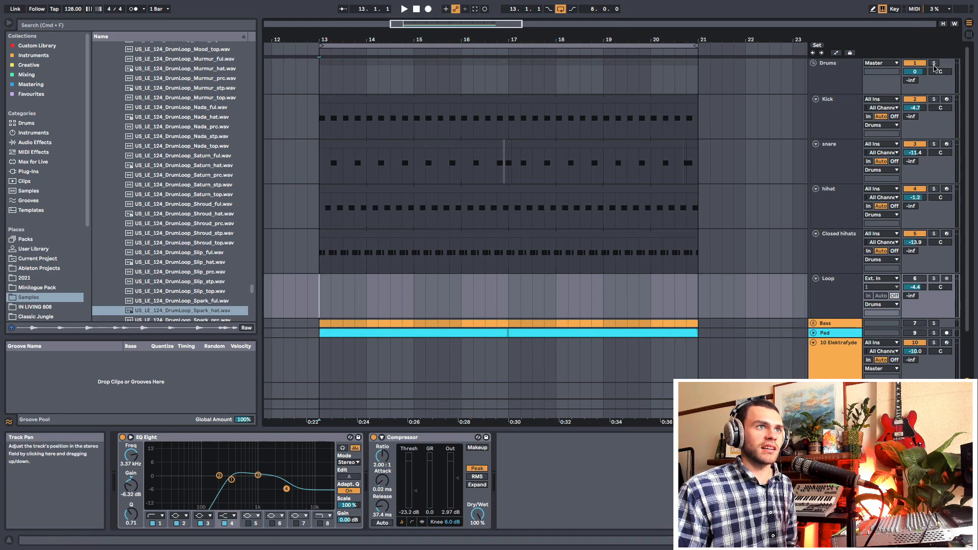
{"action": "scroll", "coordinate": [935, 144], "scroll_direction": "down", "scroll_amount": 1}
{"action": "key", "text": "space"}
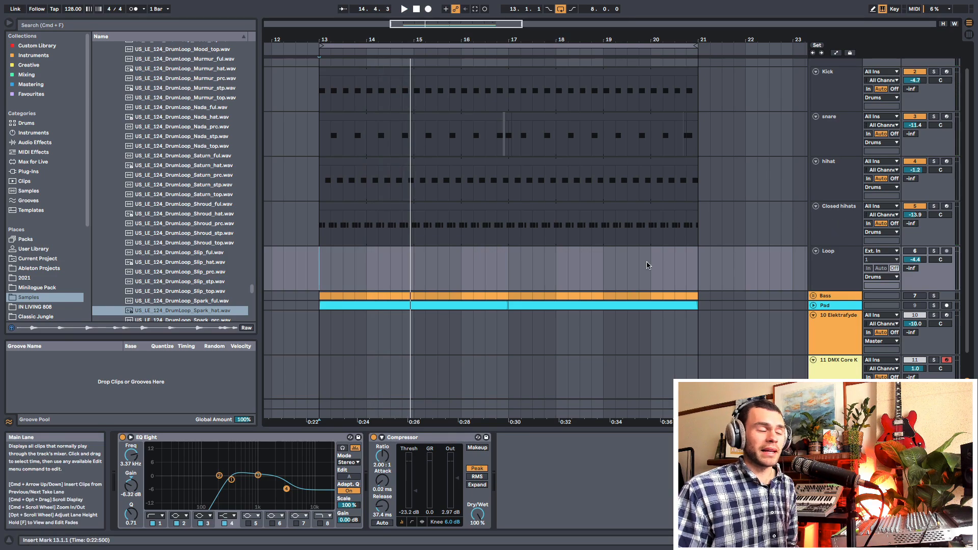
- Place US_LE_124_DrumLoop_Spark_hat.wav on the Loop track from bar 13, collapse its Compressor and lower the track's volume to -7.8 dB
{"action": "left_click", "coordinate": [164, 313]}
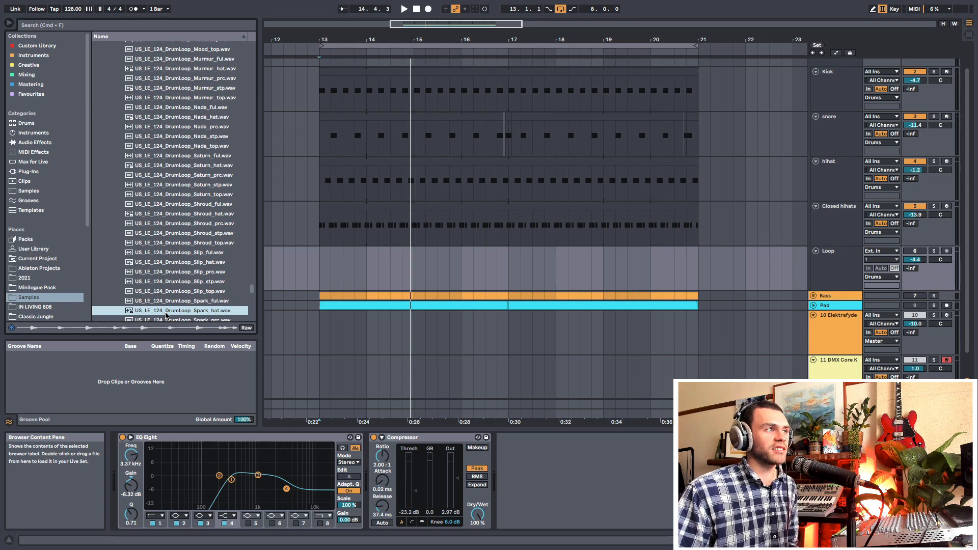
{"action": "left_click_drag", "start_coordinate": [164, 315], "coordinate": [694, 245]}
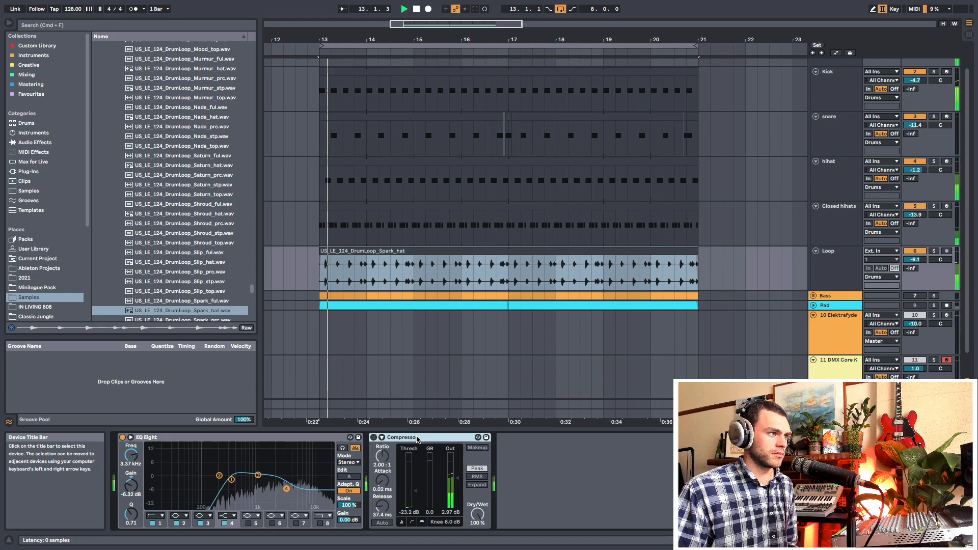
{"action": "double_click", "coordinate": [415, 437]}
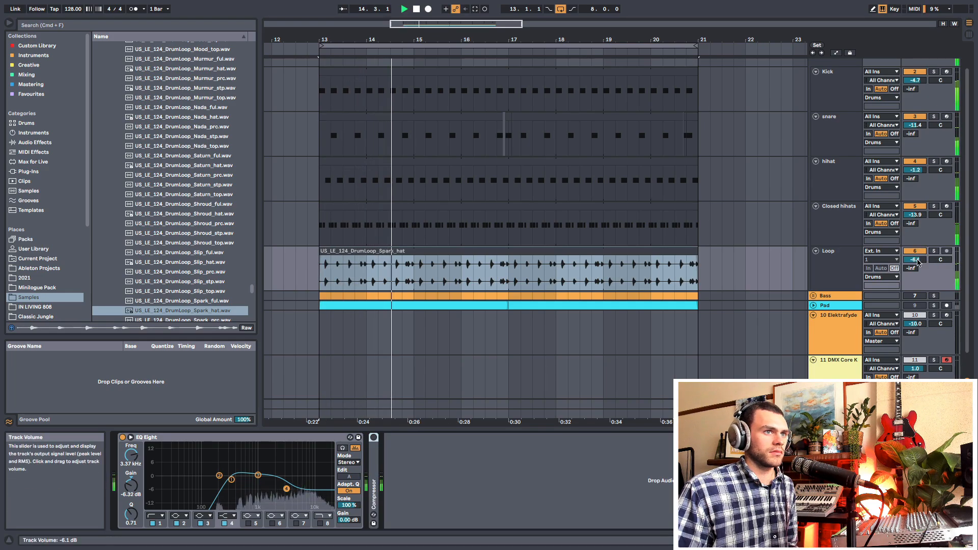
{"action": "left_click_drag", "start_coordinate": [915, 259], "coordinate": [915, 268]}
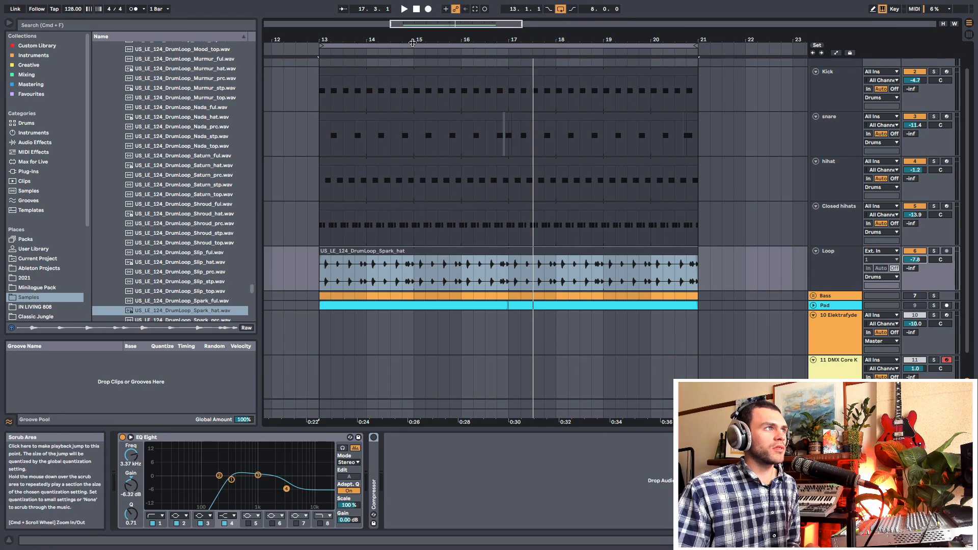
- Place the sample 26 Snare 1.wav on the perc track at bar 13 and play it back with the drums
{"action": "left_click_drag", "start_coordinate": [430, 39], "coordinate": [452, 133]}
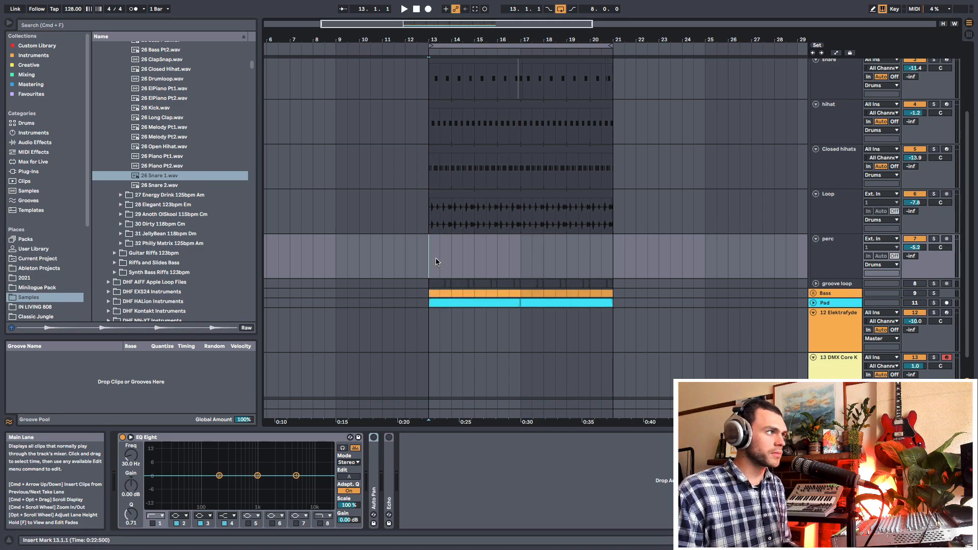
{"action": "left_click", "coordinate": [152, 178]}
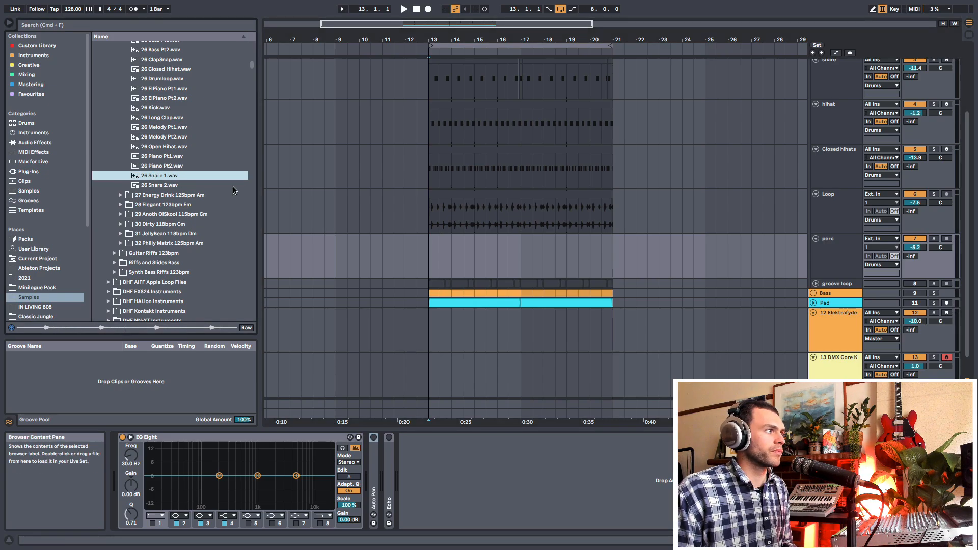
{"action": "left_click_drag", "start_coordinate": [149, 178], "coordinate": [433, 252]}
{"action": "left_click_drag", "start_coordinate": [449, 38], "coordinate": [468, 102]}
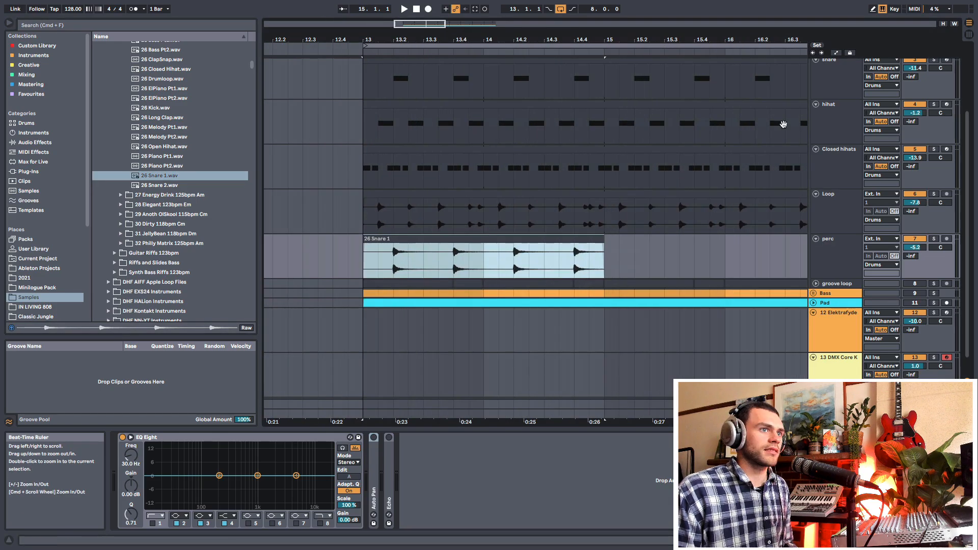
{"action": "key", "text": "space"}
- Nudge the 26 Snare 1 clip on the perc track slightly later so its first hit falls just after 13.2.4
{"action": "scroll", "coordinate": [486, 181], "scroll_direction": "up", "scroll_amount": 3}
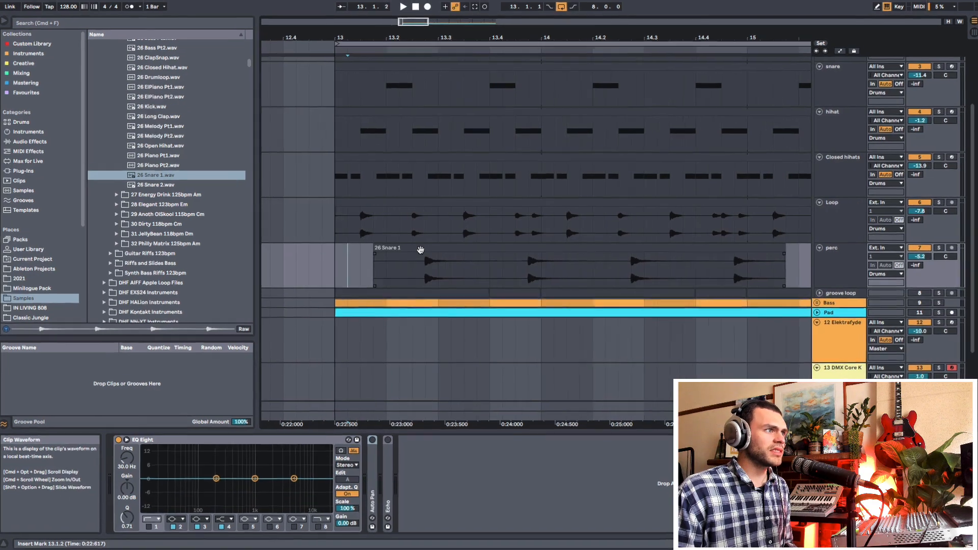
{"action": "left_click", "coordinate": [419, 249]}
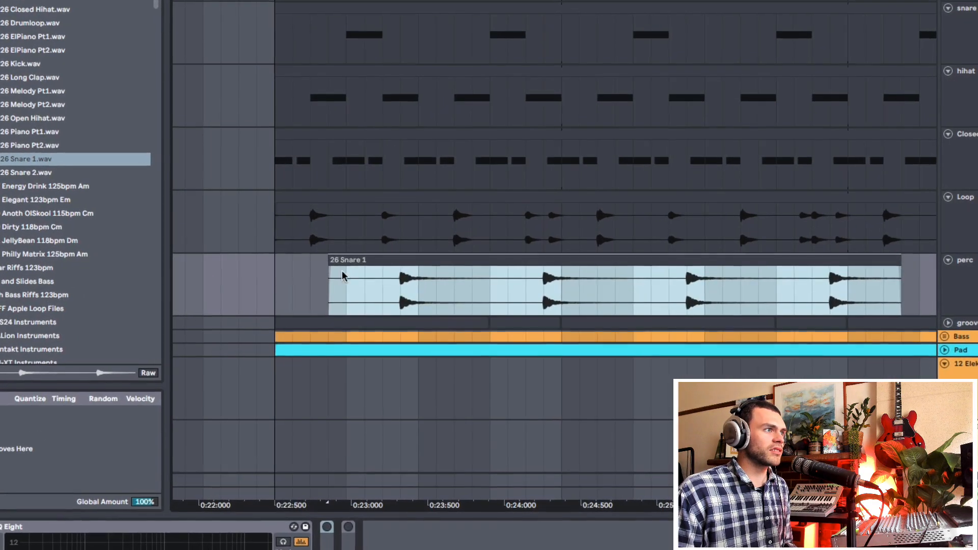
{"action": "left_click_drag", "start_coordinate": [405, 287], "coordinate": [426, 288]}
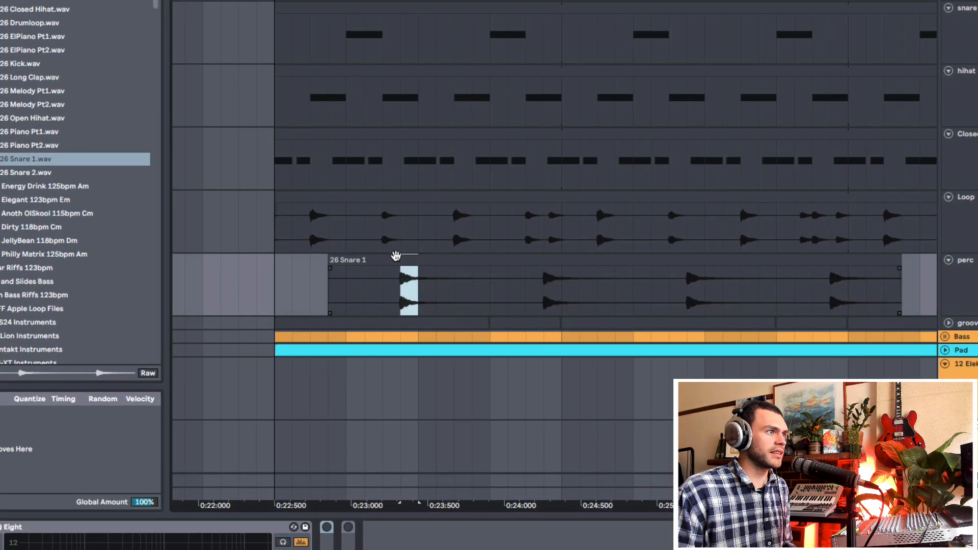
{"action": "left_click", "coordinate": [396, 257]}
{"action": "left_click_drag", "start_coordinate": [400, 257], "coordinate": [404, 256]}
- Delete the 26 Snare 1 clip from 13.4.1 onward, keeping its first hit, and lower the perc track's volume to -17.3 dB during playback
{"action": "left_click", "coordinate": [343, 289]}
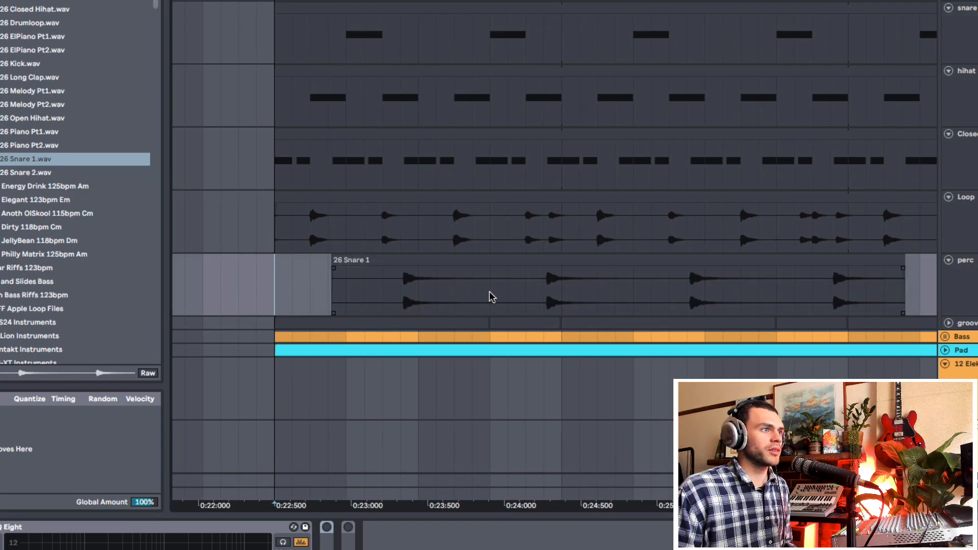
{"action": "left_click_drag", "start_coordinate": [491, 297], "coordinate": [911, 298]}
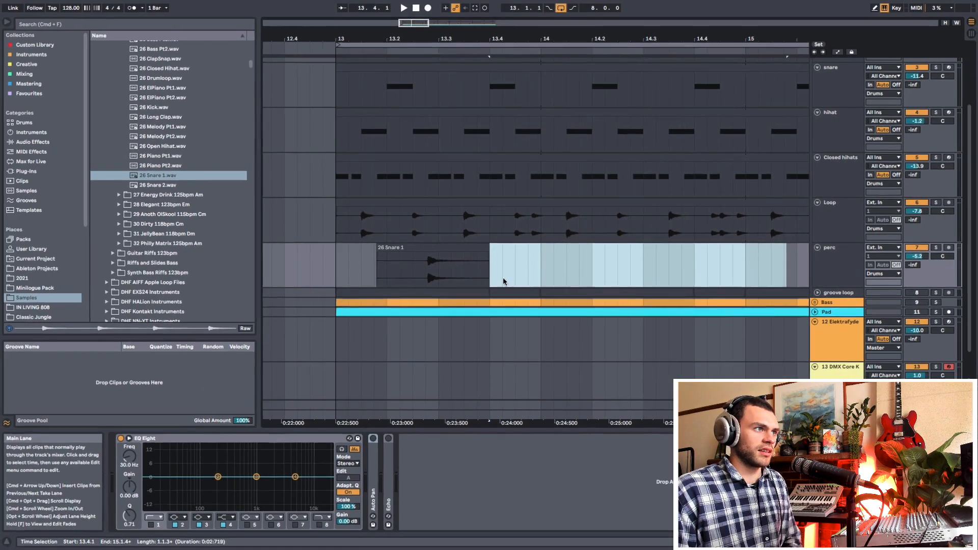
{"action": "key", "text": "Delete"}
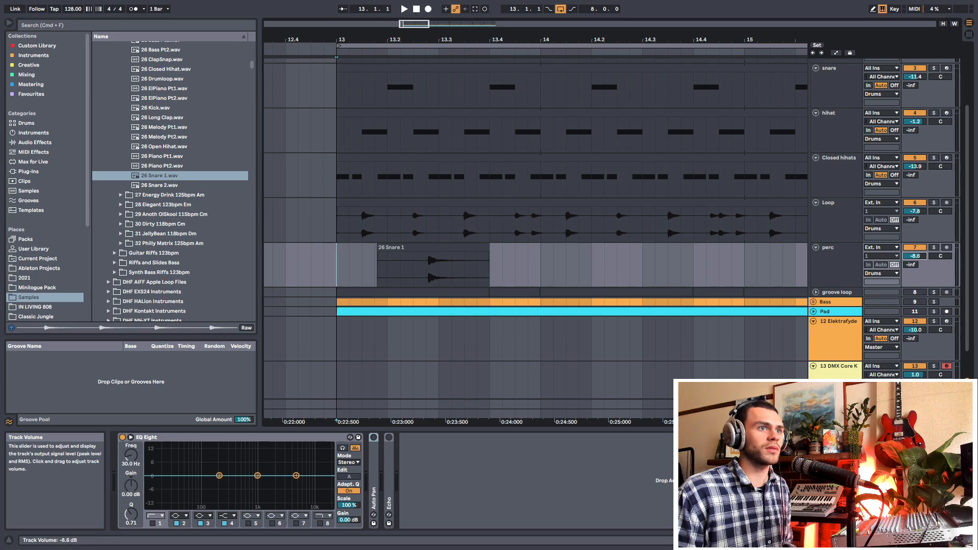
{"action": "key", "text": "space"}
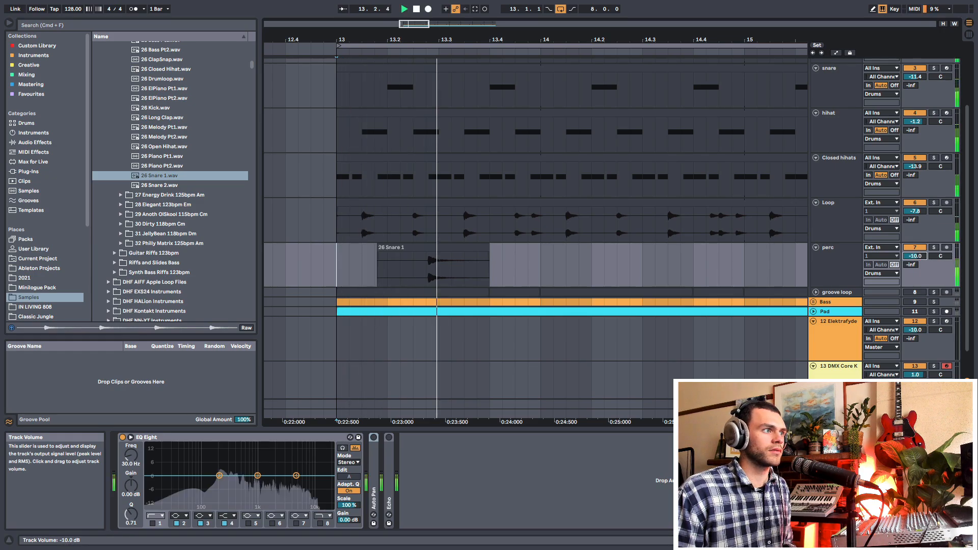
{"action": "left_click_drag", "start_coordinate": [915, 256], "coordinate": [915, 278]}
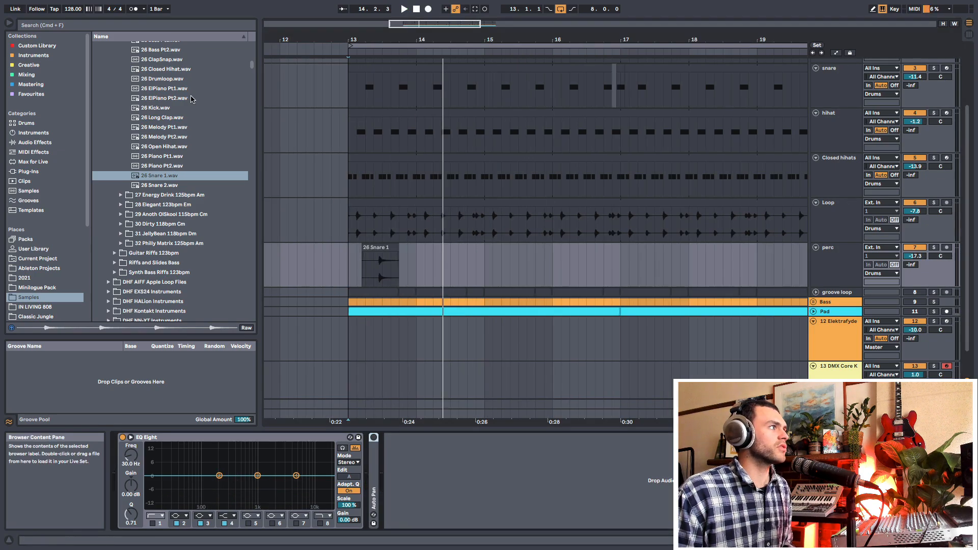
- Search the Creative collection for "REVE" and add the Reverb effect to the perc track
{"action": "scroll", "coordinate": [36, 64], "scroll_direction": "down", "scroll_amount": 1}
{"action": "left_click", "coordinate": [36, 64]}
{"action": "scroll", "coordinate": [36, 64], "scroll_direction": "up", "scroll_amount": 1}
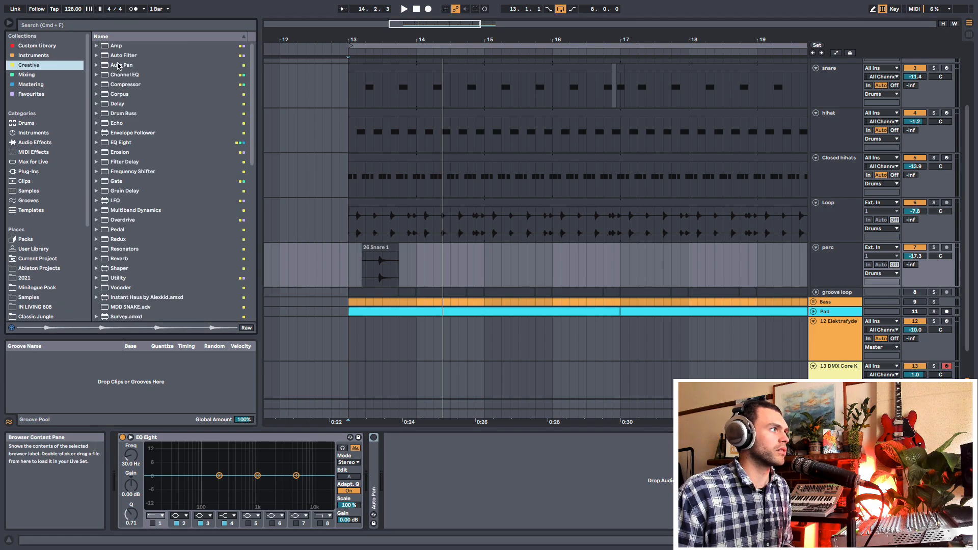
{"action": "left_click", "coordinate": [117, 27]}
{"action": "type", "text": "REVE"}
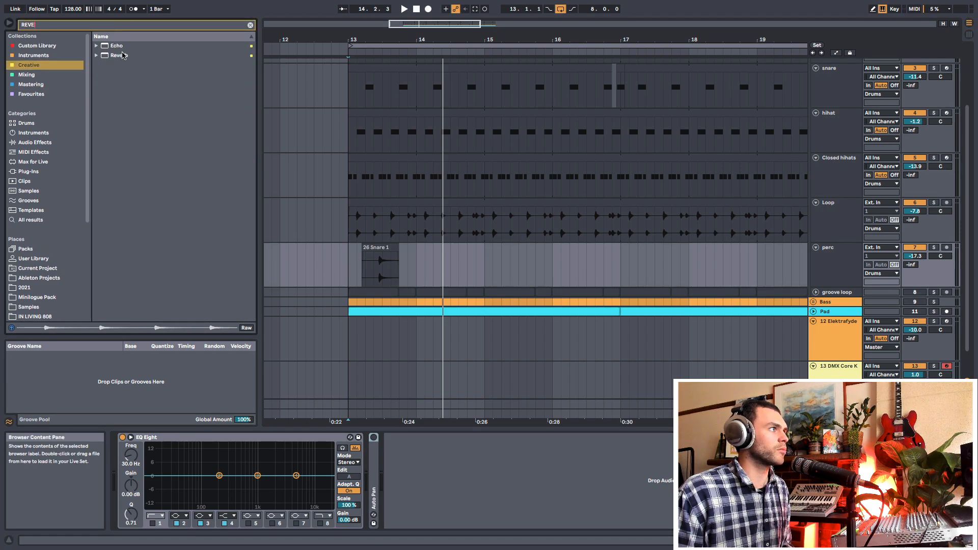
{"action": "key", "text": "Down"}
{"action": "key", "text": "Down"}
{"action": "key", "text": "Return"}
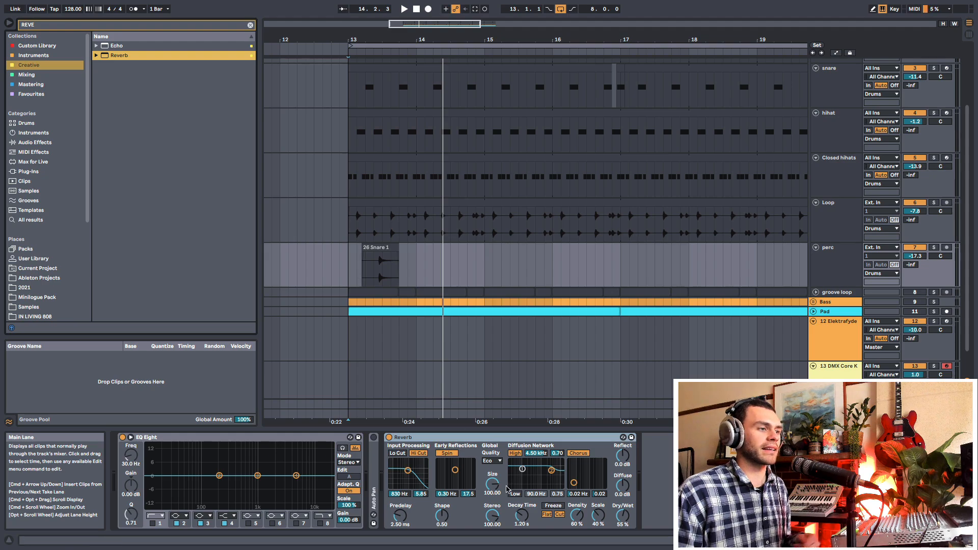
- Set the Reverb's Decay Time to 2.20 s and Dry/Wet to 44 %, and play back from bar 13
{"action": "left_click_drag", "start_coordinate": [521, 515], "coordinate": [522, 502]}
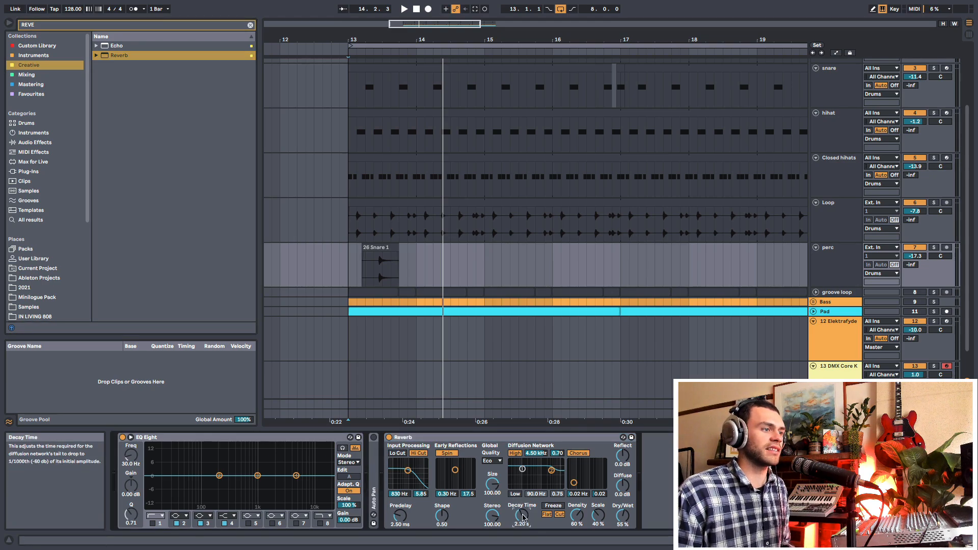
{"action": "left_click", "coordinate": [347, 259]}
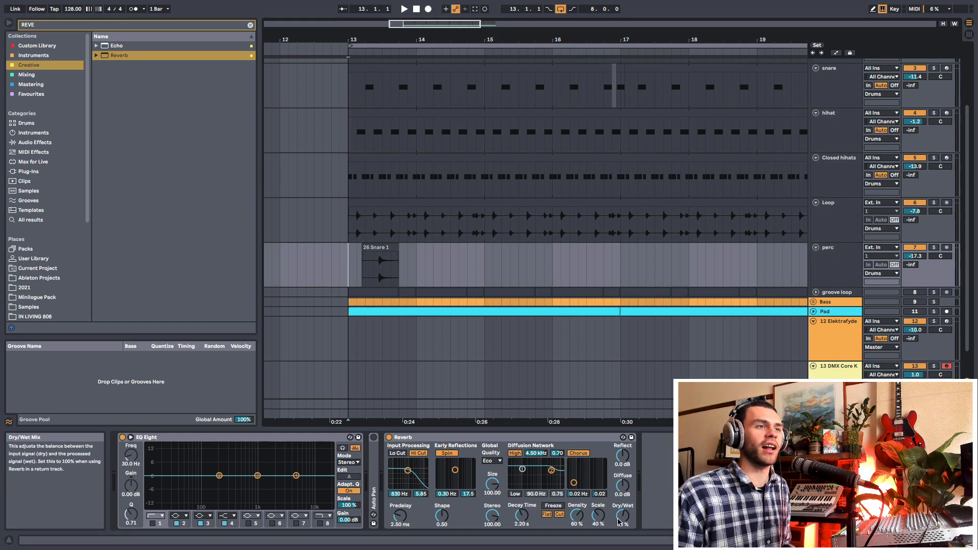
{"action": "key", "text": "space"}
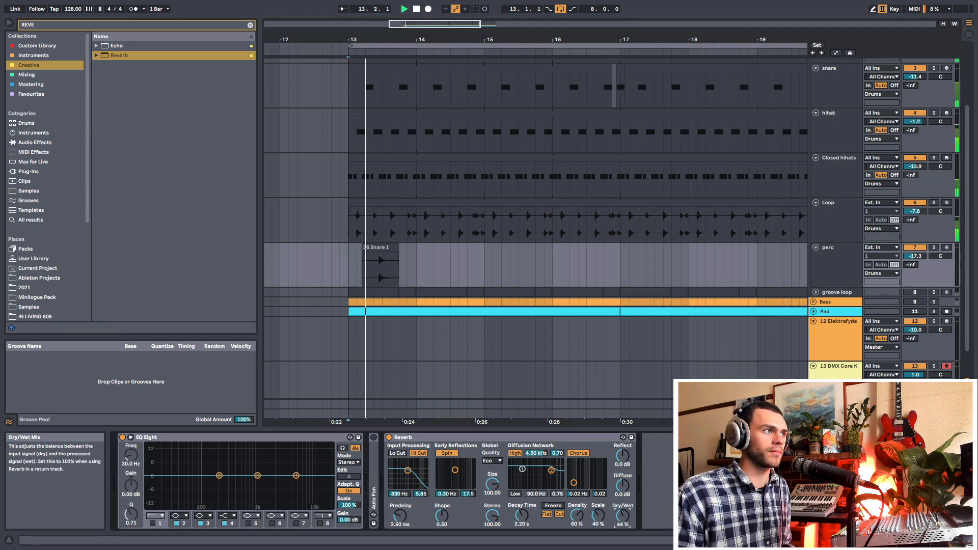
- Set the Reverb's Dry/Wet to 42 %, and duplicate the perc track's two-bar snare section from bar 13 three times to reach bar 21
{"action": "left_click_drag", "start_coordinate": [627, 519], "coordinate": [626, 527]}
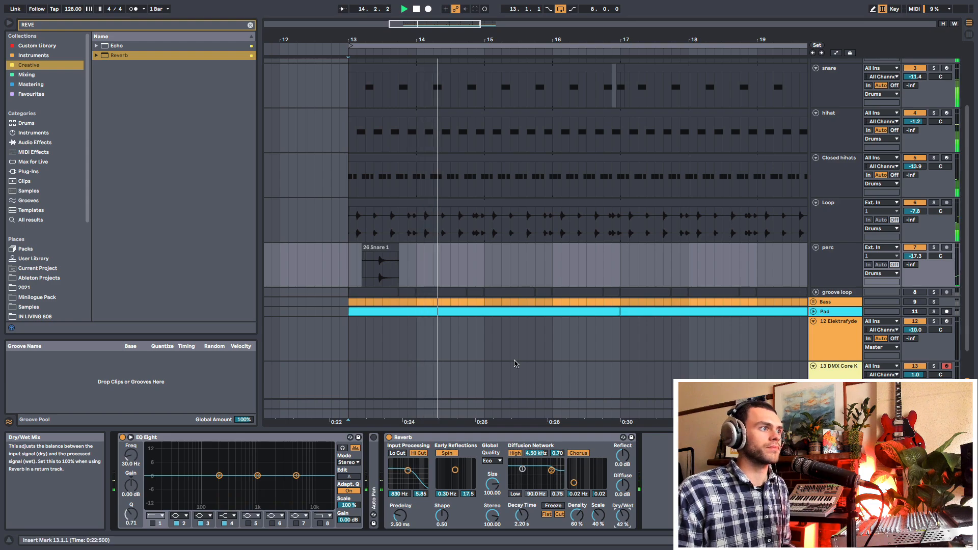
{"action": "key", "text": "space"}
{"action": "left_click_drag", "start_coordinate": [344, 269], "coordinate": [486, 269]}
{"action": "left_click_drag", "start_coordinate": [488, 40], "coordinate": [436, 26]}
{"action": "key", "text": "super+d"}
{"action": "key", "text": "super+d"}
{"action": "key", "text": "super+d"}
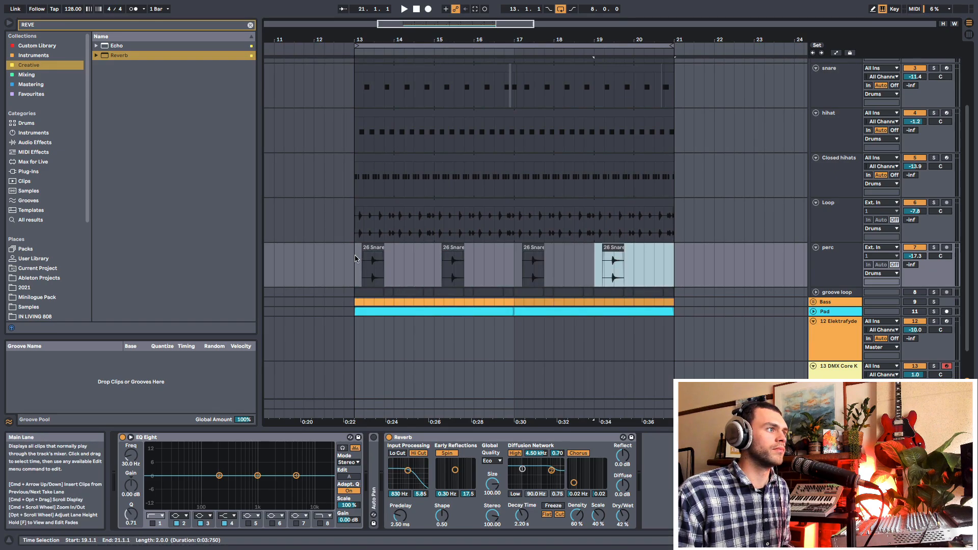
- Play back from bar 13 and set the perc track's Reverb Decay Time to 2.01 s
{"action": "left_click", "coordinate": [356, 258]}
{"action": "key", "text": "space"}
{"action": "mouse_move", "coordinate": [408, 38]}
{"action": "left_mouse_down"}
{"action": "mouse_move", "coordinate": [408, 57]}
{"action": "mouse_move", "coordinate": [408, 48]}
{"action": "left_mouse_up"}
{"action": "left_click_drag", "start_coordinate": [522, 516], "coordinate": [521, 518]}
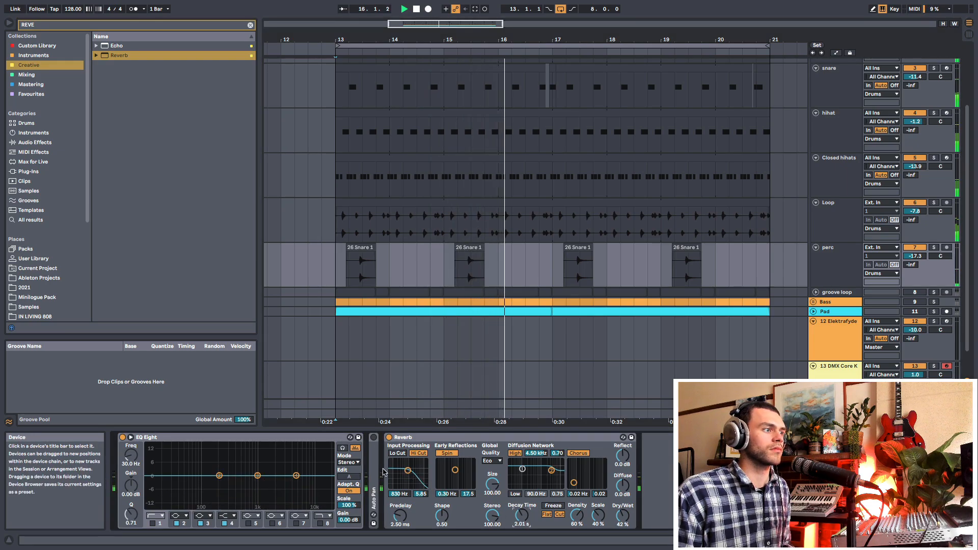
{"action": "key", "text": "space"}
- Unfold the perc track's Auto Pan device for inspection and highlight the first two 26 Snare 1 clips in turn
{"action": "double_click", "coordinate": [375, 460]}
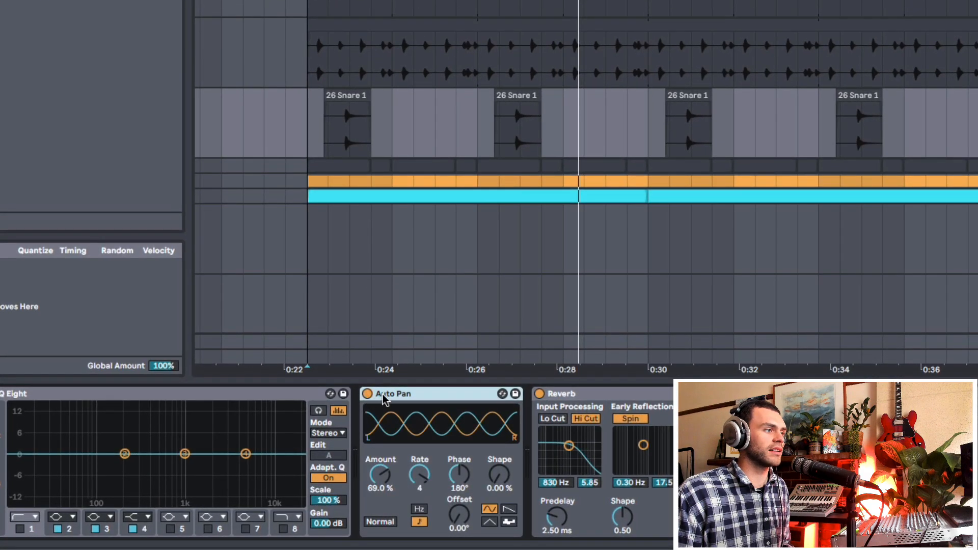
{"action": "left_click_drag", "start_coordinate": [419, 475], "coordinate": [419, 488]}
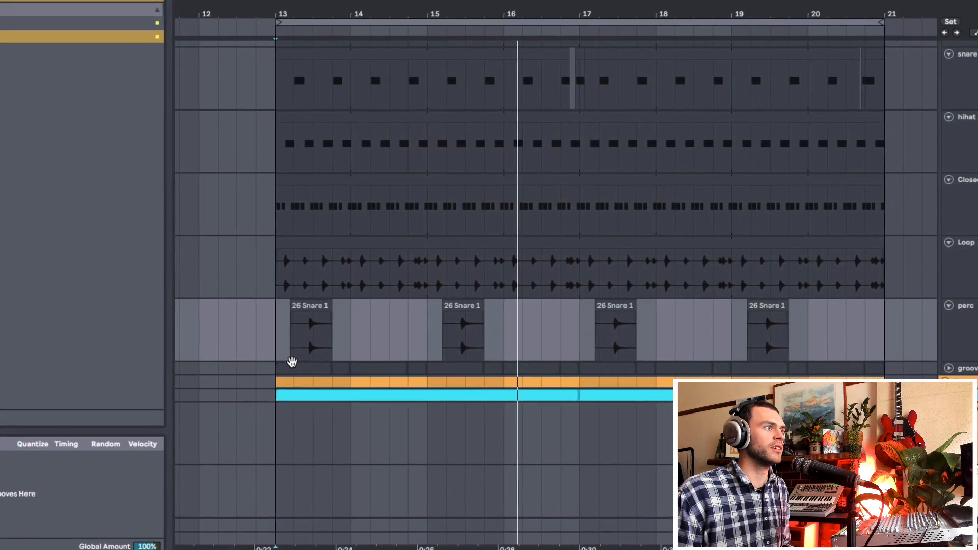
{"action": "left_click_drag", "start_coordinate": [276, 337], "coordinate": [330, 335]}
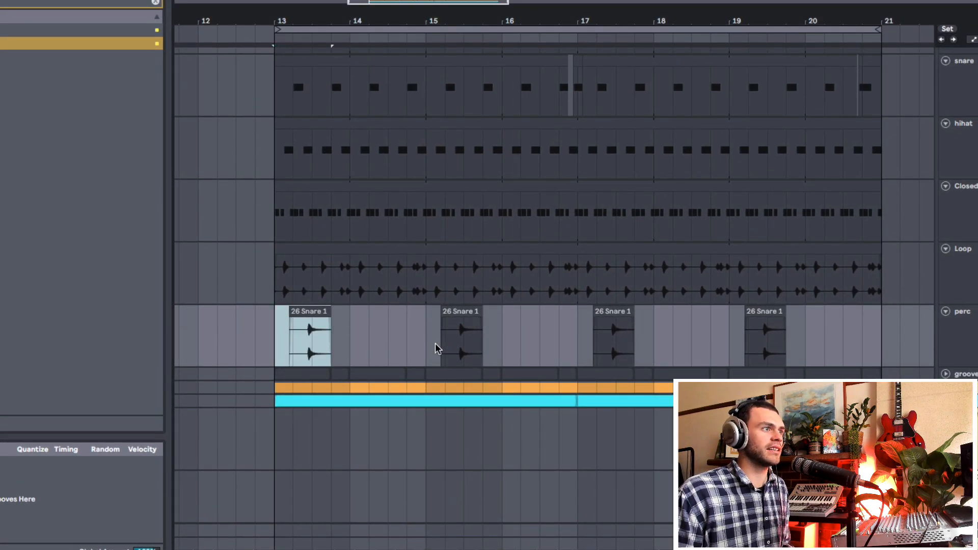
{"action": "left_click_drag", "start_coordinate": [441, 348], "coordinate": [502, 349]}
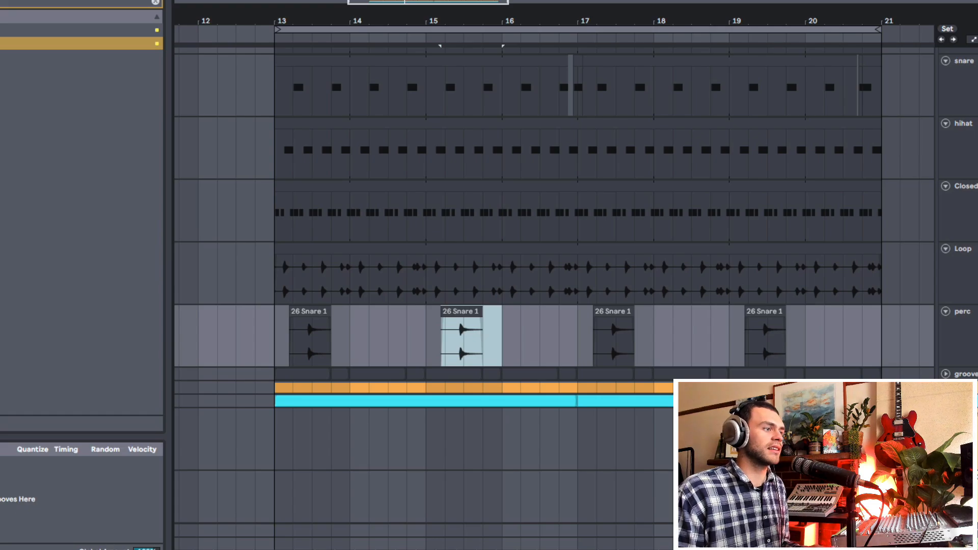
- Set the perc track's volume to -17.4 dB while playing the drums from bar 13
{"action": "left_click", "coordinate": [283, 349]}
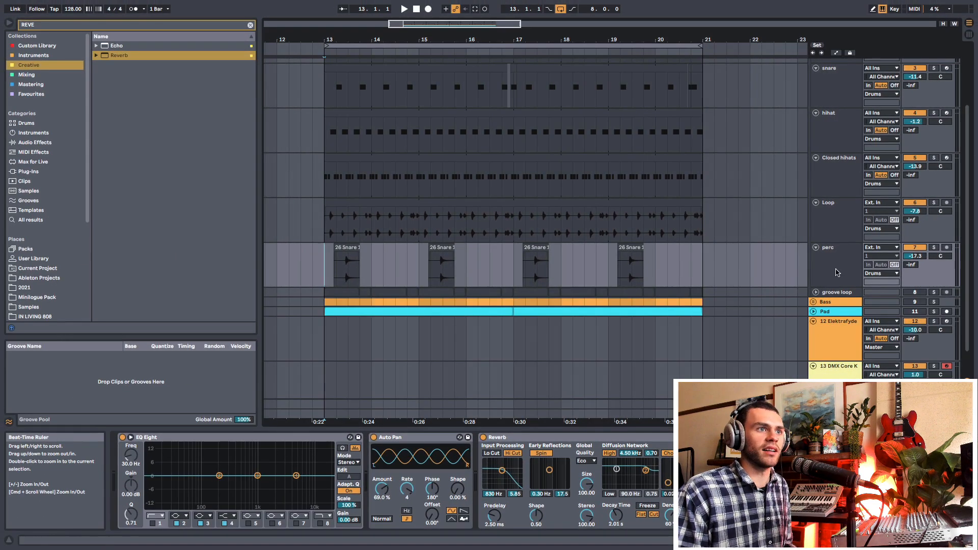
{"action": "key", "text": "space"}
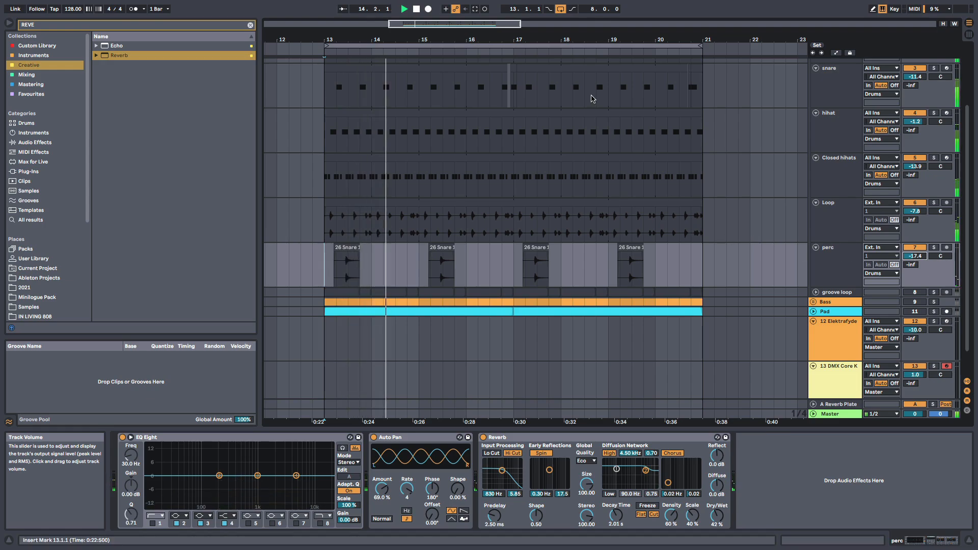
{"action": "left_click_drag", "start_coordinate": [516, 41], "coordinate": [484, 41]}
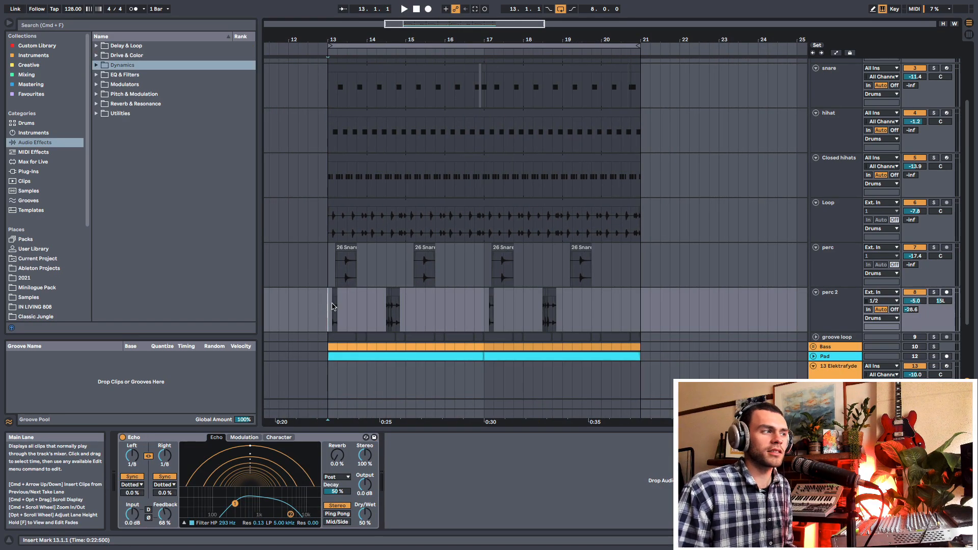
- Solo the perc 2 track and listen to its Echo-processed hits from bar 14
{"action": "scroll", "coordinate": [331, 306], "scroll_direction": "up", "scroll_amount": 2}
{"action": "left_click", "coordinate": [844, 300]}
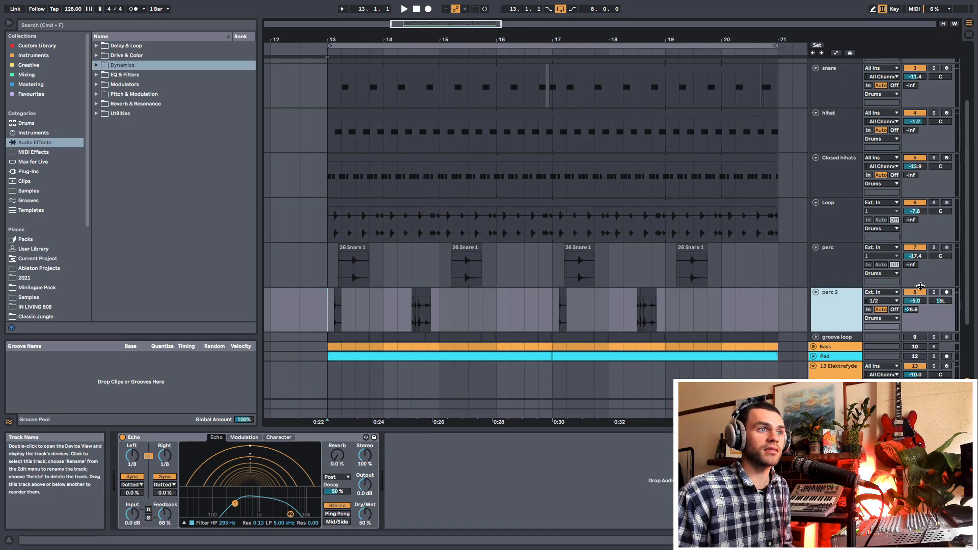
{"action": "left_click", "coordinate": [934, 292]}
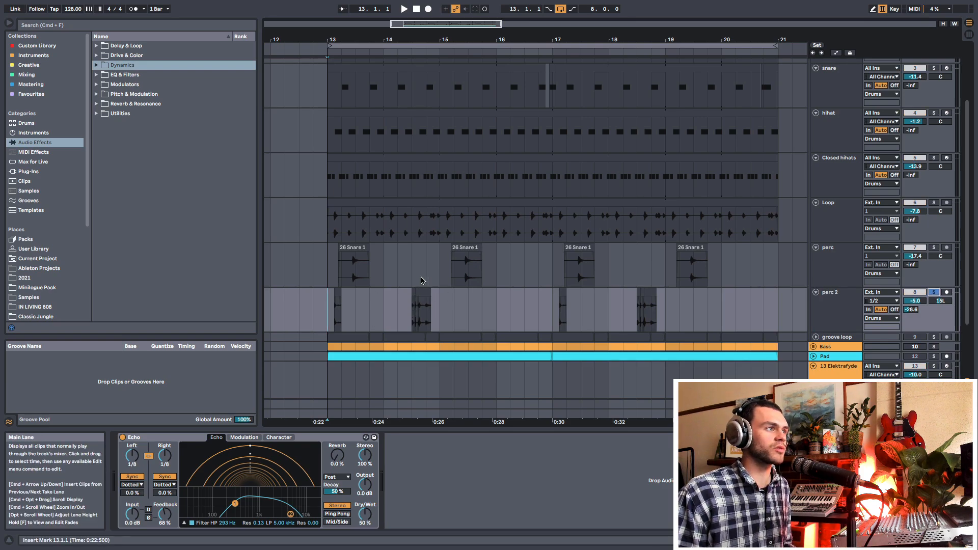
{"action": "left_click", "coordinate": [390, 300]}
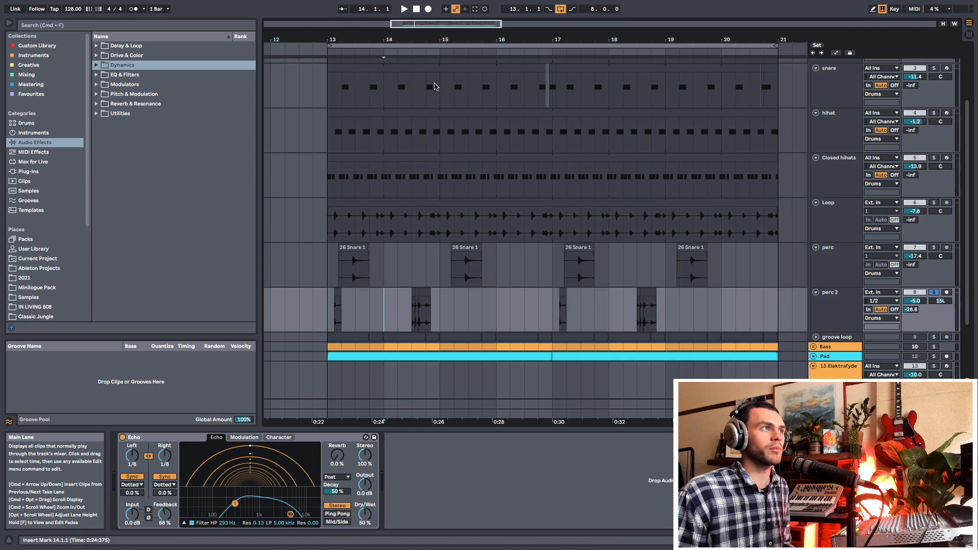
{"action": "mouse_move", "coordinate": [425, 41]}
{"action": "left_mouse_down"}
{"action": "mouse_move", "coordinate": [413, 30]}
{"action": "mouse_move", "coordinate": [413, 49]}
{"action": "left_mouse_up"}
{"action": "key", "text": "space"}
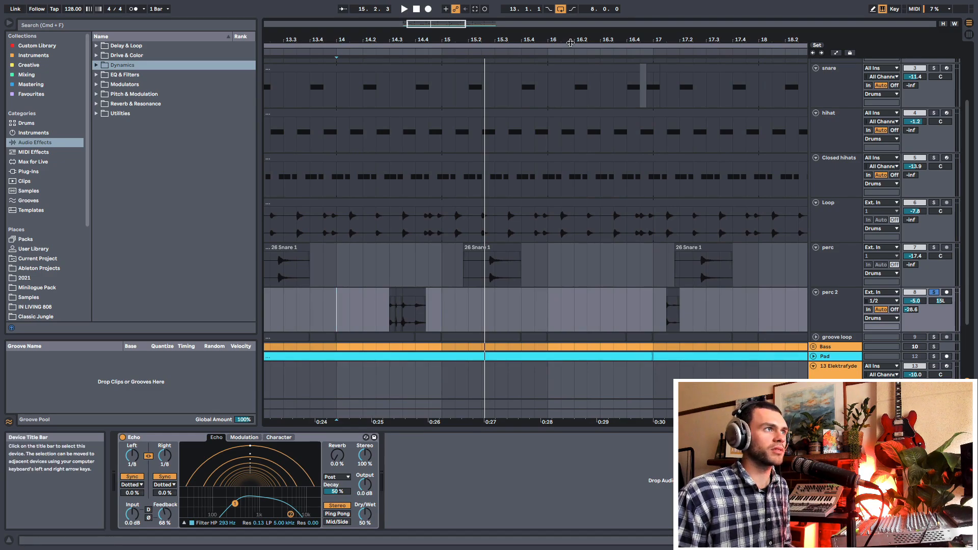
- Unsolo the perc 2 track and listen to the full drum mix from bar 13
{"action": "left_click_drag", "start_coordinate": [565, 40], "coordinate": [515, 27]}
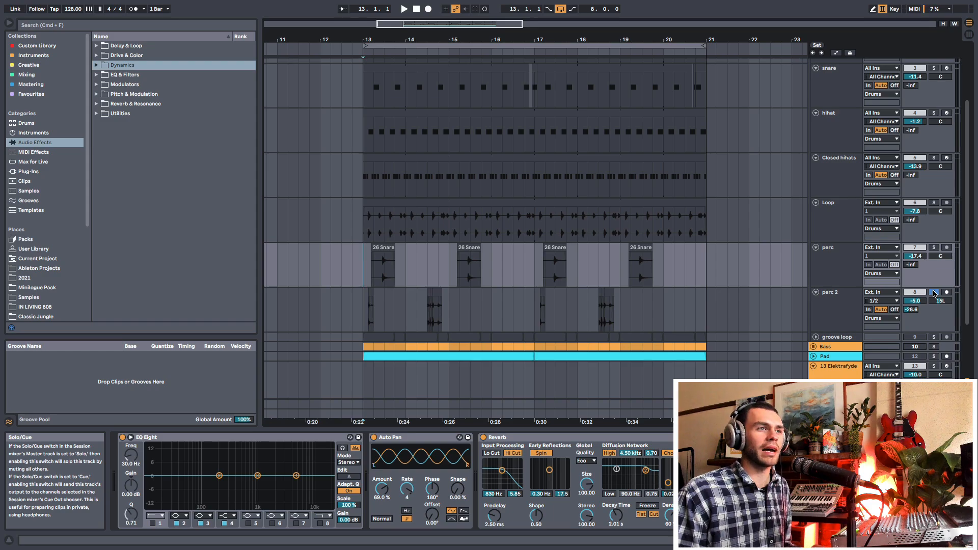
{"action": "left_click", "coordinate": [935, 293]}
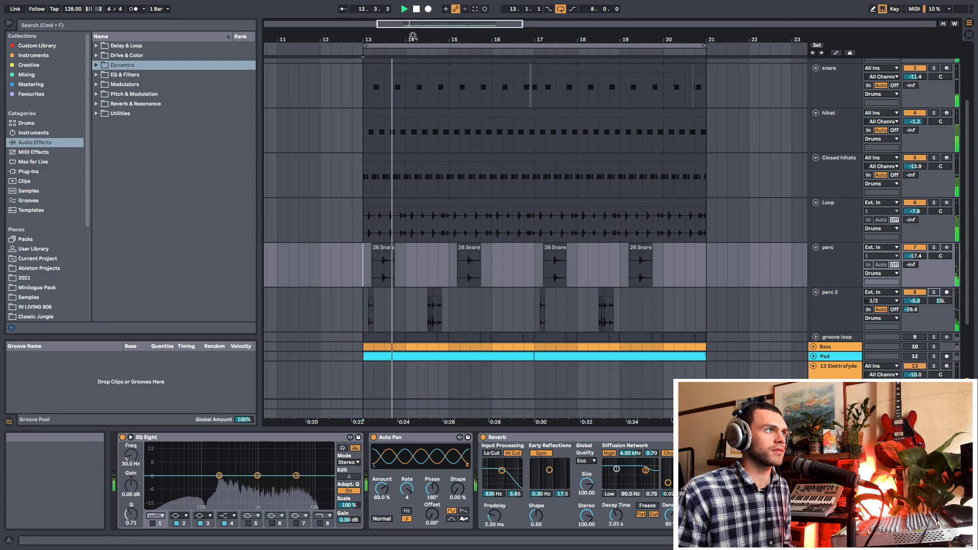
{"action": "left_click_drag", "start_coordinate": [449, 40], "coordinate": [428, 22]}
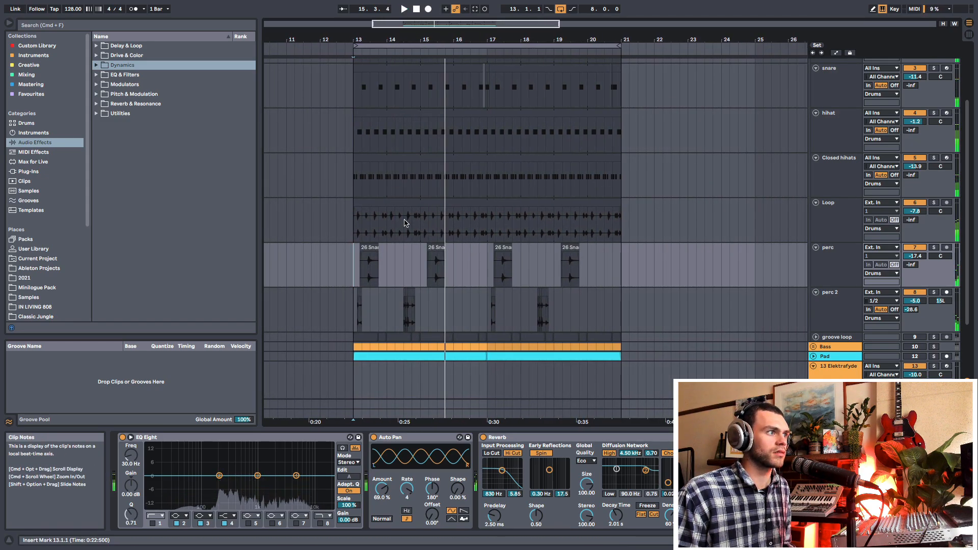
{"action": "key", "text": "space"}
{"action": "key", "text": "space"}
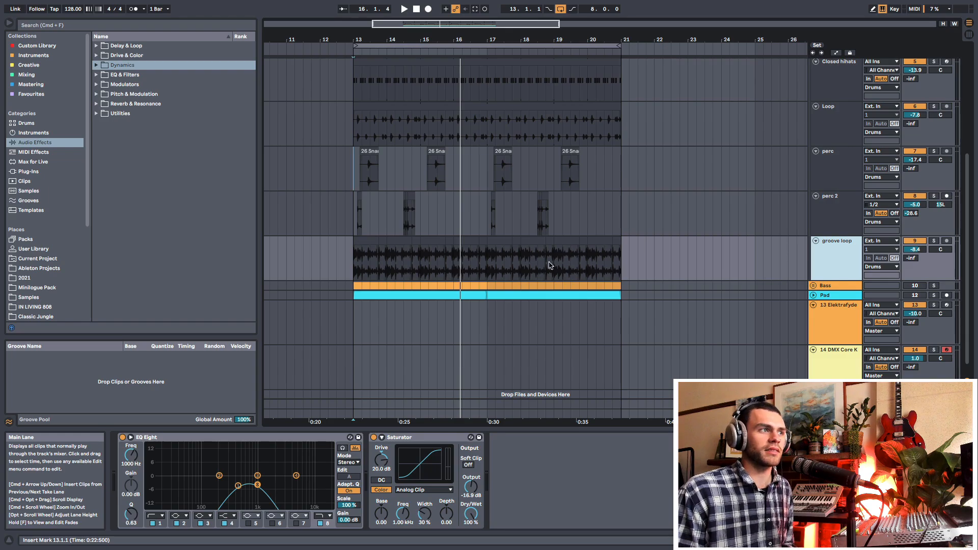
- Solo the groove loop track and listen to it from bar 13
{"action": "key", "text": "space"}
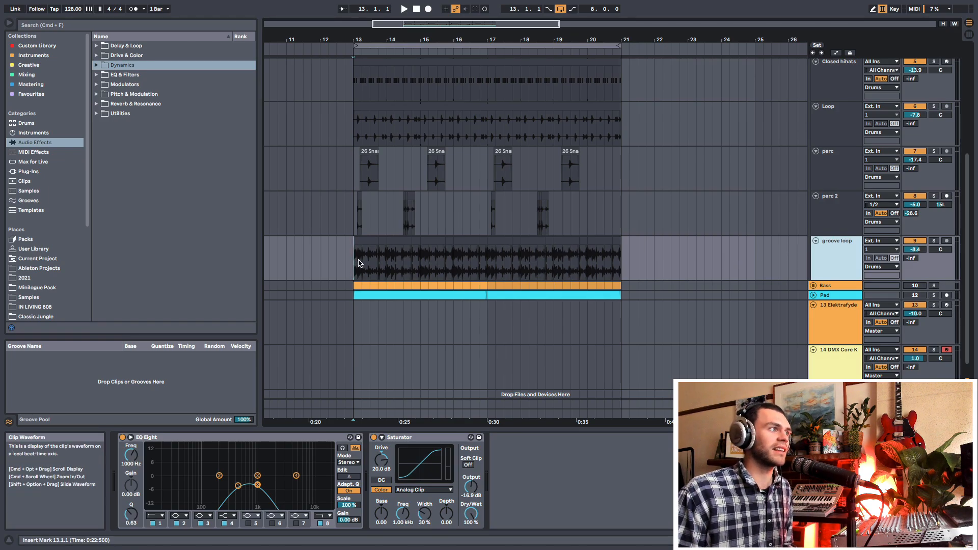
{"action": "left_click_drag", "start_coordinate": [383, 40], "coordinate": [373, 66]}
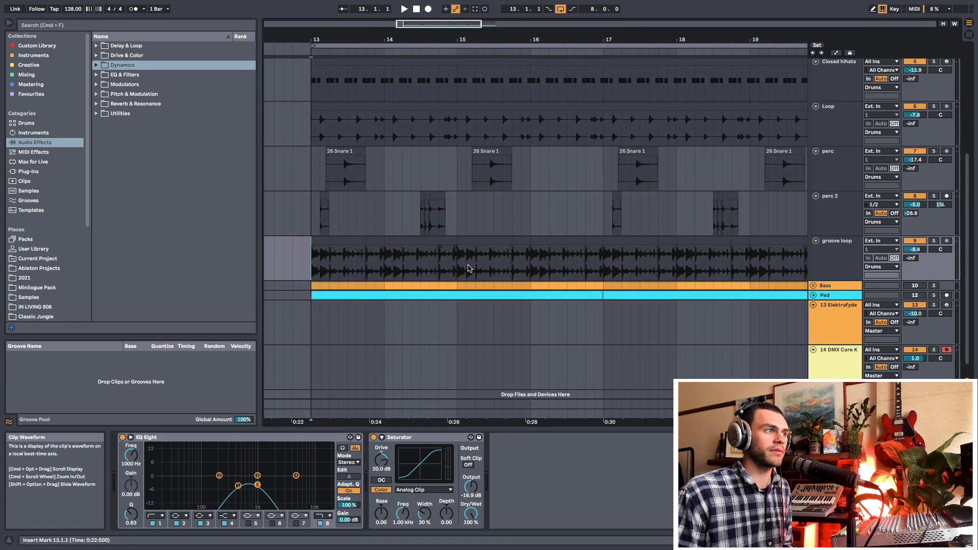
{"action": "left_click", "coordinate": [933, 241]}
{"action": "key", "text": "space"}
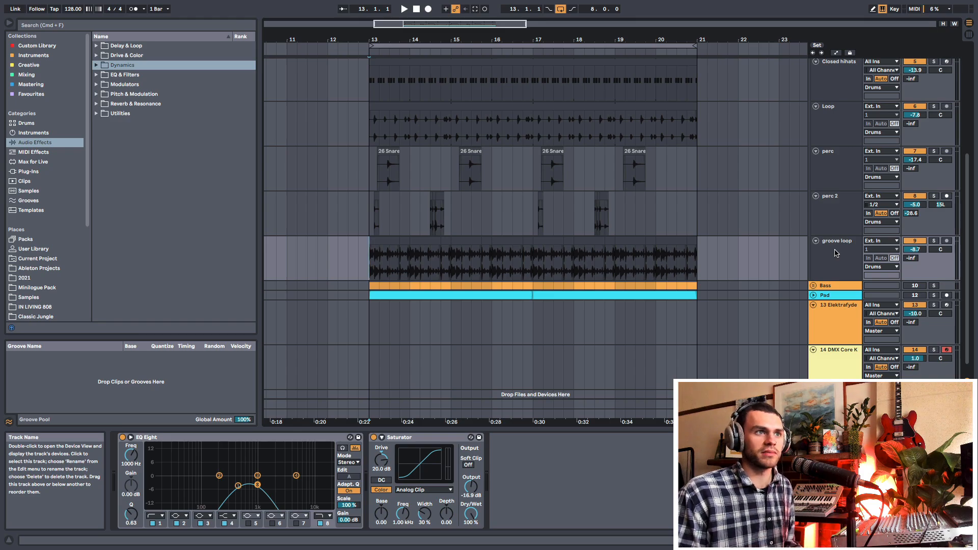
- Lower the groove loop track's volume slightly while playing the drum mix from bar 13
{"action": "key", "text": "space"}
{"action": "left_click_drag", "start_coordinate": [915, 249], "coordinate": [915, 264]}
{"action": "left_click_drag", "start_coordinate": [562, 33], "coordinate": [496, 14]}
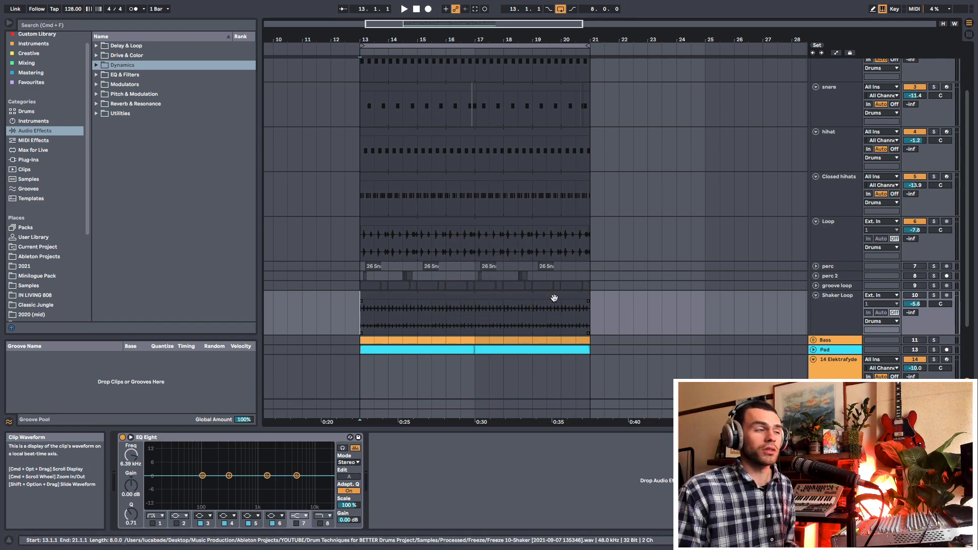
- Add an EQ Eight from the EQ & Filters audio effects to the snare track
{"action": "scroll", "coordinate": [561, 296], "scroll_direction": "up", "scroll_amount": 2}
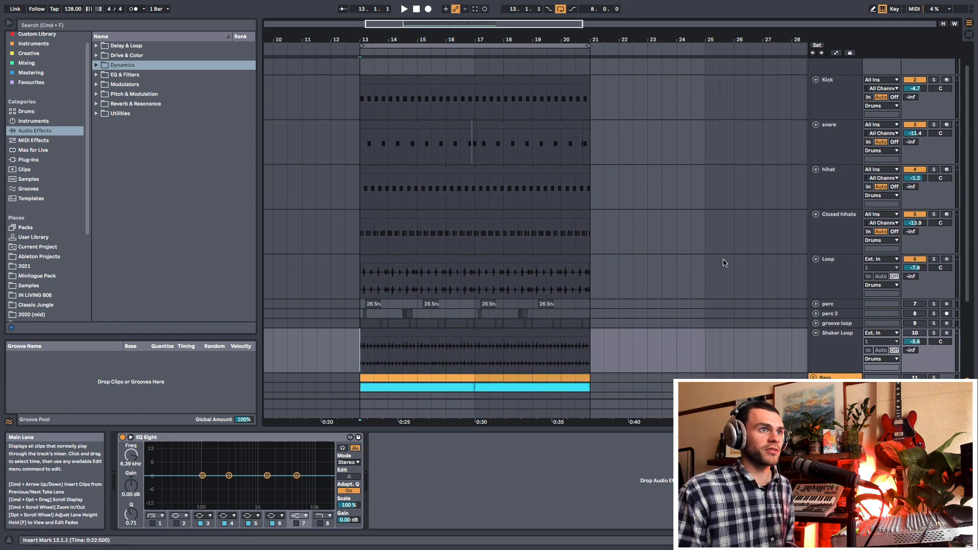
{"action": "left_click", "coordinate": [842, 139]}
{"action": "scroll", "coordinate": [621, 303], "scroll_direction": "down", "scroll_amount": 1}
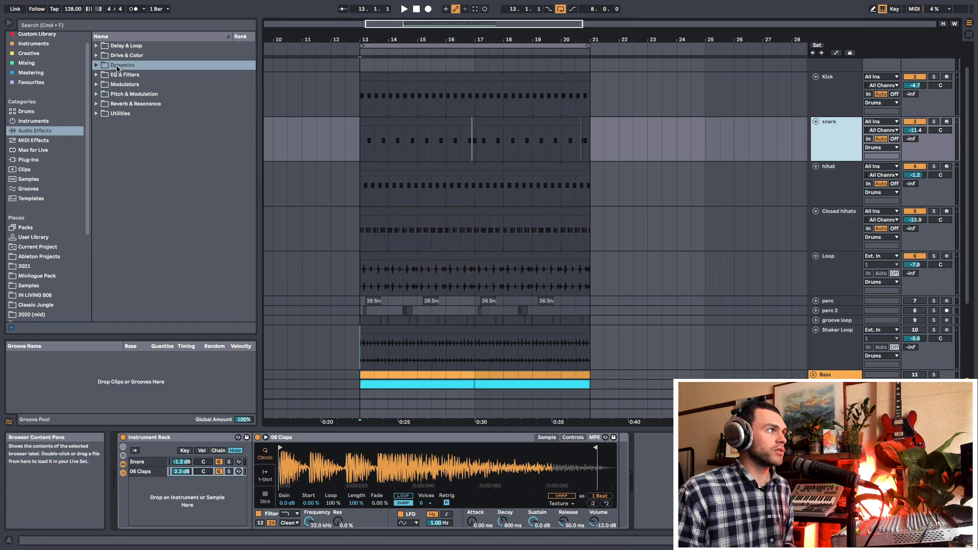
{"action": "left_click", "coordinate": [96, 75]}
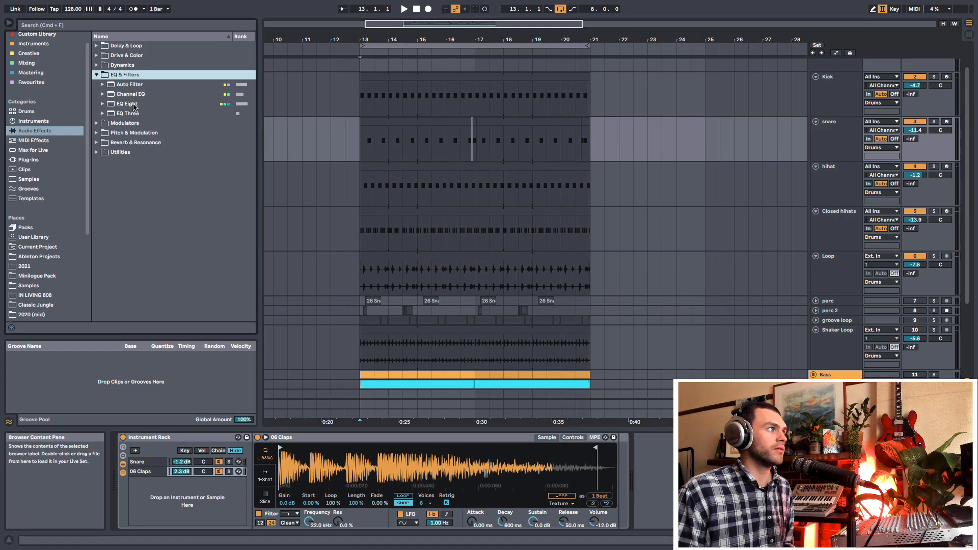
{"action": "left_click_drag", "start_coordinate": [134, 106], "coordinate": [955, 139]}
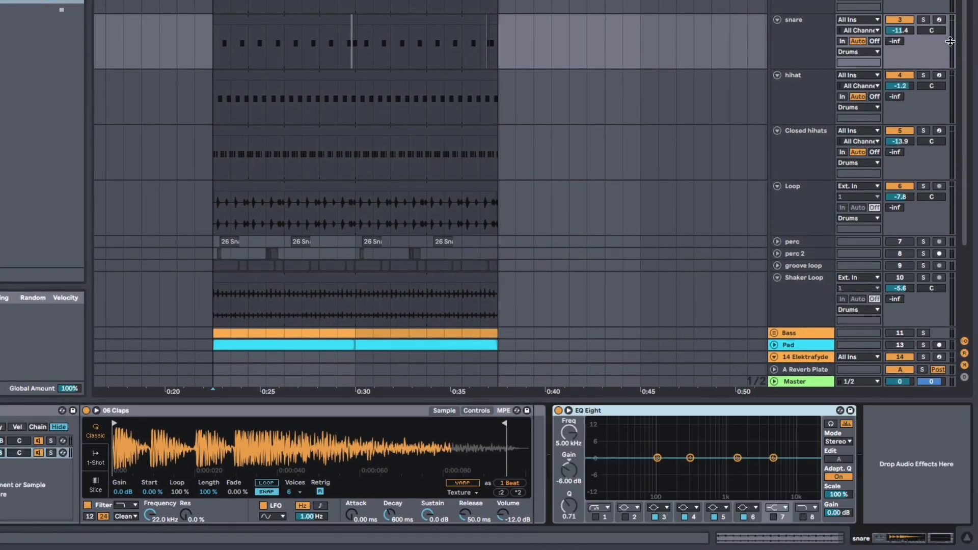
- Solo the snare and enable EQ Eight's band 1 low cut at 129 Hz during playback
{"action": "left_click", "coordinate": [923, 19]}
{"action": "key", "text": "space"}
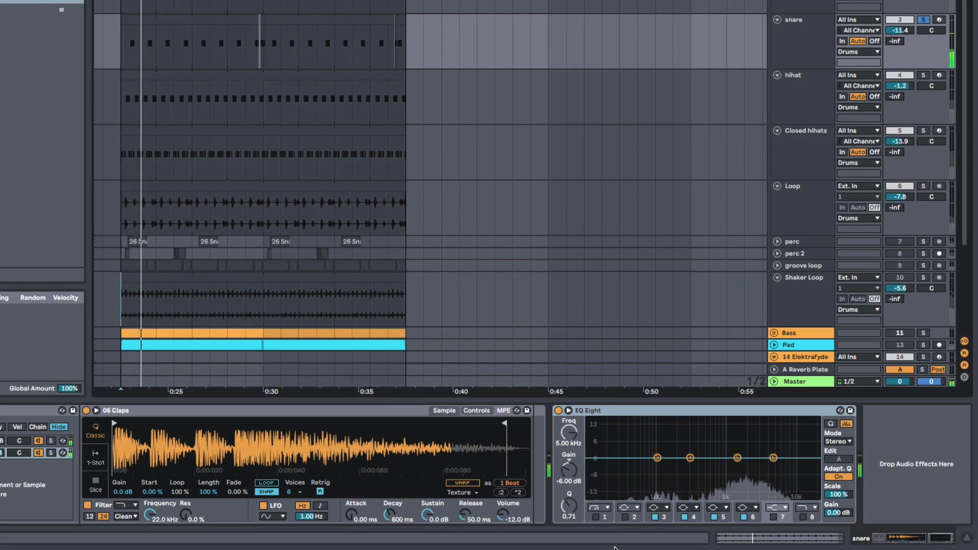
{"action": "left_click", "coordinate": [596, 517]}
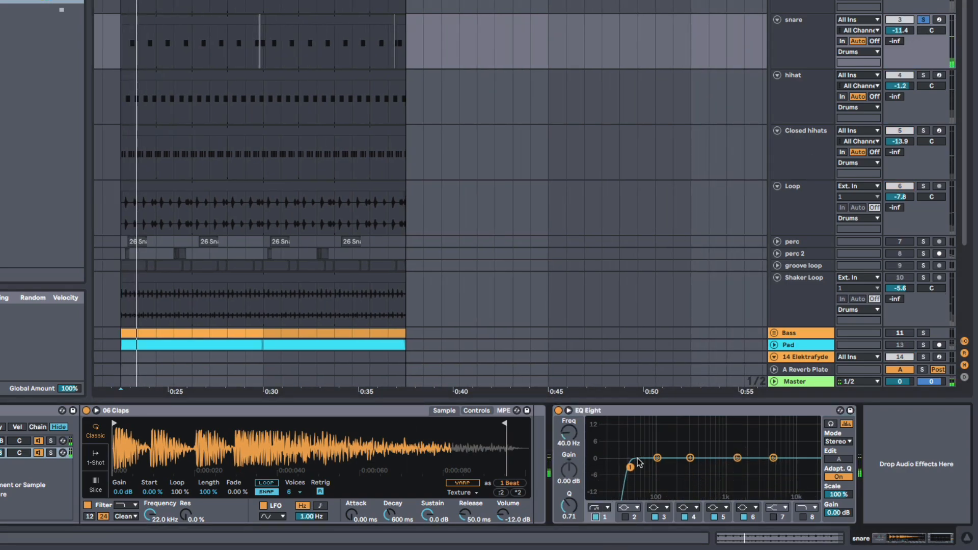
{"action": "left_click_drag", "start_coordinate": [653, 466], "coordinate": [665, 467]}
{"action": "key", "text": "space"}
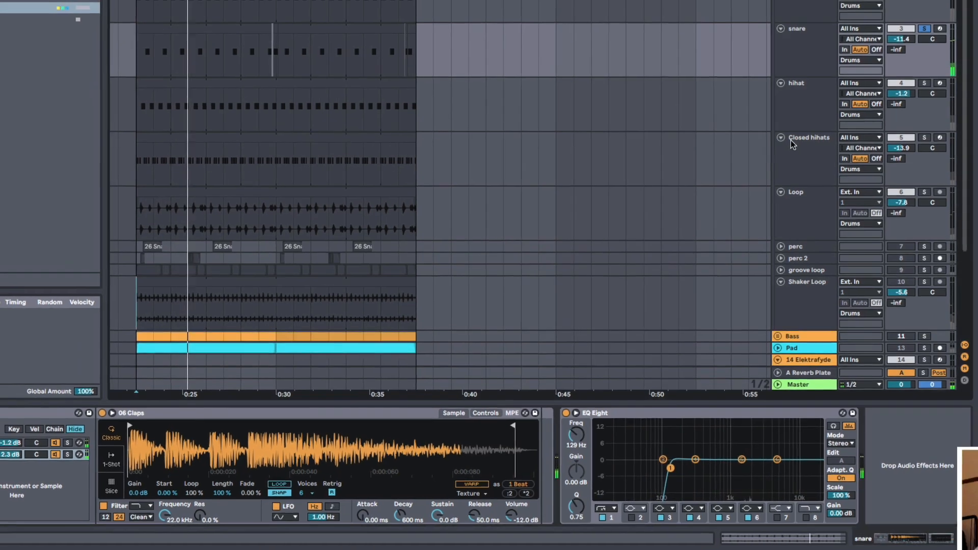
- Set the playback start to bar 13 on the Shaker Loop track and solo that track instead of the snare
{"action": "scroll", "coordinate": [791, 136], "scroll_direction": "down", "scroll_amount": 3}
{"action": "scroll", "coordinate": [288, 265], "scroll_direction": "down", "scroll_amount": 1}
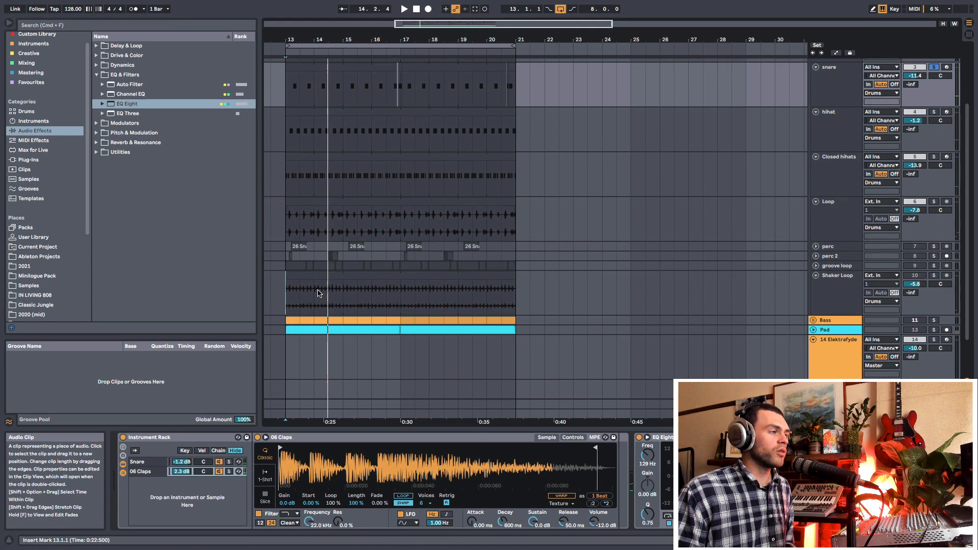
{"action": "left_click", "coordinate": [286, 302]}
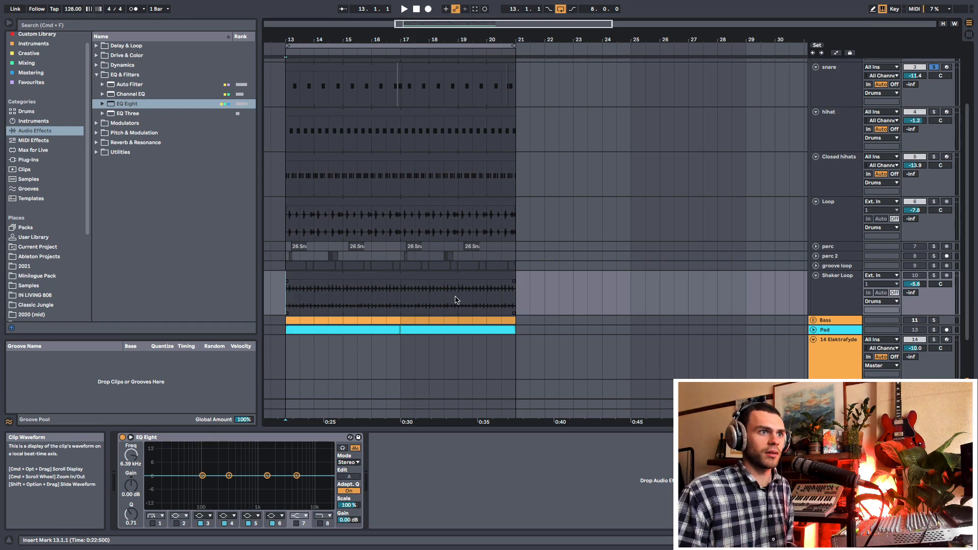
{"action": "scroll", "coordinate": [456, 280], "scroll_direction": "up", "scroll_amount": 4}
{"action": "mouse_move", "coordinate": [359, 44]}
{"action": "left_mouse_down"}
{"action": "mouse_move", "coordinate": [403, 45]}
{"action": "mouse_move", "coordinate": [346, 45]}
{"action": "mouse_move", "coordinate": [366, 35]}
{"action": "left_mouse_up"}
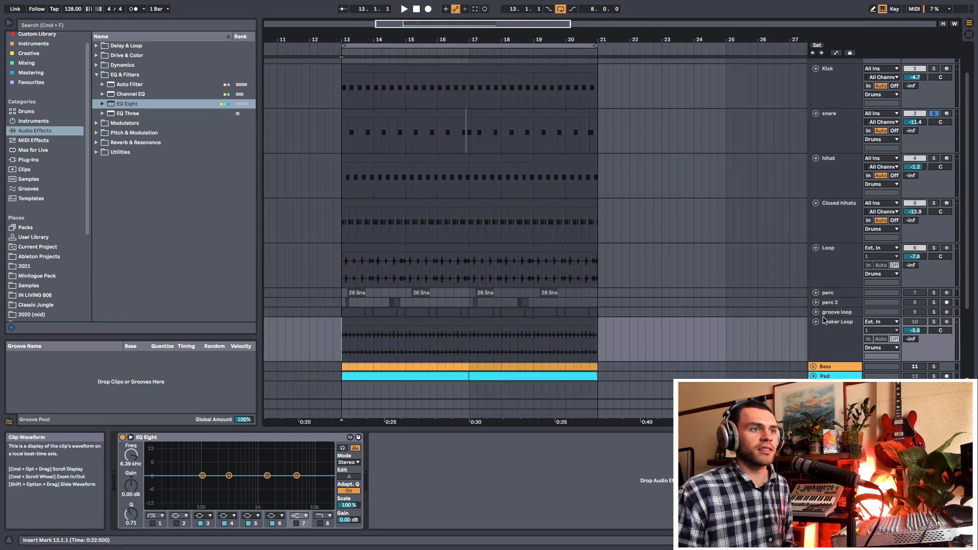
{"action": "left_click", "coordinate": [933, 322]}
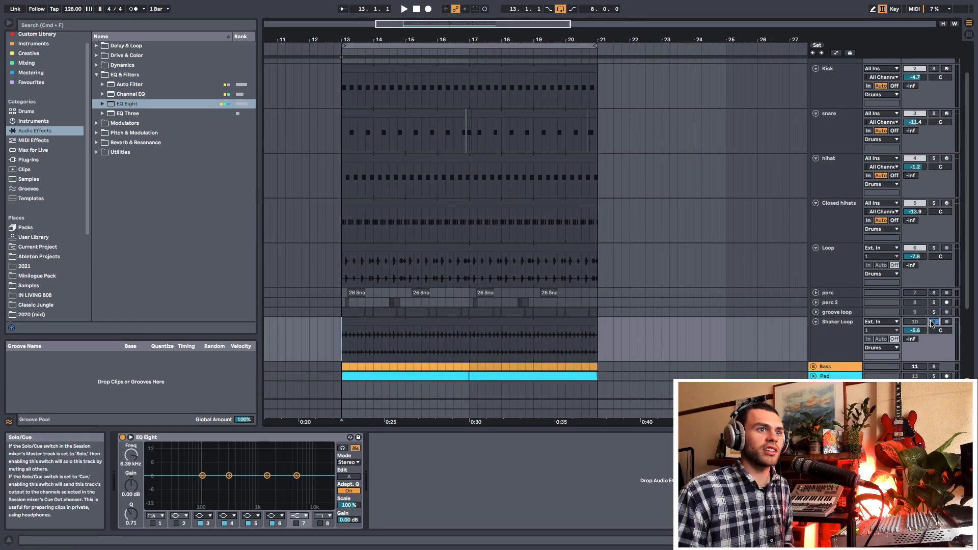
- Set the Shaker Loop track's volume to -6.8 dB and play it with the full drum mix from bar 13
{"action": "left_click", "coordinate": [723, 343]}
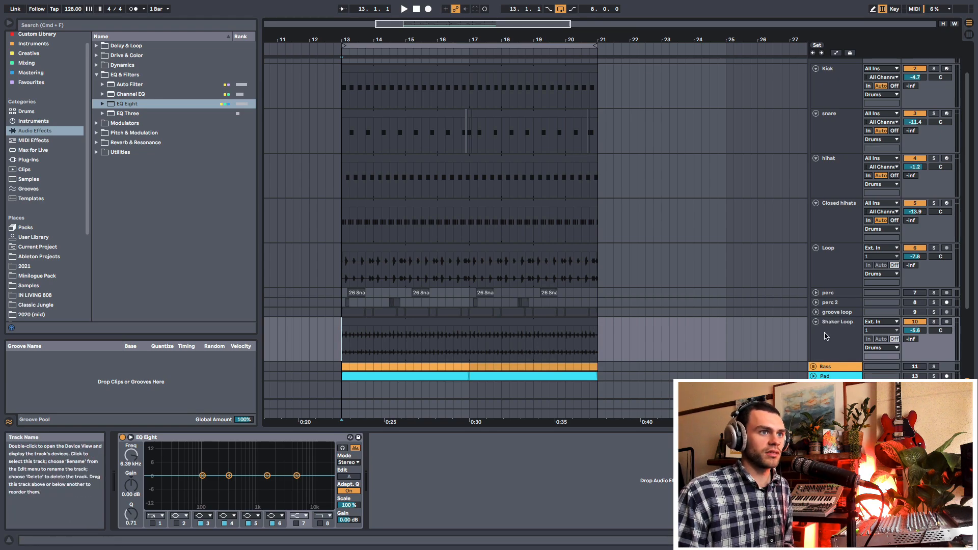
{"action": "left_click_drag", "start_coordinate": [907, 335], "coordinate": [915, 339]}
{"action": "key", "text": "space"}
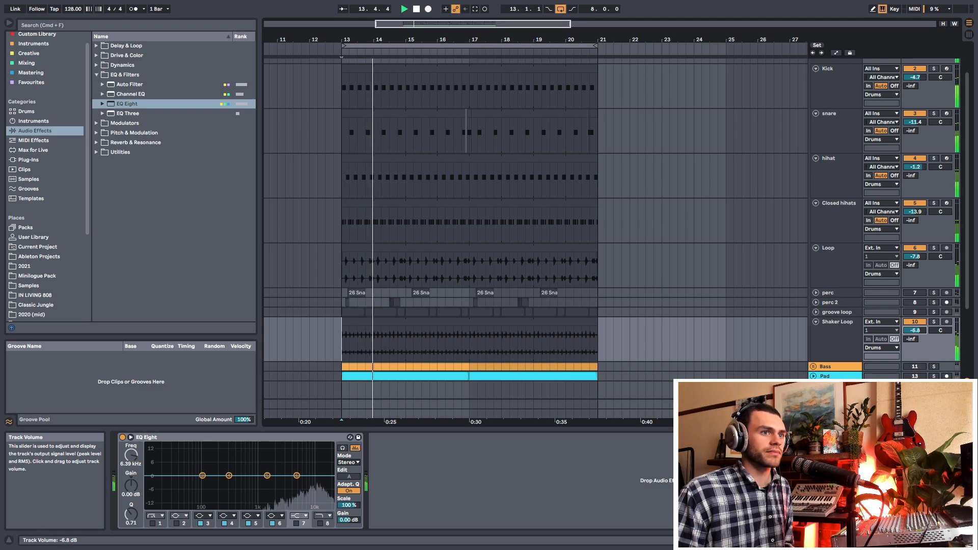
- Stop playback, set the playback start to bar 13 on the Shaker Loop track, and play that track soloed
{"action": "key", "text": "space"}
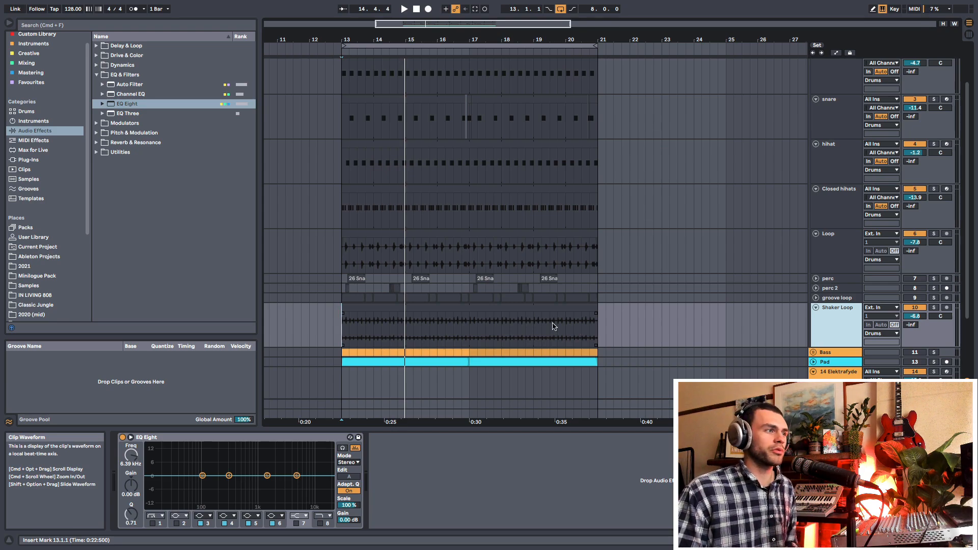
{"action": "left_click", "coordinate": [344, 334]}
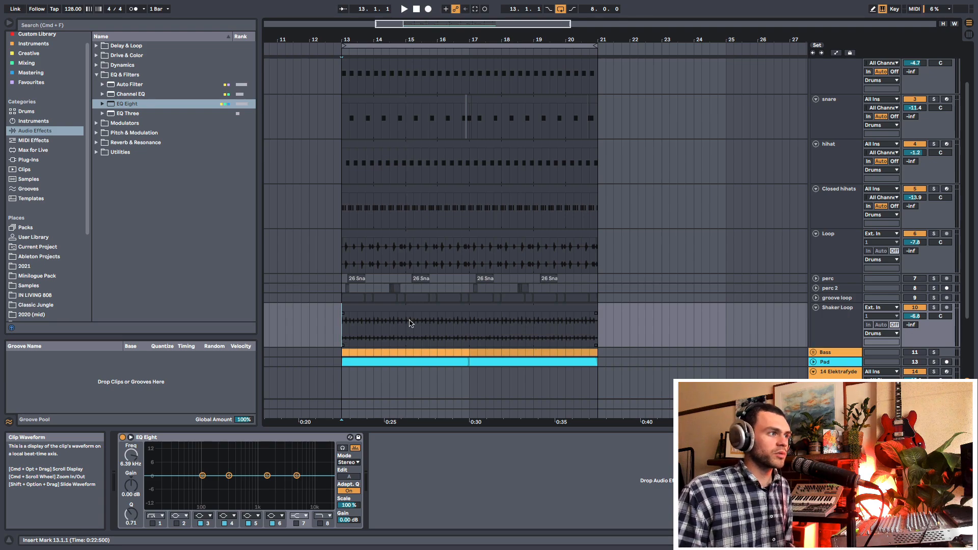
{"action": "left_click", "coordinate": [934, 307]}
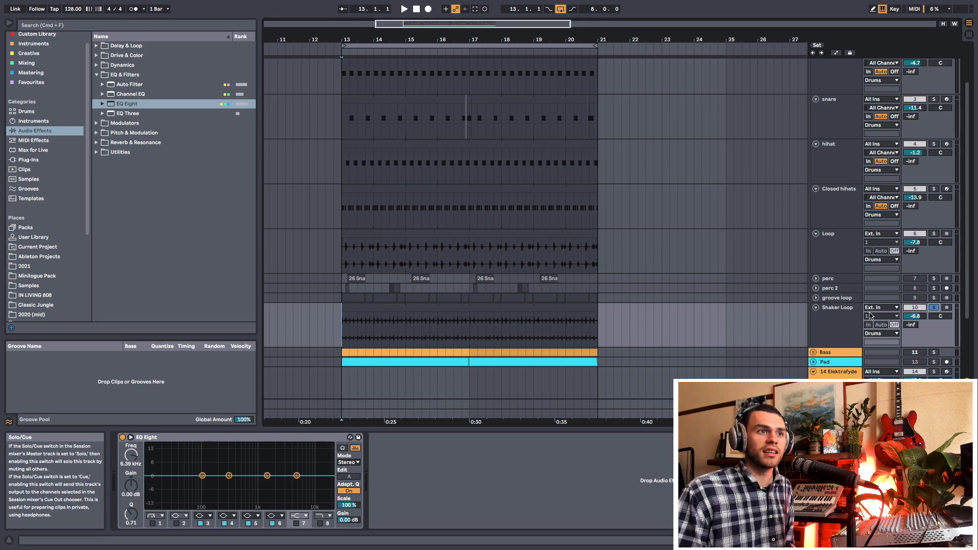
{"action": "left_click", "coordinate": [838, 323]}
{"action": "key", "text": "space"}
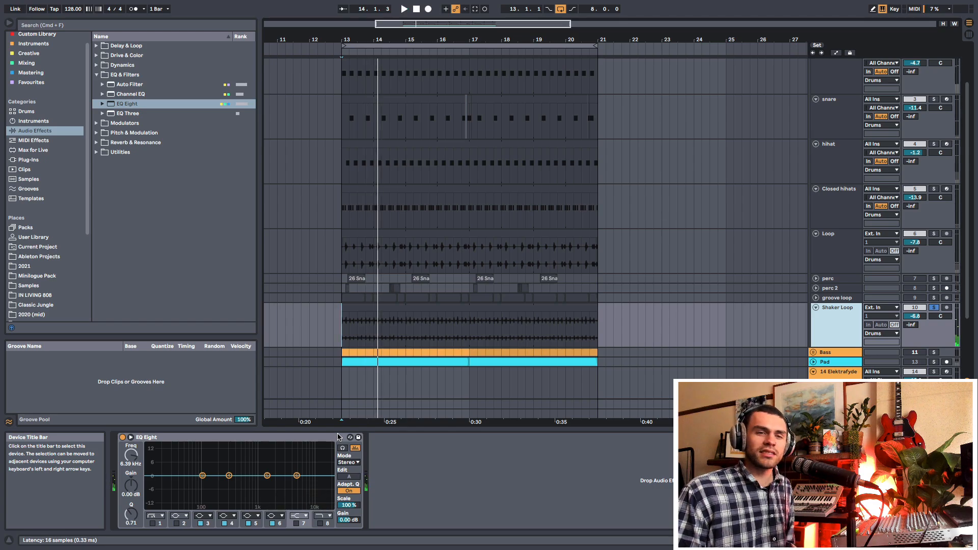
- Enable band 7 of the shaker's EQ Eight and set its high shelf to 5.74 kHz with -5.58 dB gain during playback
{"action": "left_click", "coordinate": [296, 523]}
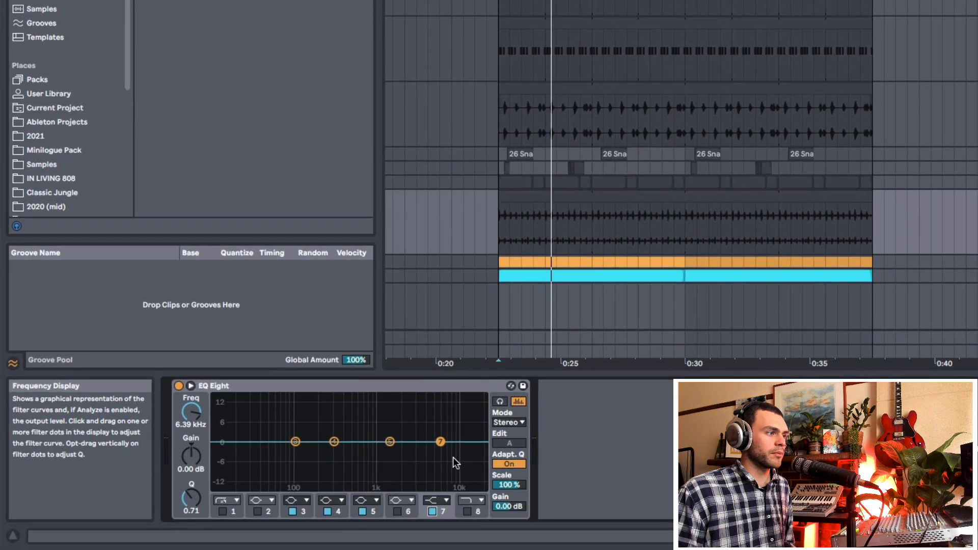
{"action": "left_click_drag", "start_coordinate": [441, 442], "coordinate": [439, 456]}
{"action": "key", "text": "space"}
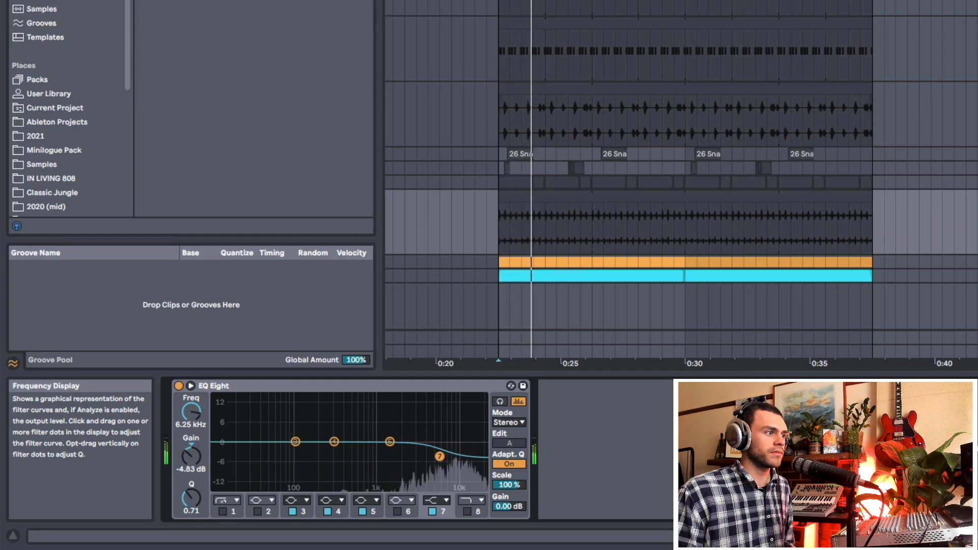
{"action": "left_click_drag", "start_coordinate": [439, 456], "coordinate": [437, 460]}
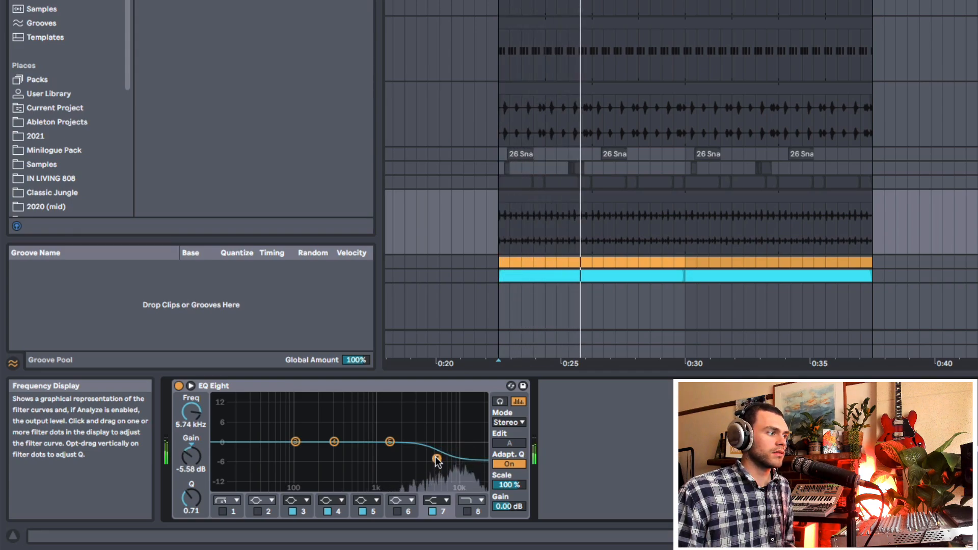
{"action": "key", "text": "space"}
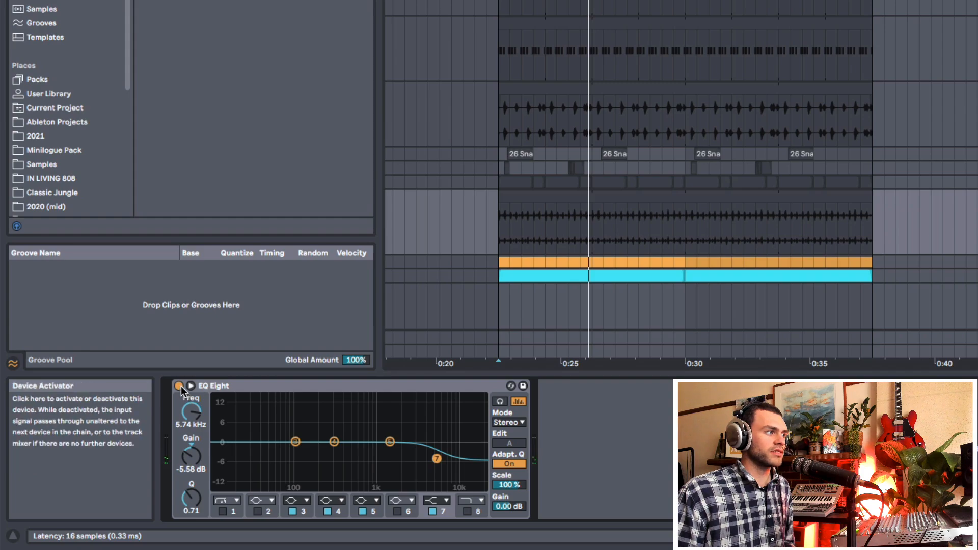
- Play the soloed shaker and compare its sound with EQ Eight bypassed and active
{"action": "key", "text": "space"}
{"action": "left_click", "coordinate": [180, 386]}
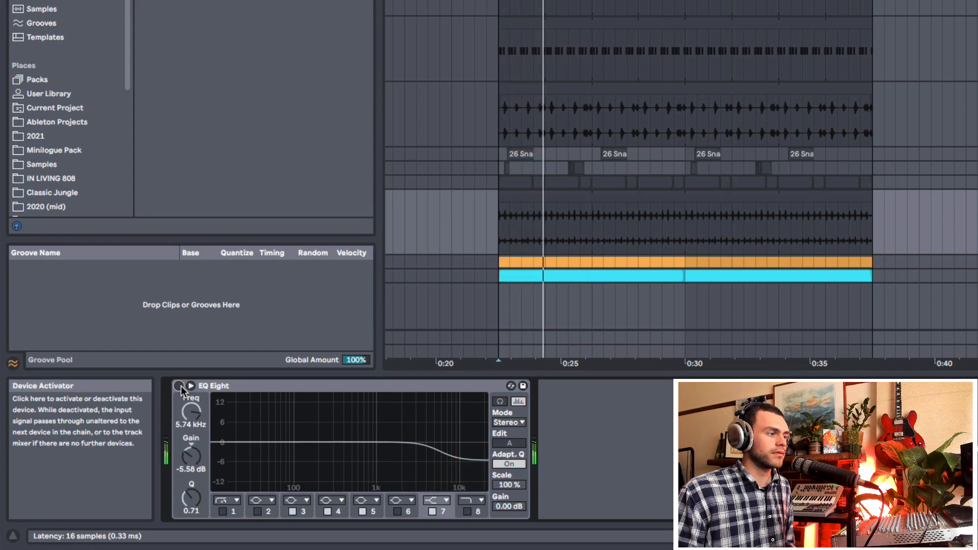
{"action": "left_click", "coordinate": [180, 386]}
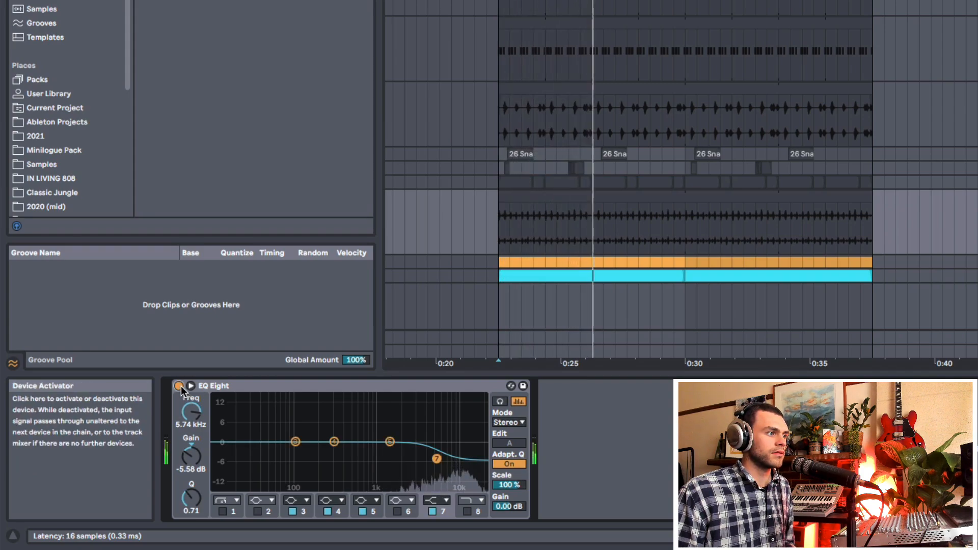
{"action": "left_click", "coordinate": [181, 386]}
{"action": "left_click", "coordinate": [180, 386]}
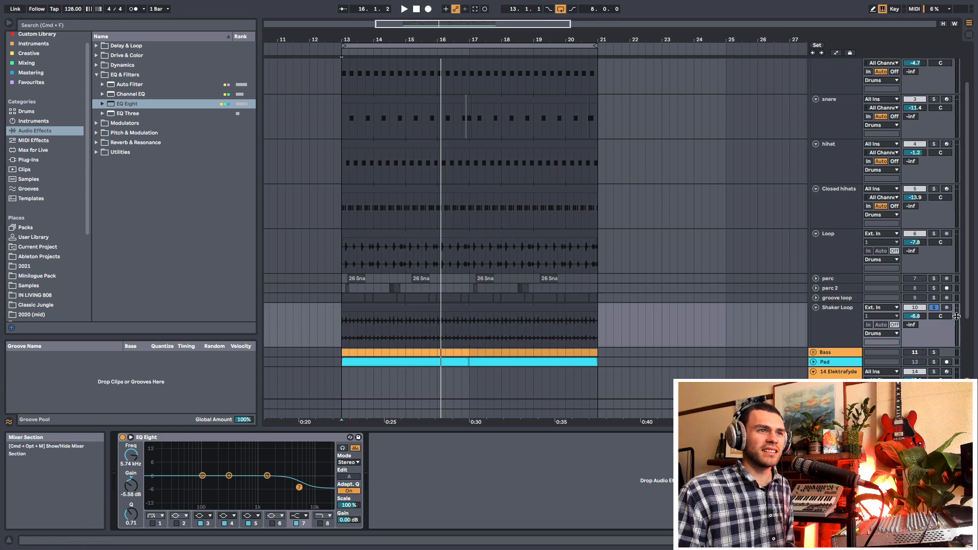
- Unsolo the Shaker Loop track and compare EQ Eight bypassed and active while the full drum mix plays
{"action": "left_click", "coordinate": [935, 307]}
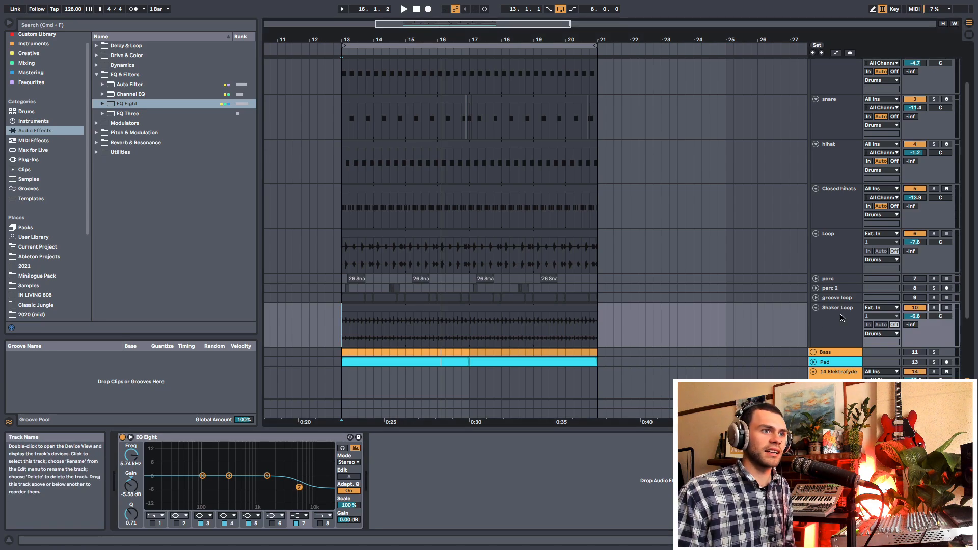
{"action": "left_click", "coordinate": [122, 437]}
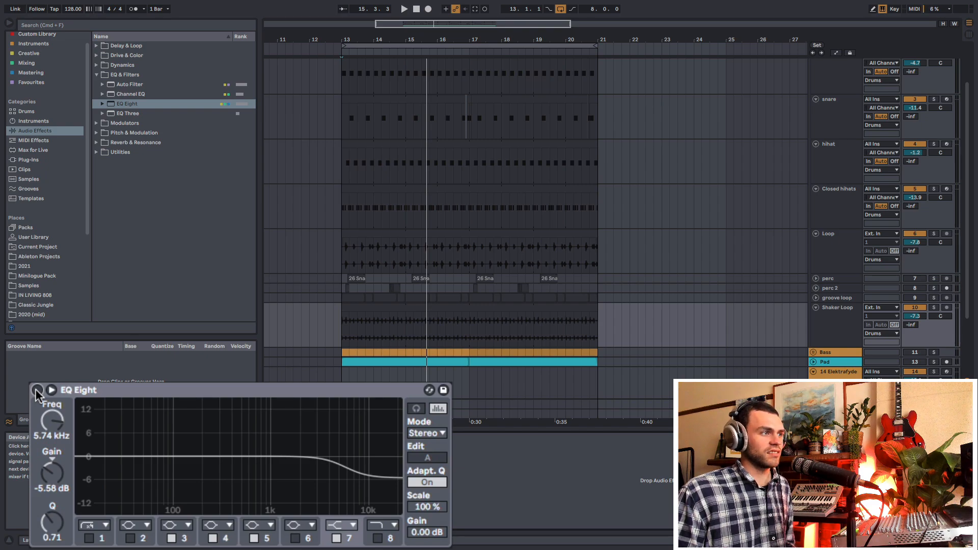
{"action": "key", "text": "space"}
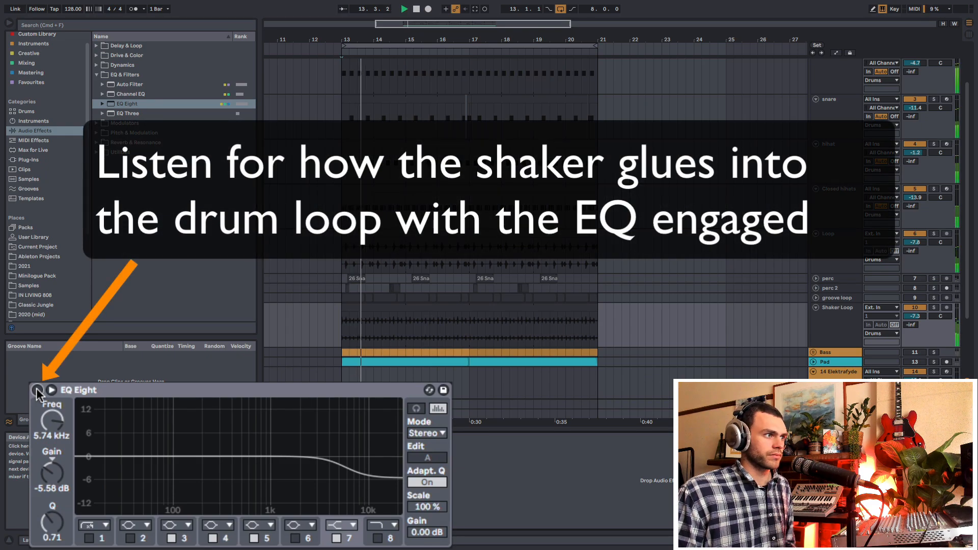
{"action": "left_click", "coordinate": [37, 390]}
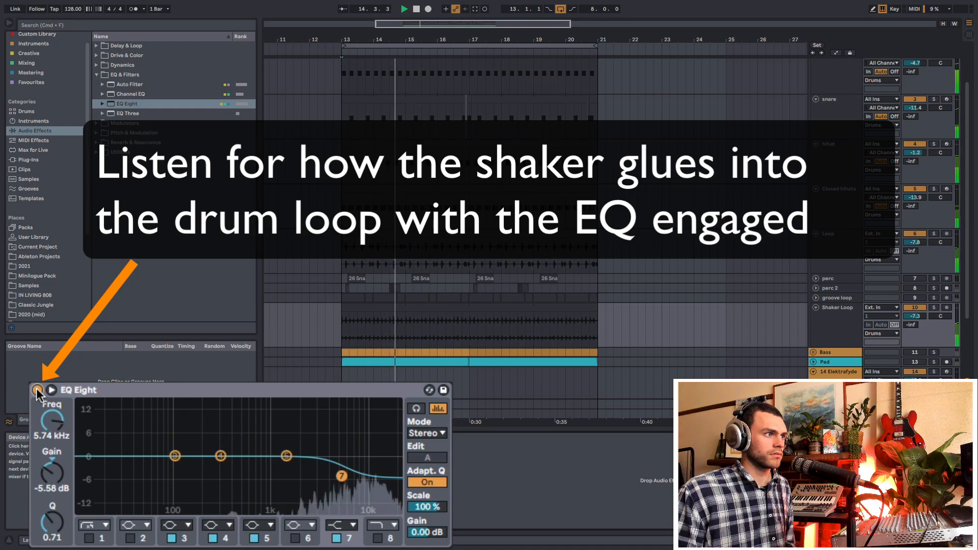
{"action": "left_click", "coordinate": [37, 391]}
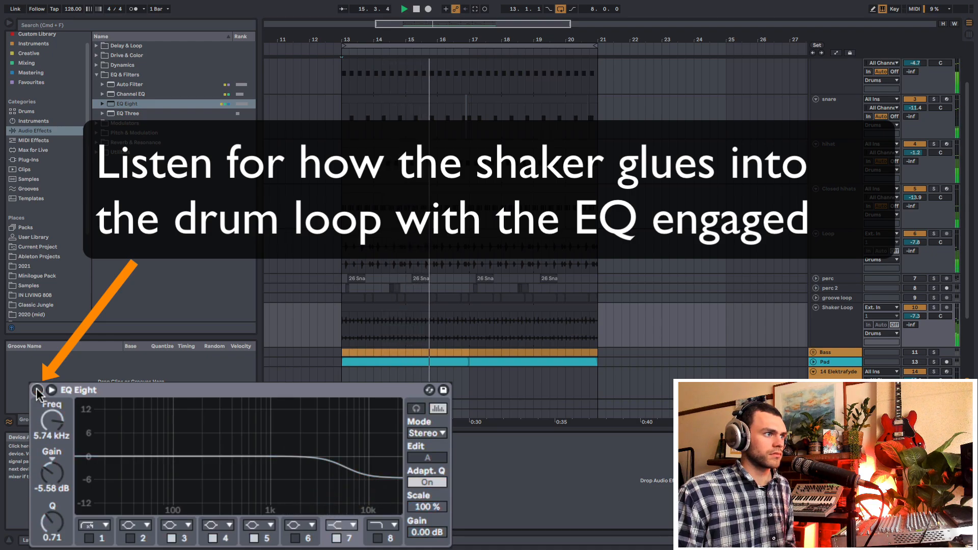
{"action": "left_click", "coordinate": [37, 391]}
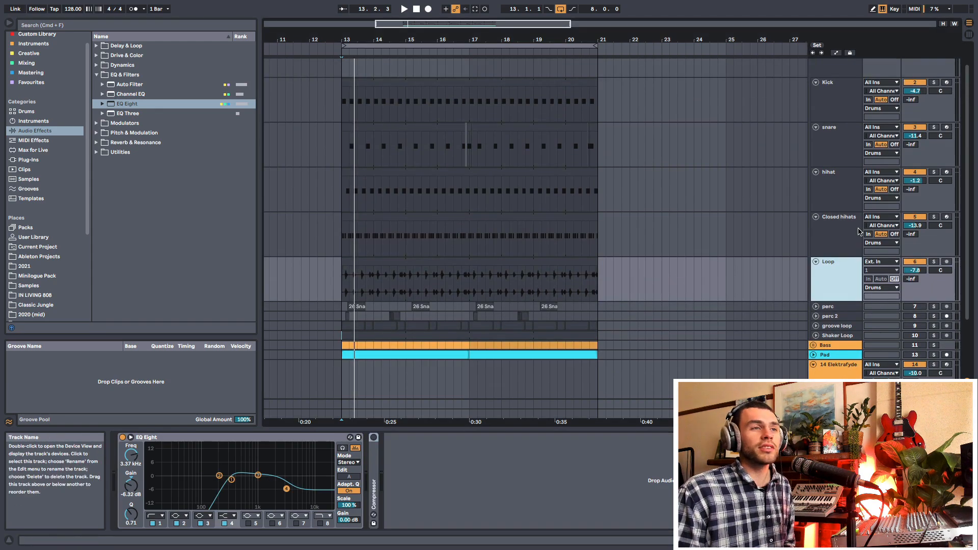
- Play the drums from bar 13 and toggle the Loop track's solo on and off
{"action": "scroll", "coordinate": [859, 235], "scroll_direction": "down", "scroll_amount": 3}
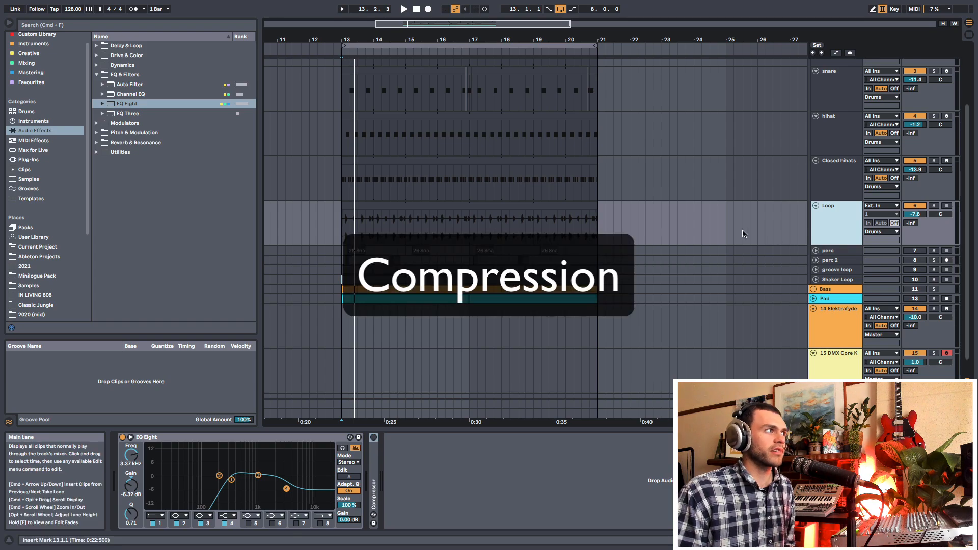
{"action": "scroll", "coordinate": [707, 336], "scroll_direction": "up", "scroll_amount": 3}
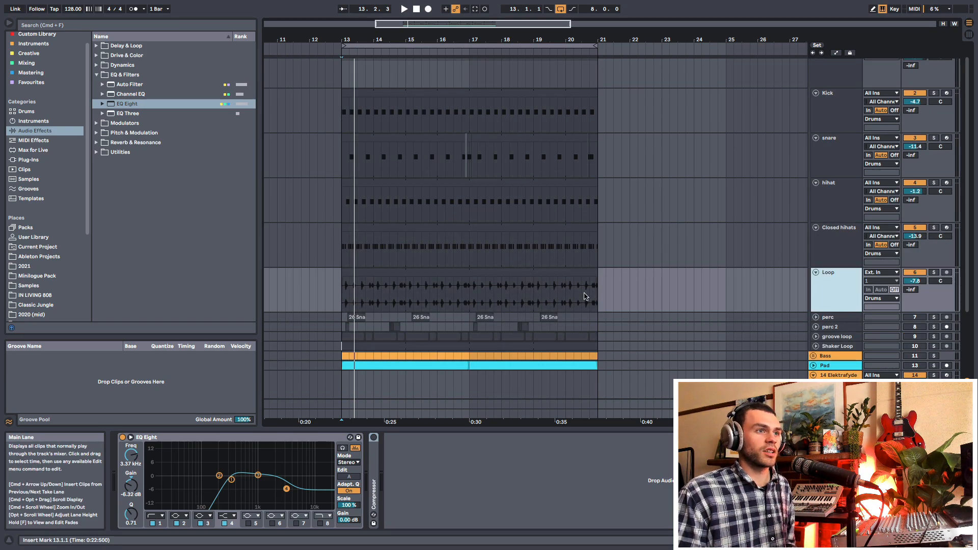
{"action": "scroll", "coordinate": [585, 296], "scroll_direction": "up", "scroll_amount": 1}
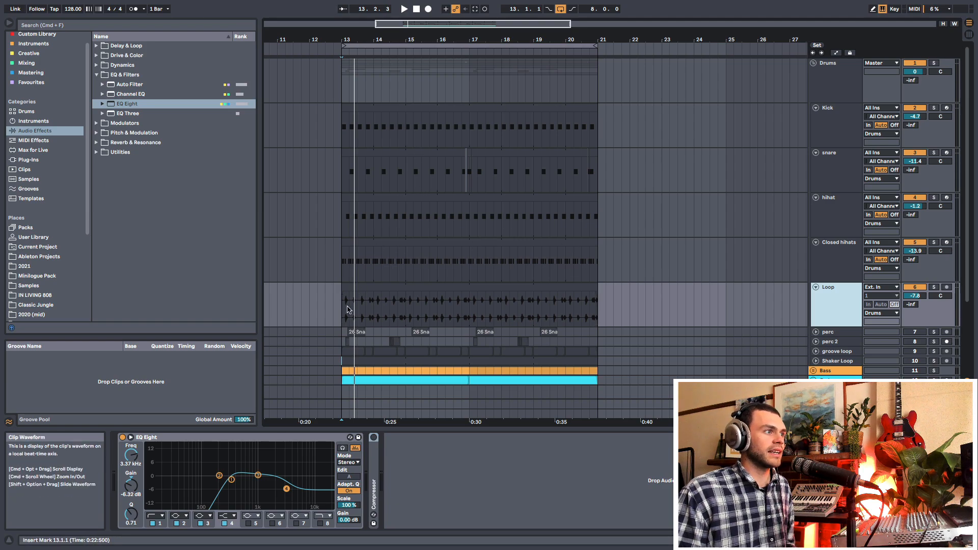
{"action": "key", "text": "space"}
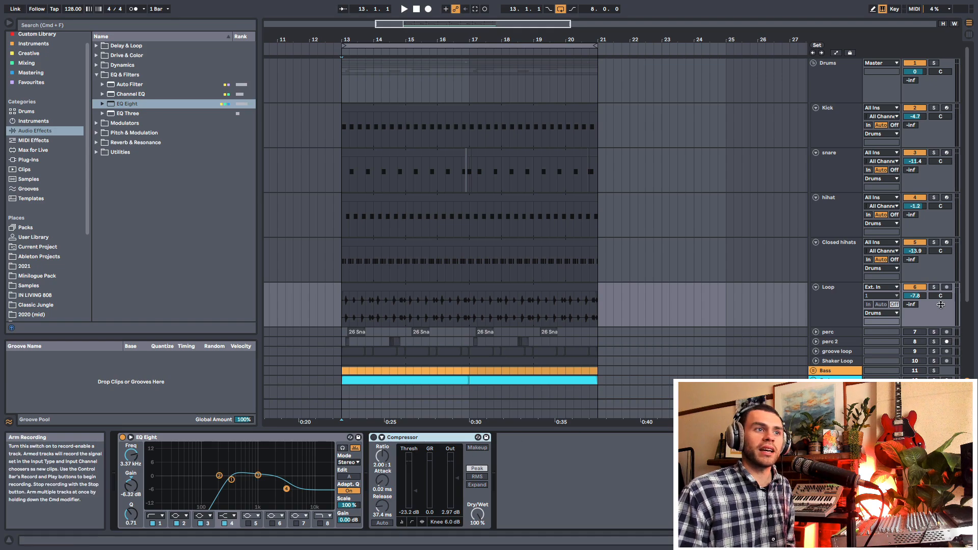
{"action": "left_click", "coordinate": [934, 287]}
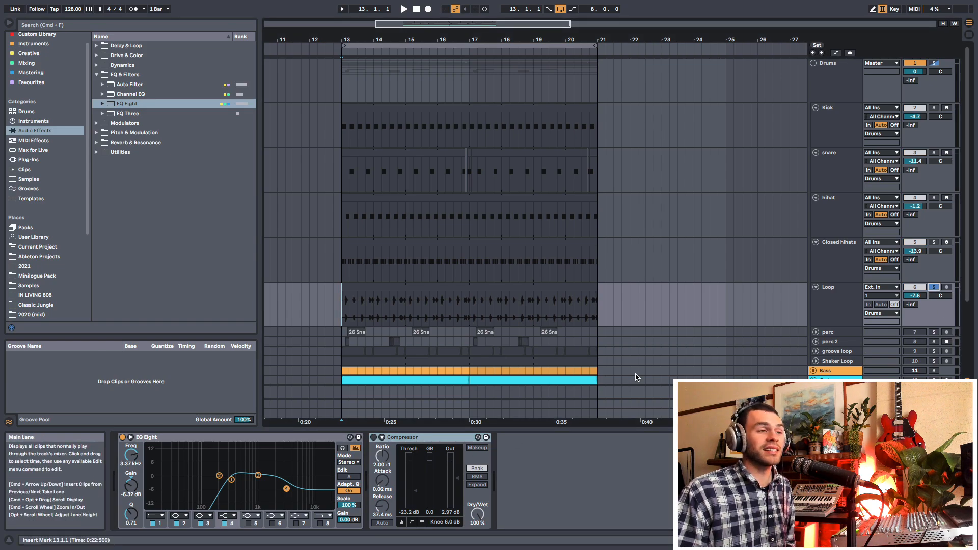
{"action": "left_click", "coordinate": [935, 288]}
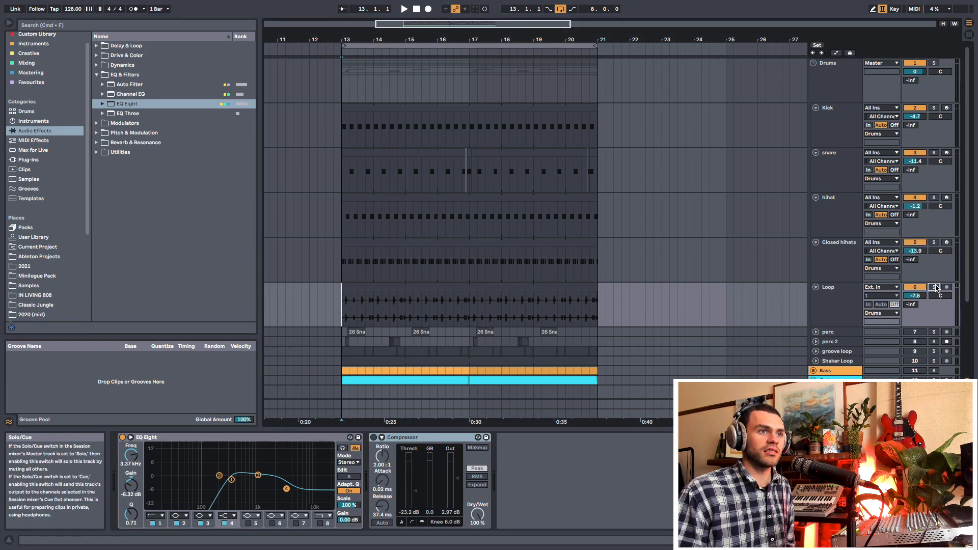
- Activate the Loop track's Compressor and set its ratio to 2.25:1 and its threshold to -7.58 dB
{"action": "left_click", "coordinate": [815, 316]}
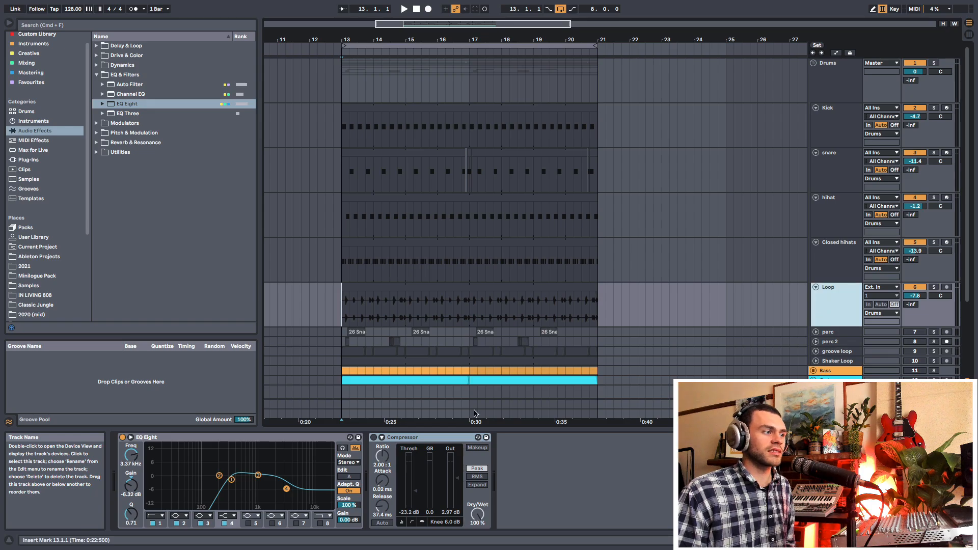
{"action": "left_click", "coordinate": [374, 438]}
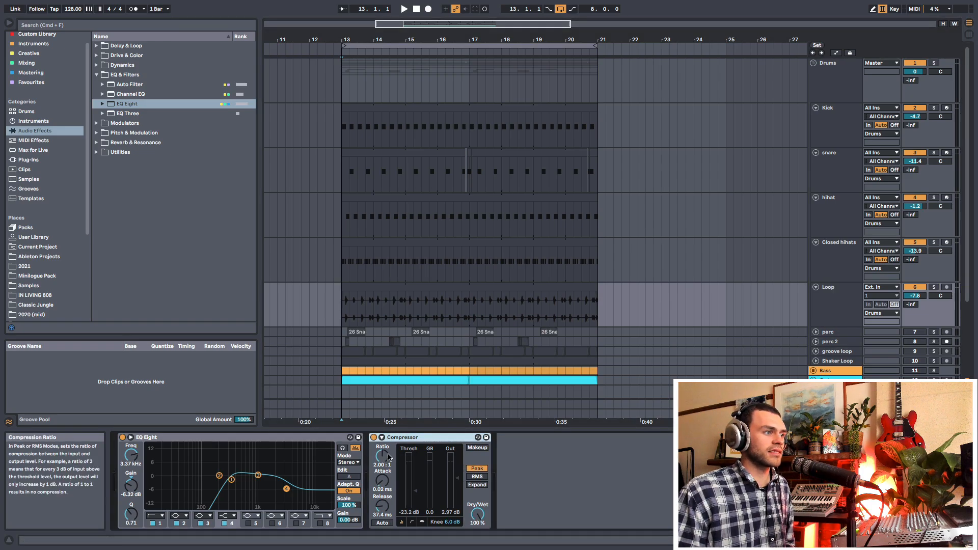
{"action": "left_click_drag", "start_coordinate": [382, 456], "coordinate": [382, 450]}
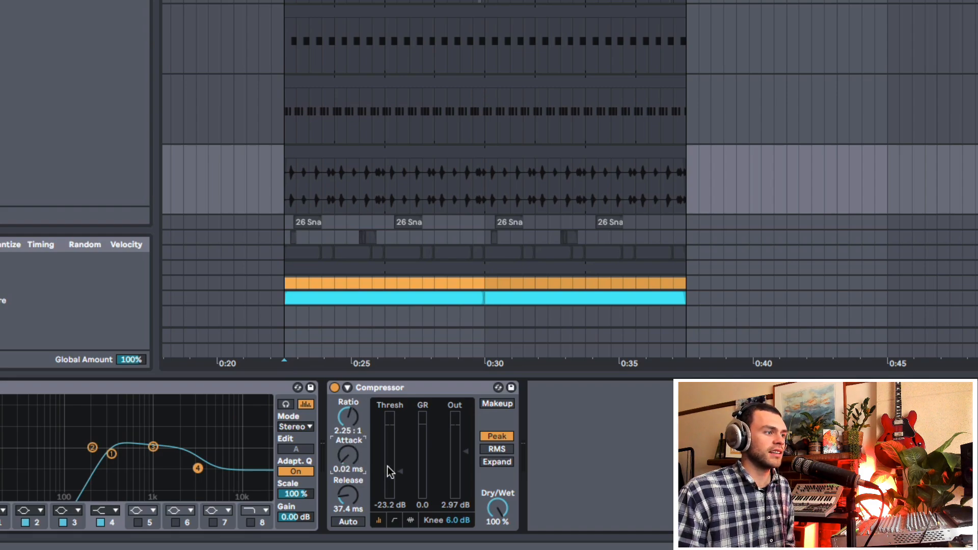
{"action": "left_click_drag", "start_coordinate": [399, 477], "coordinate": [399, 442]}
- Toggle the Compressor's Makeup gain on and off repeatedly, leaving it disabled
{"action": "left_click", "coordinate": [502, 404]}
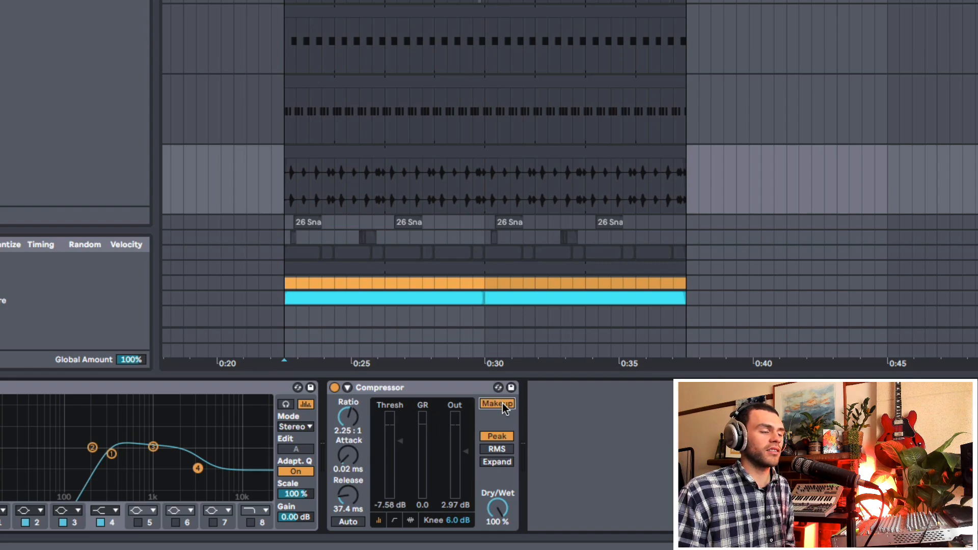
{"action": "left_click", "coordinate": [503, 404]}
{"action": "left_click", "coordinate": [502, 404]}
{"action": "left_click", "coordinate": [503, 404]}
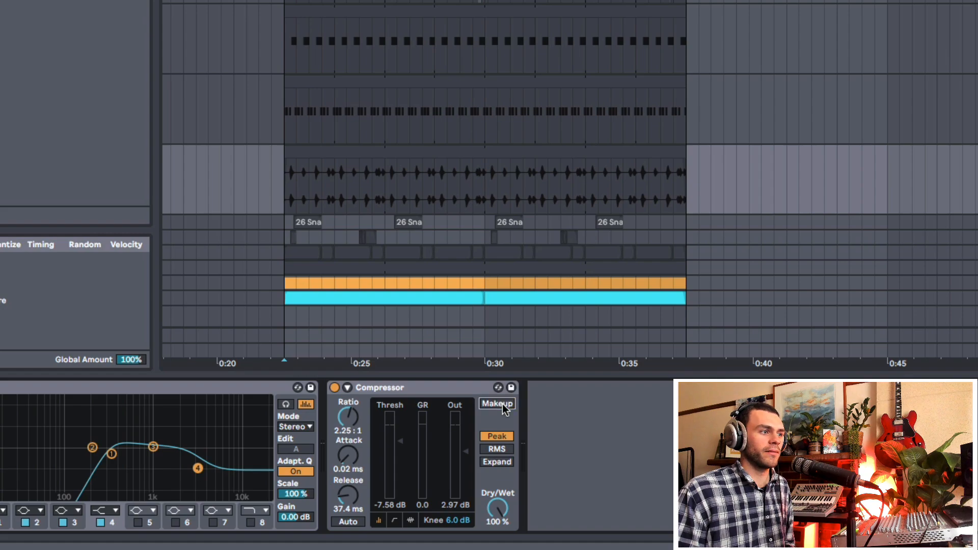
{"action": "left_click", "coordinate": [502, 404]}
{"action": "left_click", "coordinate": [503, 404]}
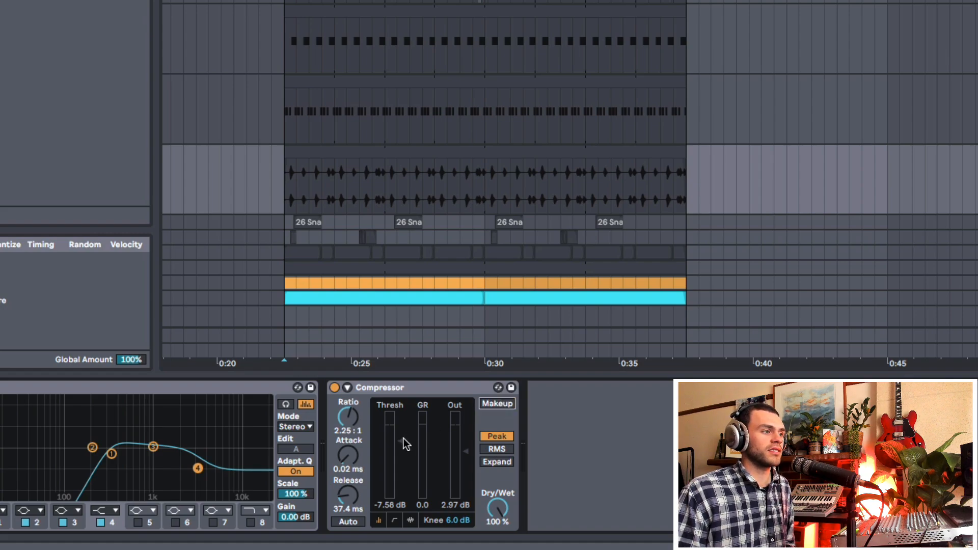
- Lower the Compressor's threshold in stages to -24.0 dB while the loop plays
{"action": "left_click_drag", "start_coordinate": [402, 439], "coordinate": [402, 446]}
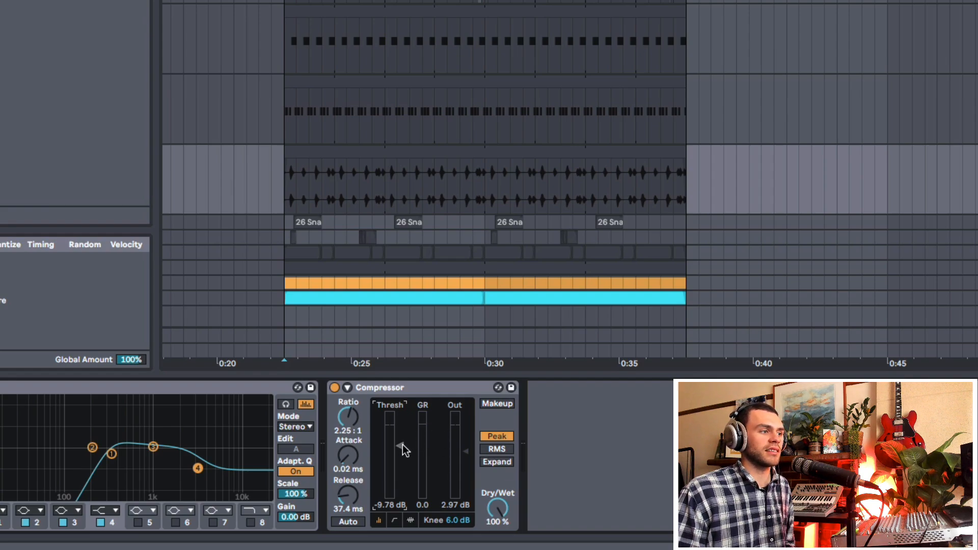
{"action": "left_click_drag", "start_coordinate": [402, 445], "coordinate": [401, 464]}
{"action": "key", "text": "space"}
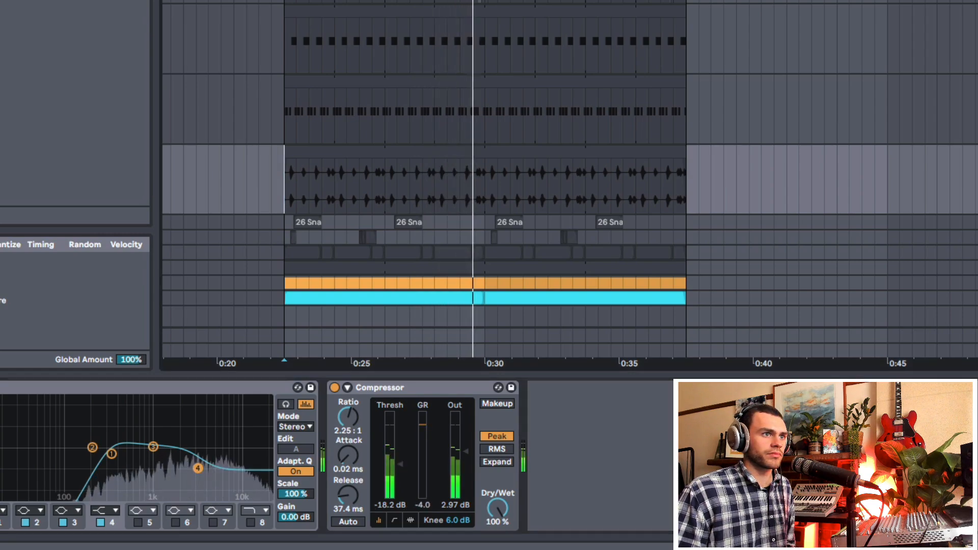
{"action": "mouse_move", "coordinate": [399, 460]}
{"action": "left_mouse_down"}
{"action": "mouse_move", "coordinate": [399, 490]}
{"action": "mouse_move", "coordinate": [400, 472]}
{"action": "left_mouse_up"}
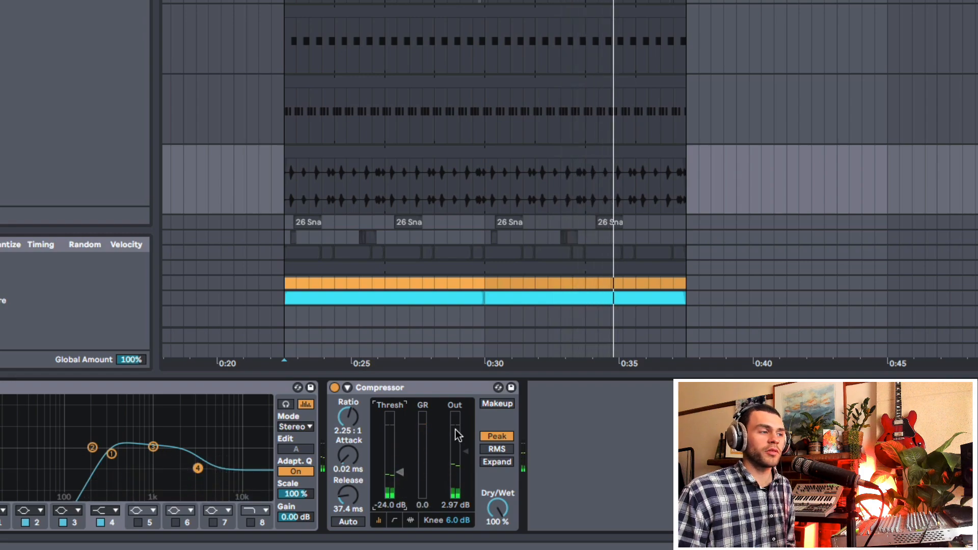
{"action": "left_click", "coordinate": [447, 389]}
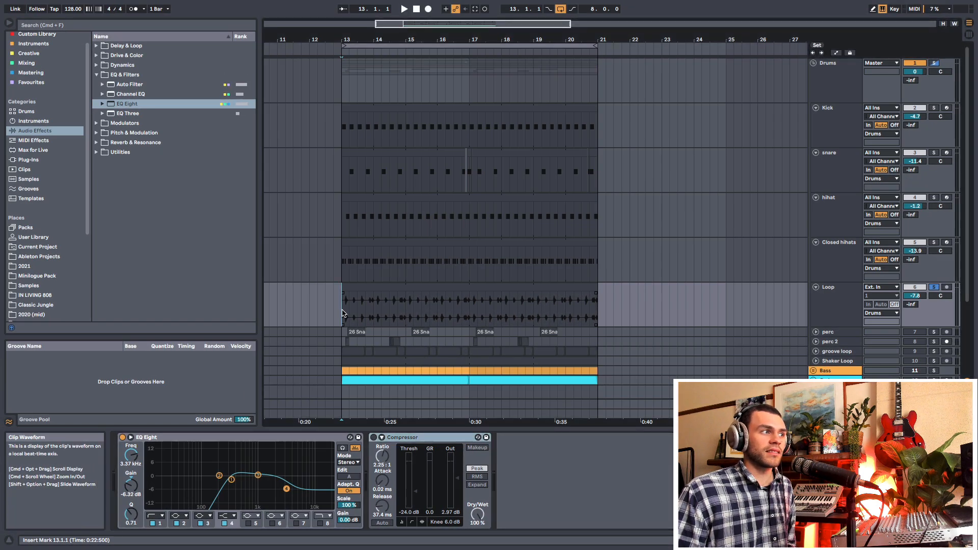
- Show the Drums group's Saturator and set the playback start to bar 13 on that group track
{"action": "left_click", "coordinate": [829, 87]}
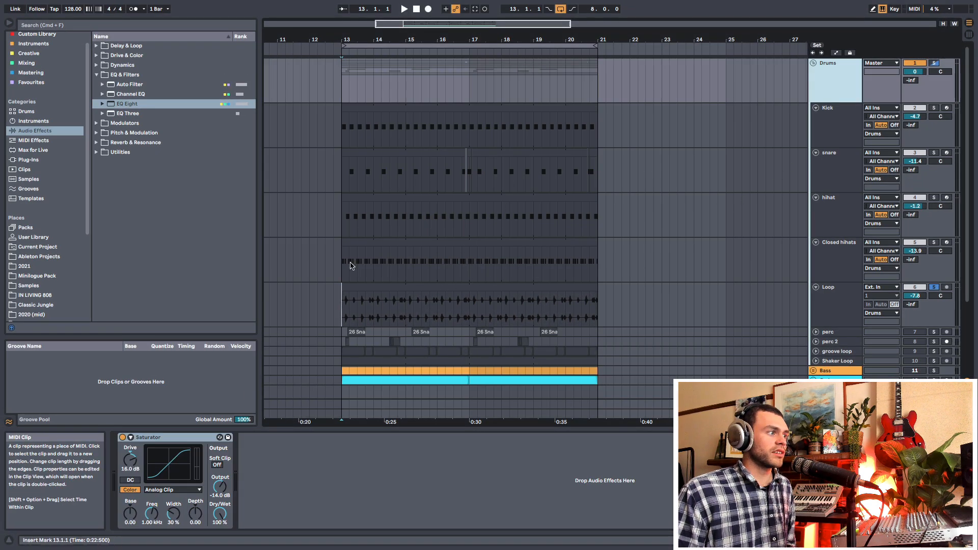
{"action": "left_click", "coordinate": [341, 92]}
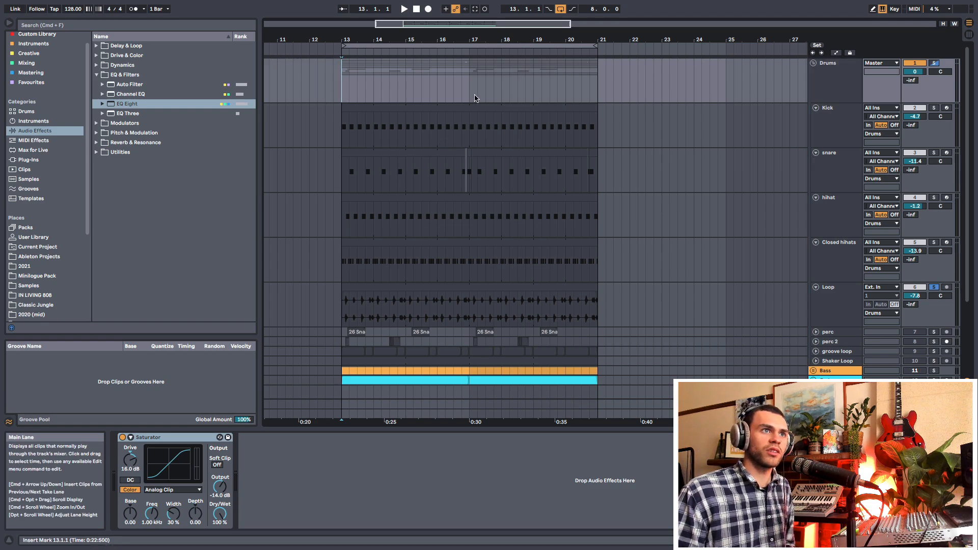
- Search the audio effects for GLUE and add the Glue Compressor after the Saturator on the Drums group
{"action": "left_click", "coordinate": [134, 26]}
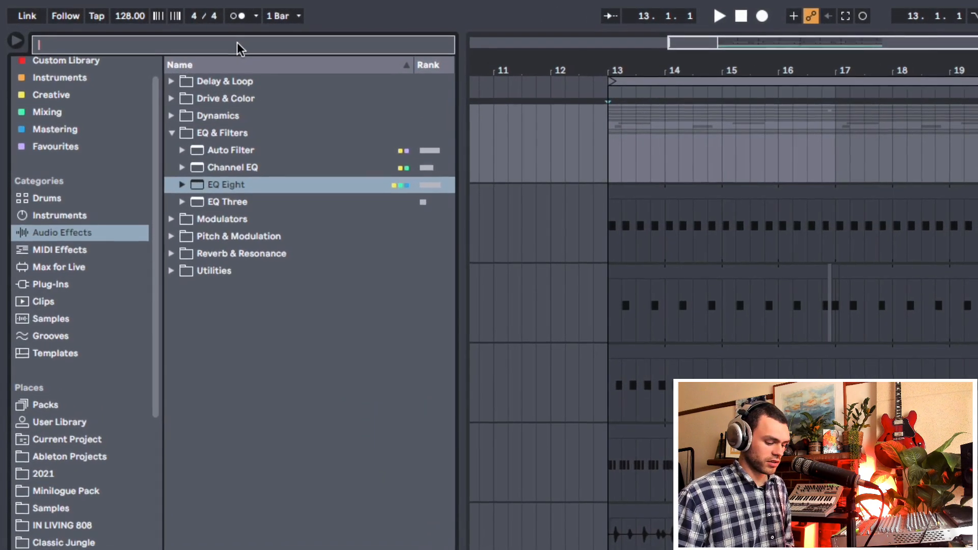
{"action": "type", "text": "GLUE"}
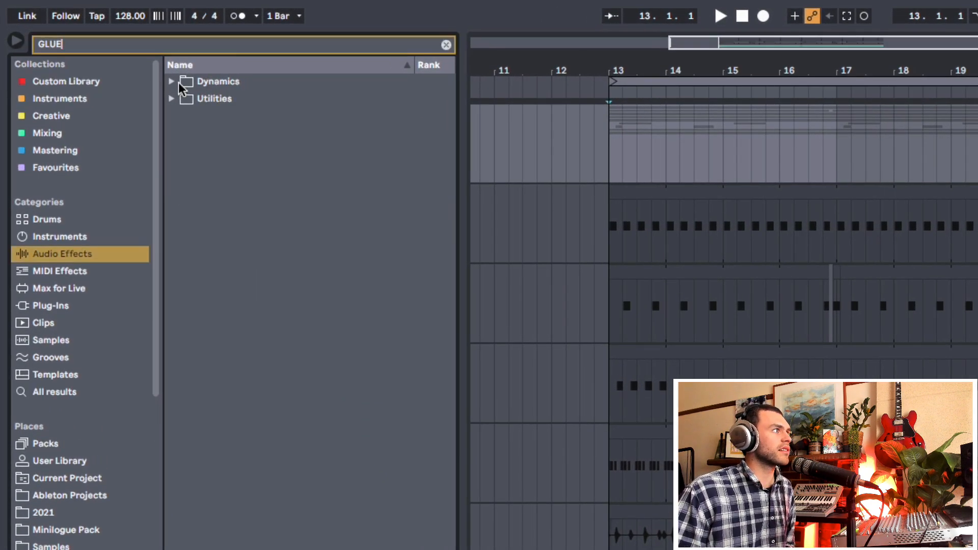
{"action": "left_click", "coordinate": [172, 82]}
{"action": "left_click_drag", "start_coordinate": [222, 101], "coordinate": [302, 439]}
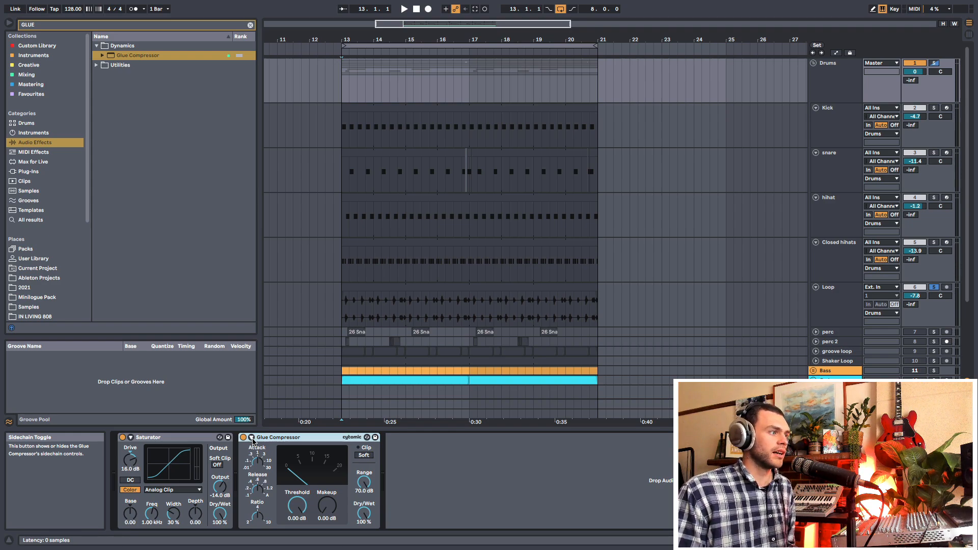
- Turn off the Loop track's solo and select the tracks from perc through Shaker Loop
{"action": "left_click", "coordinate": [826, 76]}
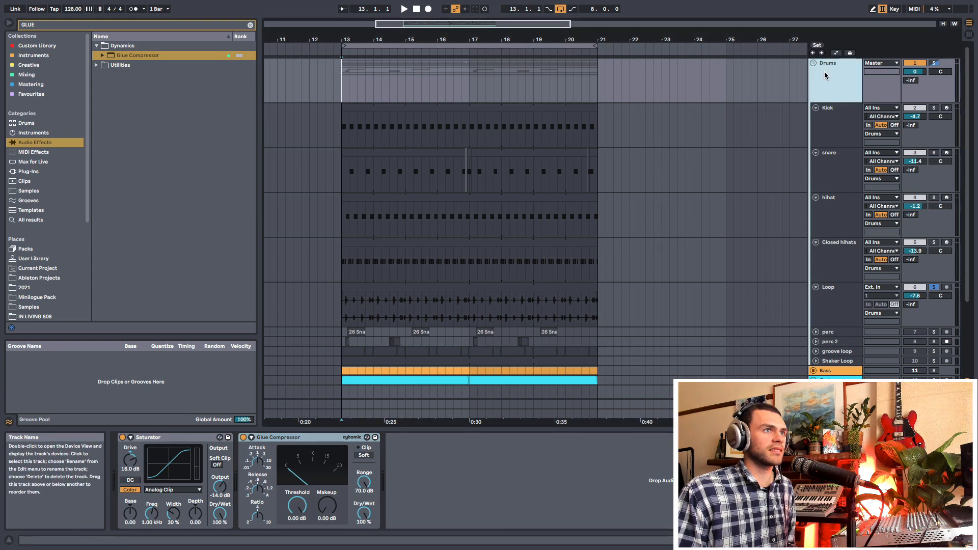
{"action": "scroll", "coordinate": [950, 307], "scroll_direction": "down", "scroll_amount": 1}
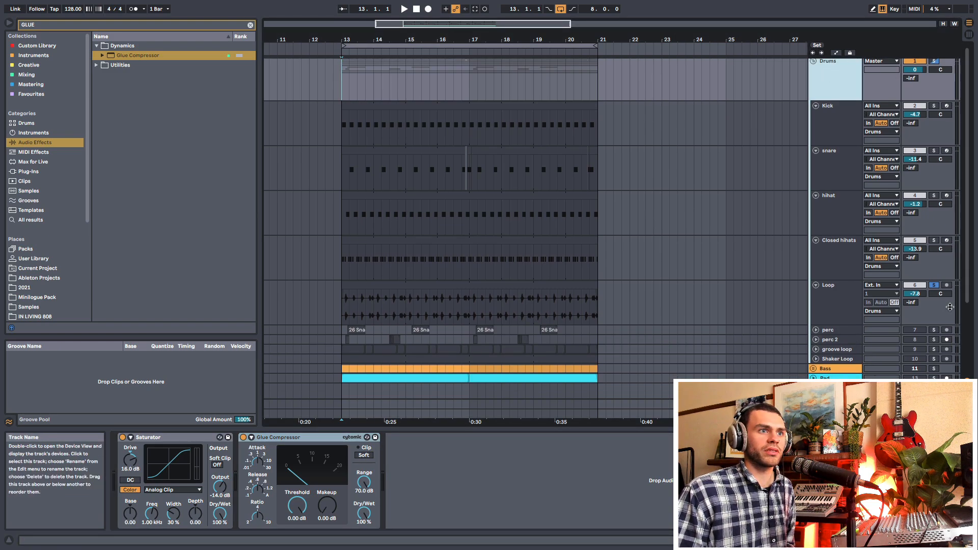
{"action": "scroll", "coordinate": [836, 165], "scroll_direction": "down", "scroll_amount": 2}
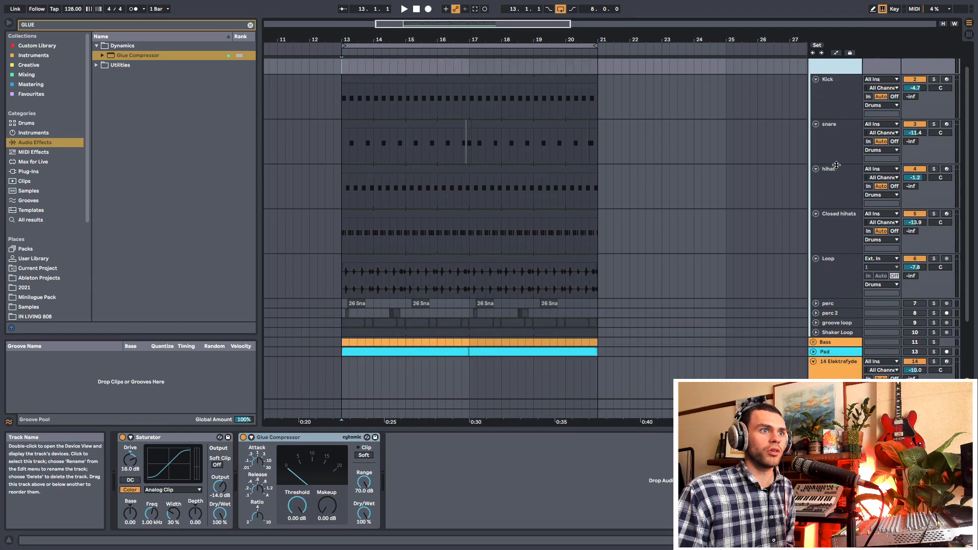
{"action": "scroll", "coordinate": [828, 276], "scroll_direction": "down", "scroll_amount": 1}
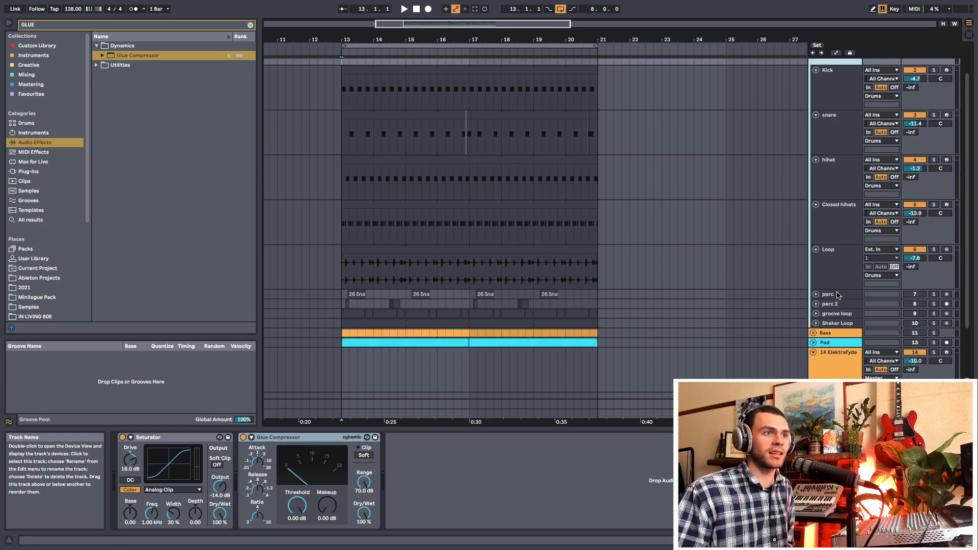
{"action": "left_click", "coordinate": [828, 295]}
{"action": "left_click", "coordinate": [838, 323], "text": "shift"}
{"action": "scroll", "coordinate": [842, 151], "scroll_direction": "up", "scroll_amount": 3}
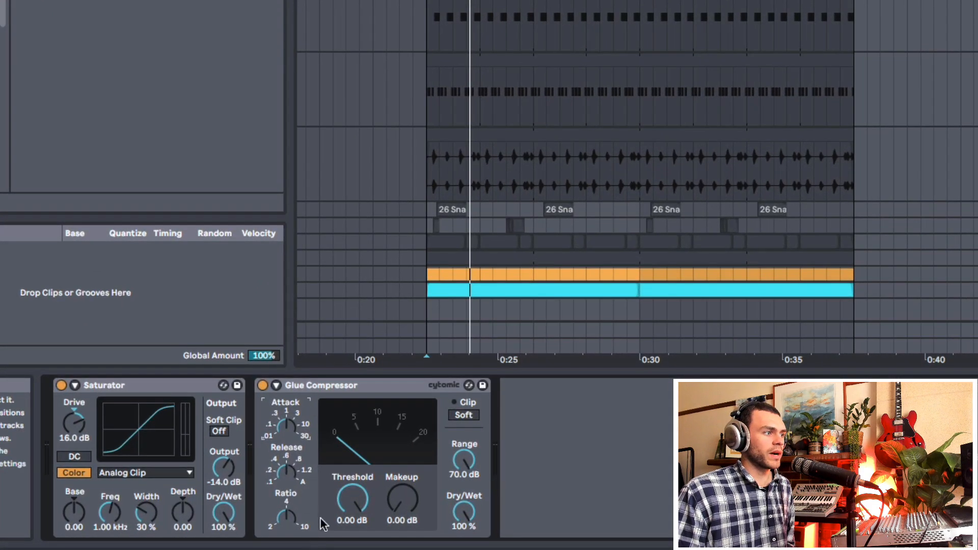
- Lower the Glue Compressor's threshold to -23.8 dB and show its sidechain controls
{"action": "left_click", "coordinate": [351, 498]}
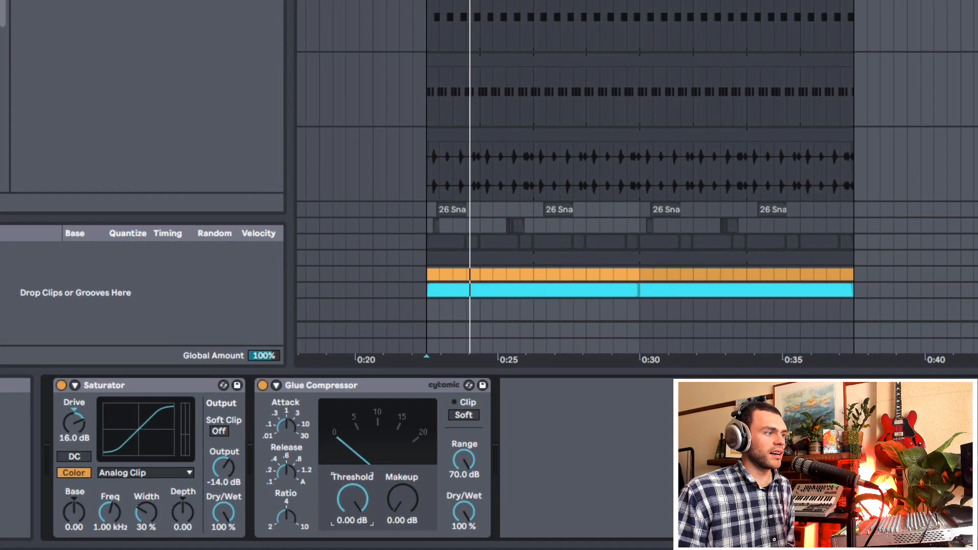
{"action": "left_click_drag", "start_coordinate": [351, 498], "coordinate": [351, 536]}
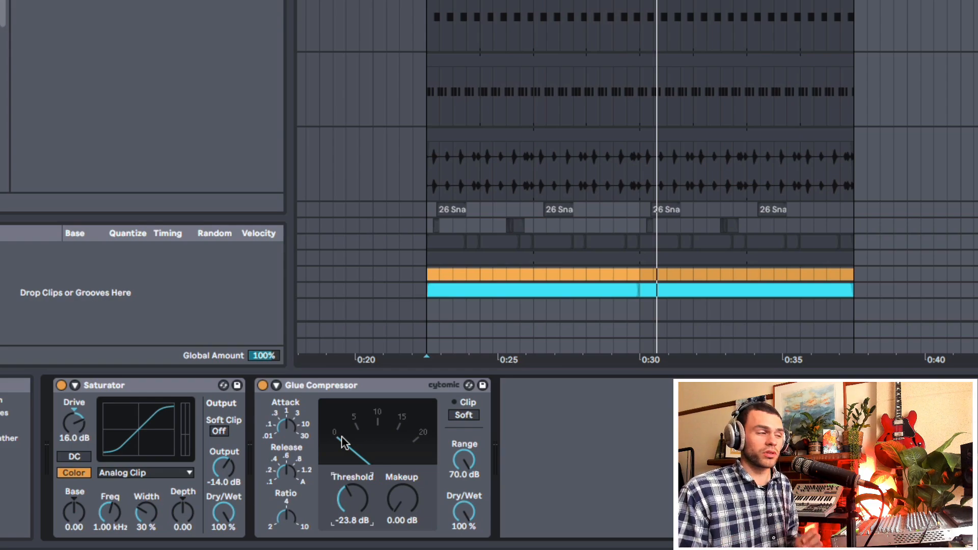
{"action": "left_click", "coordinate": [316, 388]}
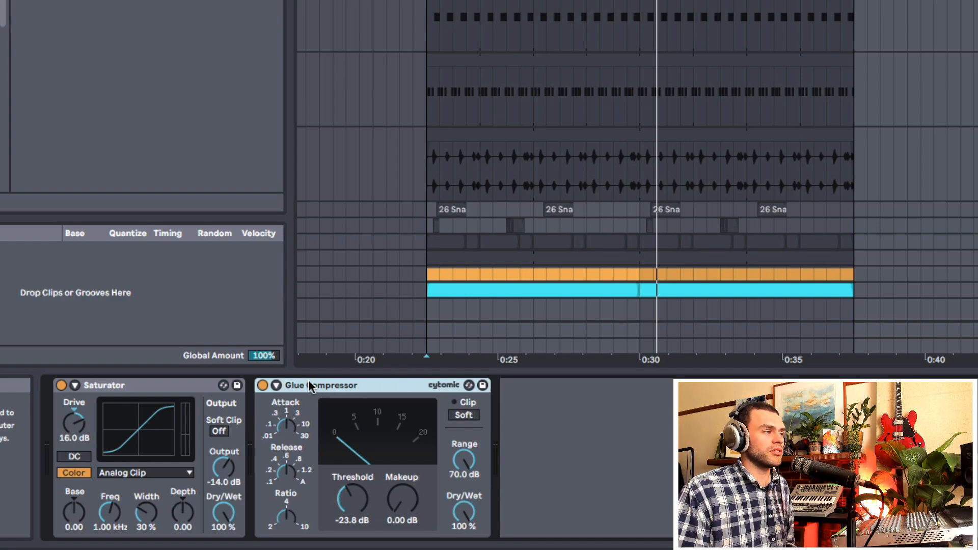
{"action": "left_click", "coordinate": [277, 386]}
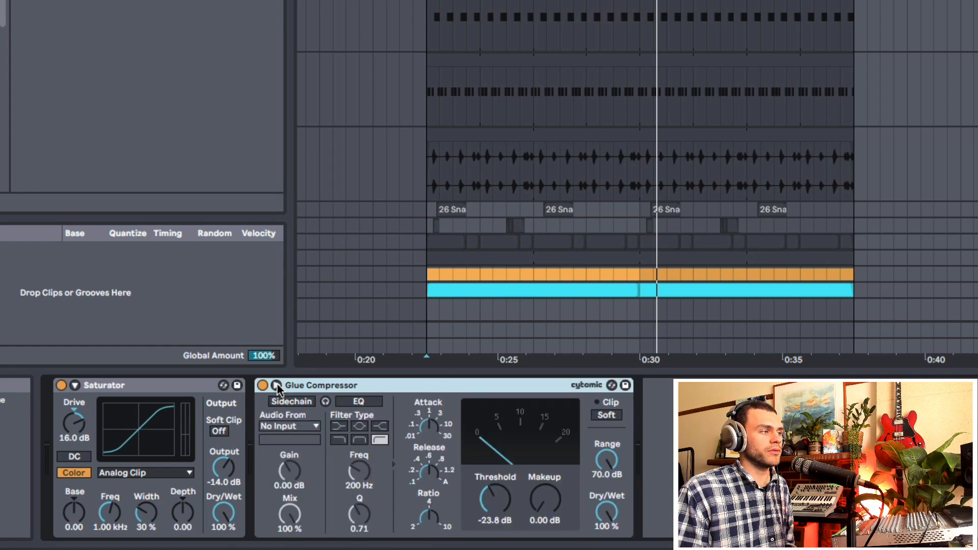
{"action": "left_click", "coordinate": [277, 386]}
{"action": "left_click", "coordinate": [278, 386]}
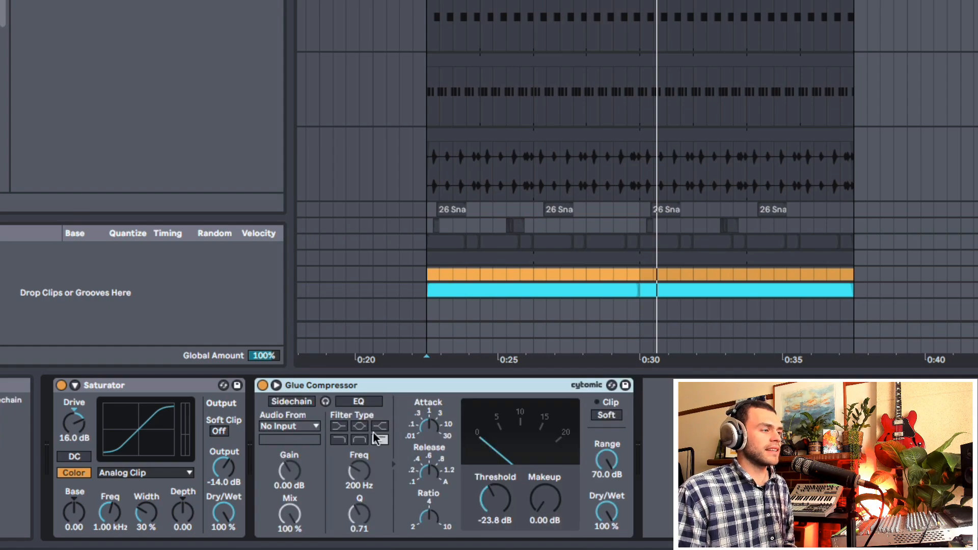
- Turn on the Glue Compressor's sidechain EQ and sidechain listening, and set the high-pass filter frequency to 125 Hz
{"action": "left_click", "coordinate": [367, 404]}
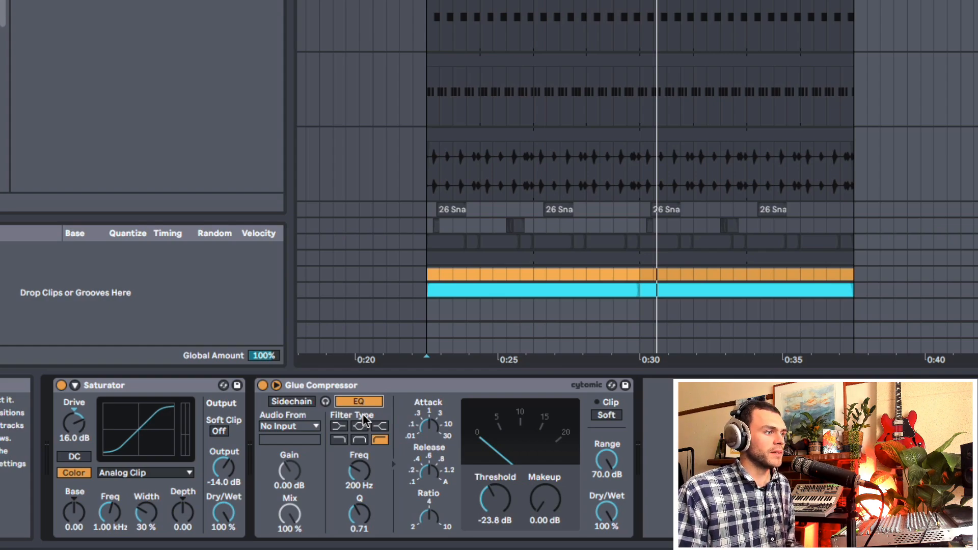
{"action": "left_click", "coordinate": [326, 402]}
{"action": "left_click_drag", "start_coordinate": [381, 473], "coordinate": [382, 461]}
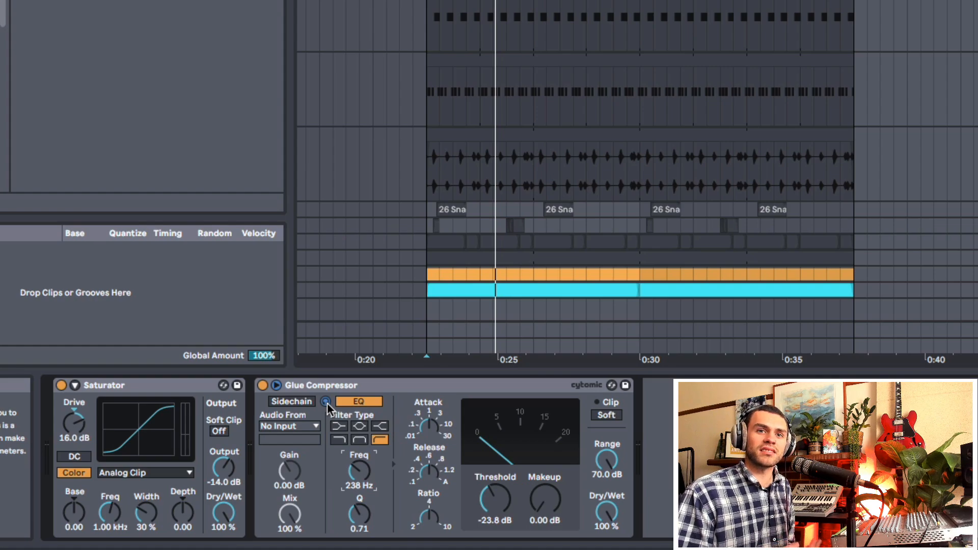
{"action": "mouse_move", "coordinate": [363, 475]}
{"action": "left_mouse_down"}
{"action": "mouse_move", "coordinate": [363, 489]}
{"action": "mouse_move", "coordinate": [362, 475]}
{"action": "left_mouse_up"}
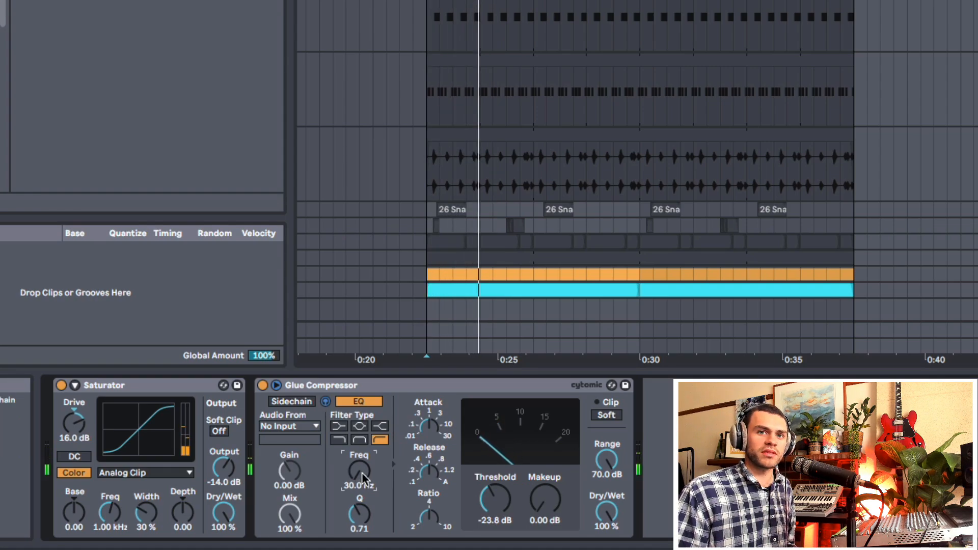
{"action": "mouse_move", "coordinate": [362, 474]}
{"action": "left_mouse_down"}
{"action": "mouse_move", "coordinate": [362, 458]}
{"action": "mouse_move", "coordinate": [359, 479]}
{"action": "left_mouse_up"}
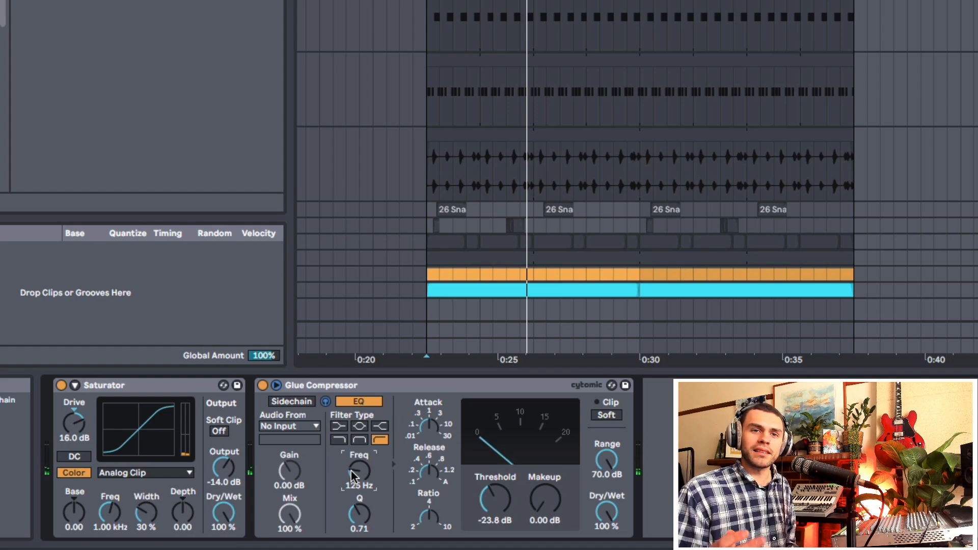
- Lower the Glue Compressor's threshold to -27.6 dB during playback and turn off sidechain listening
{"action": "key", "text": "space"}
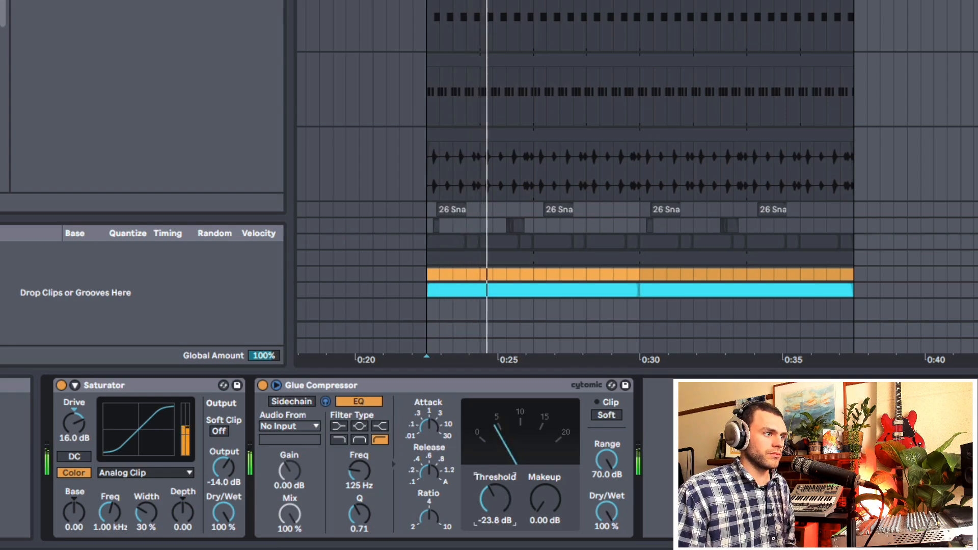
{"action": "left_click_drag", "start_coordinate": [502, 502], "coordinate": [502, 515]}
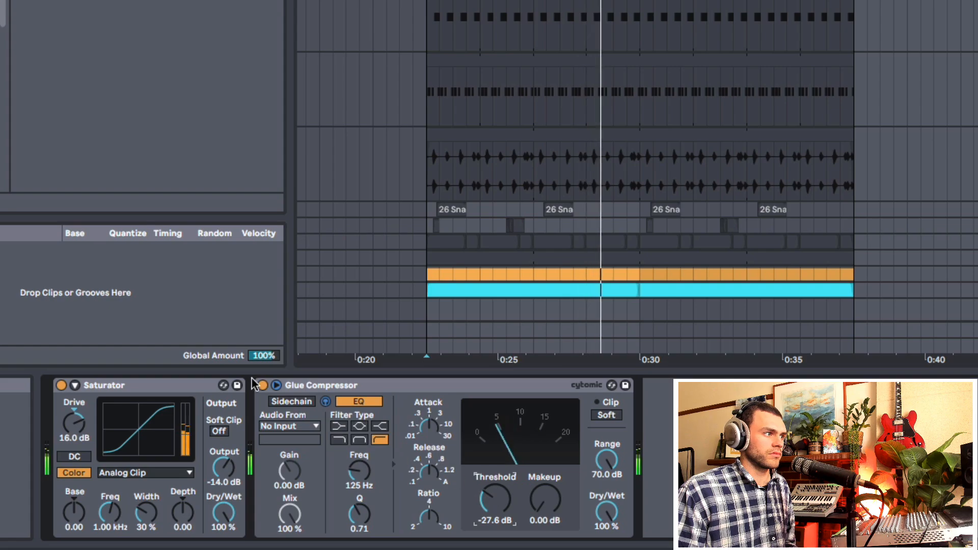
{"action": "key", "text": "space"}
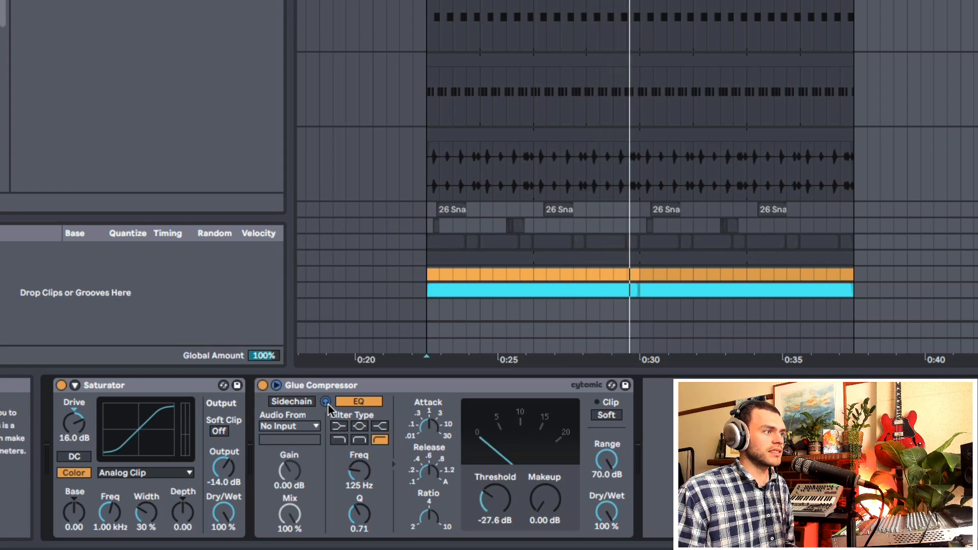
{"action": "left_click", "coordinate": [326, 402]}
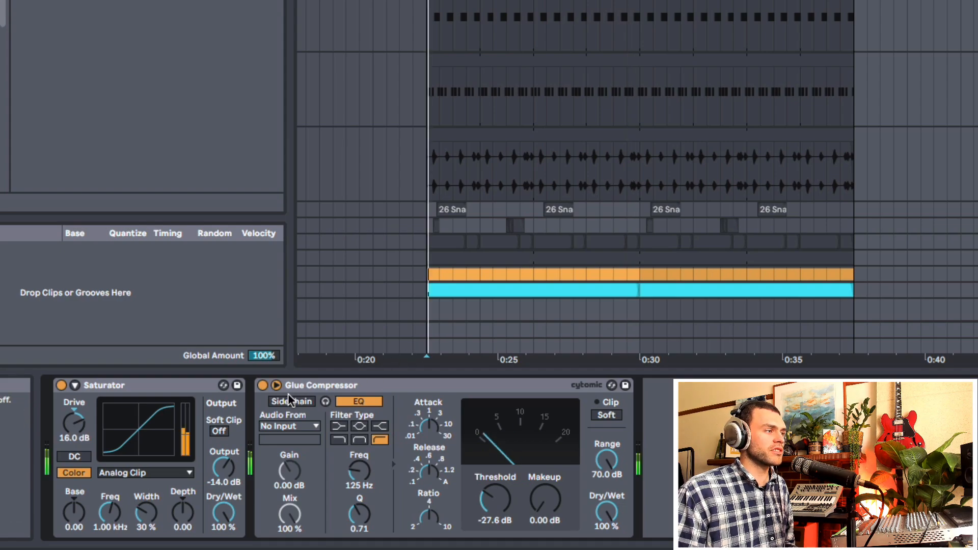
{"action": "key", "text": "space"}
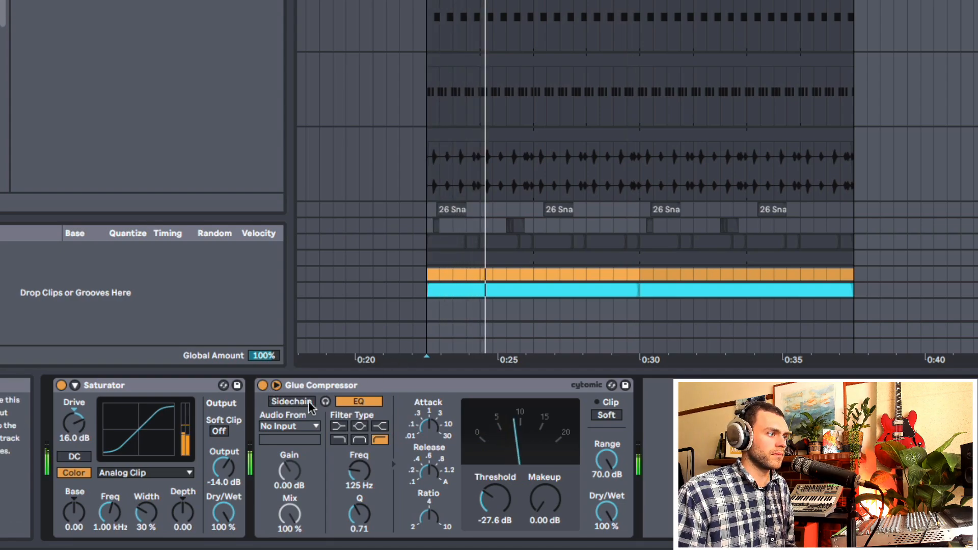
- Raise the Glue Compressor's makeup gain to 7.94 dB, refine it to 7.14 dB, and compare the groove with the device on and off
{"action": "left_click_drag", "start_coordinate": [529, 502], "coordinate": [530, 478]}
{"action": "left_click", "coordinate": [262, 386]}
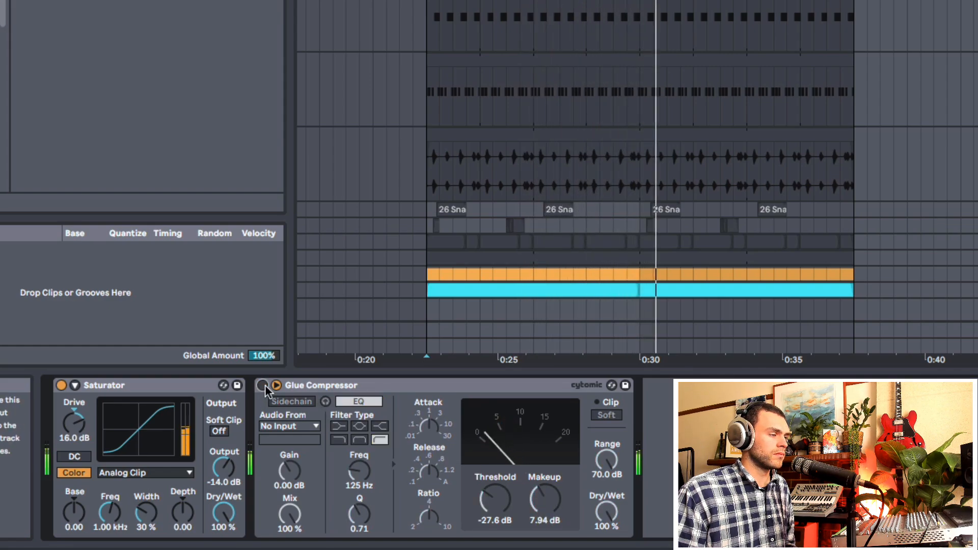
{"action": "left_click", "coordinate": [263, 386]}
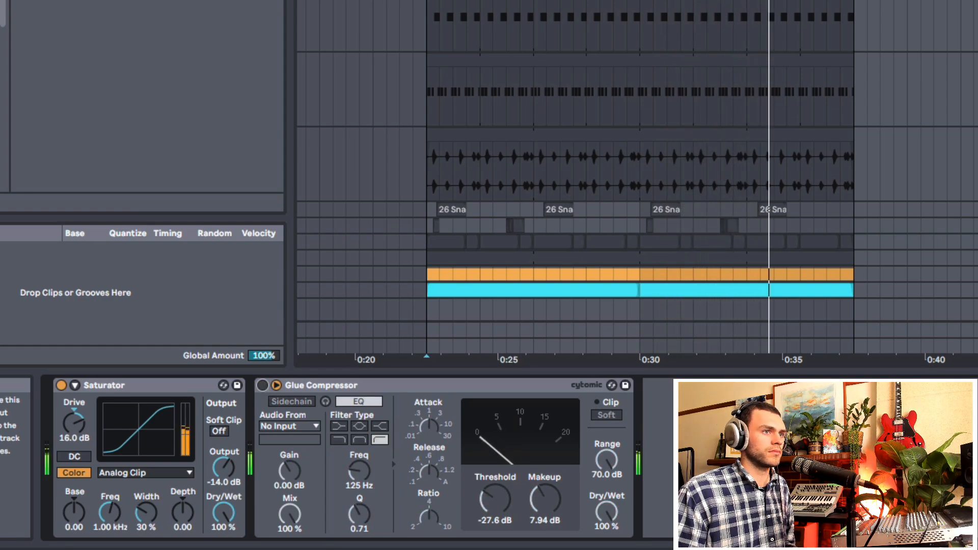
{"action": "left_click", "coordinate": [263, 385]}
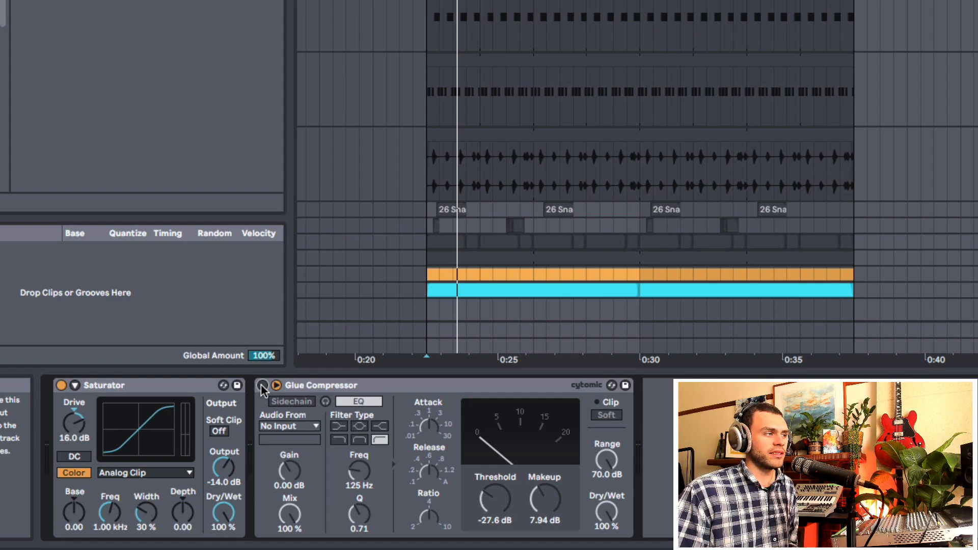
{"action": "left_click", "coordinate": [262, 385]}
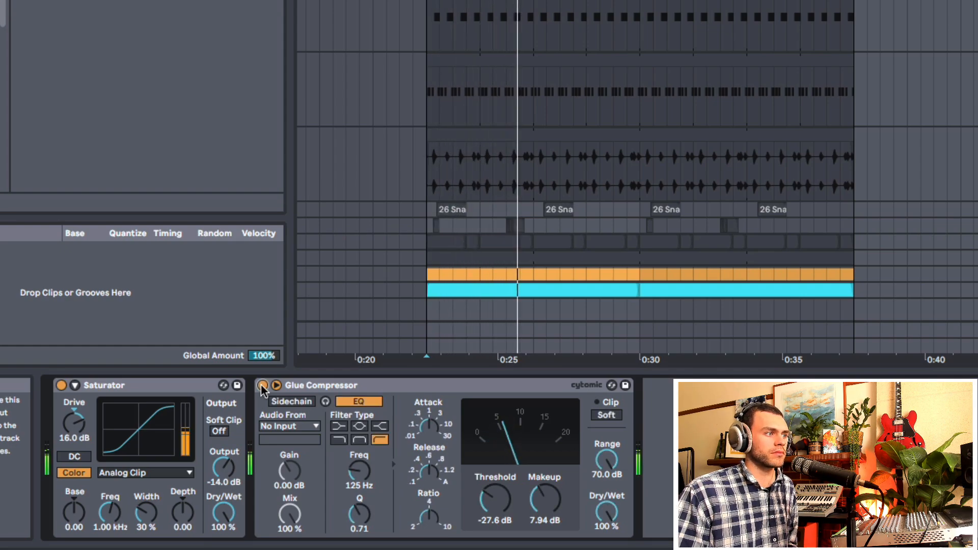
{"action": "left_click", "coordinate": [263, 386]}
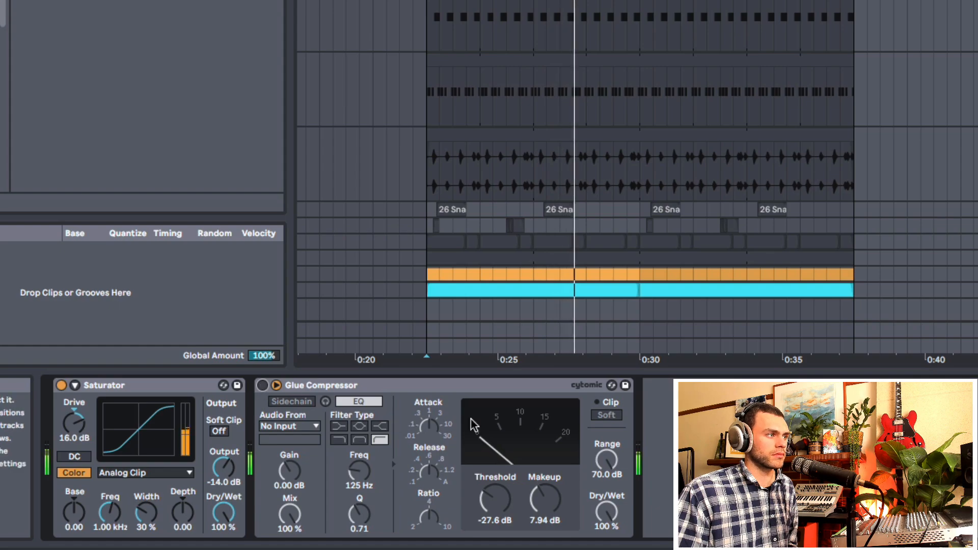
{"action": "left_click_drag", "start_coordinate": [548, 499], "coordinate": [548, 506]}
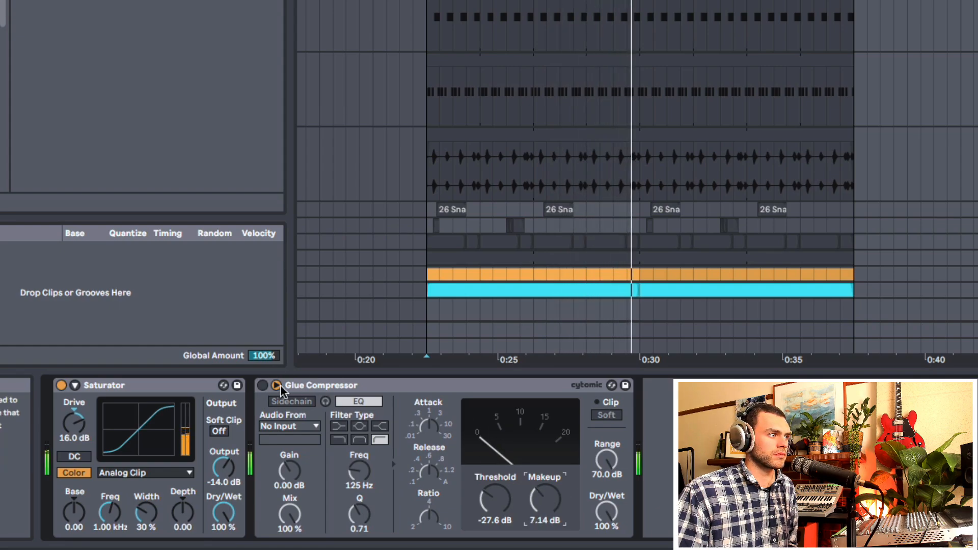
{"action": "left_click", "coordinate": [263, 385]}
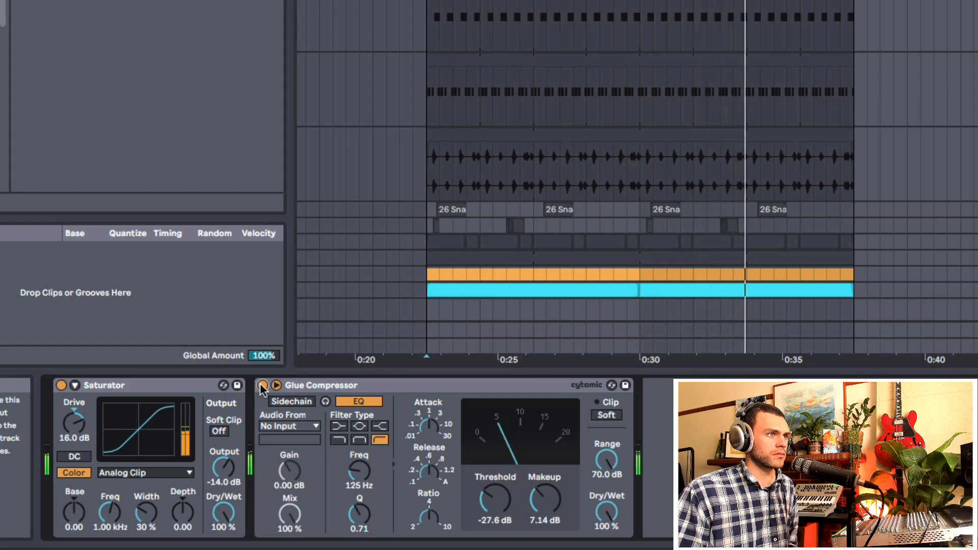
{"action": "left_click", "coordinate": [262, 386]}
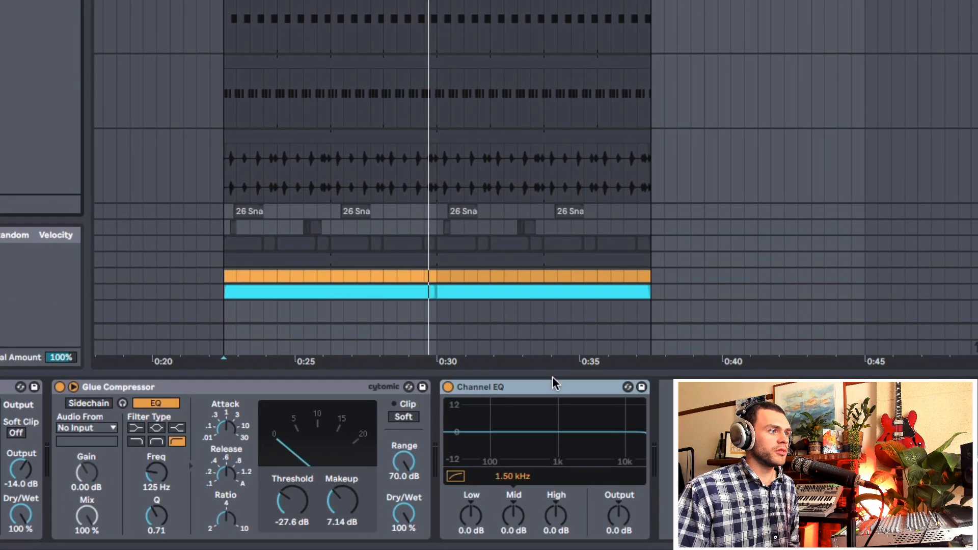
- Adjust the Low gain of the Channel EQ after the Glue Compressor by ear, ending at 3.6 dB
{"action": "left_click_drag", "start_coordinate": [475, 518], "coordinate": [475, 511]}
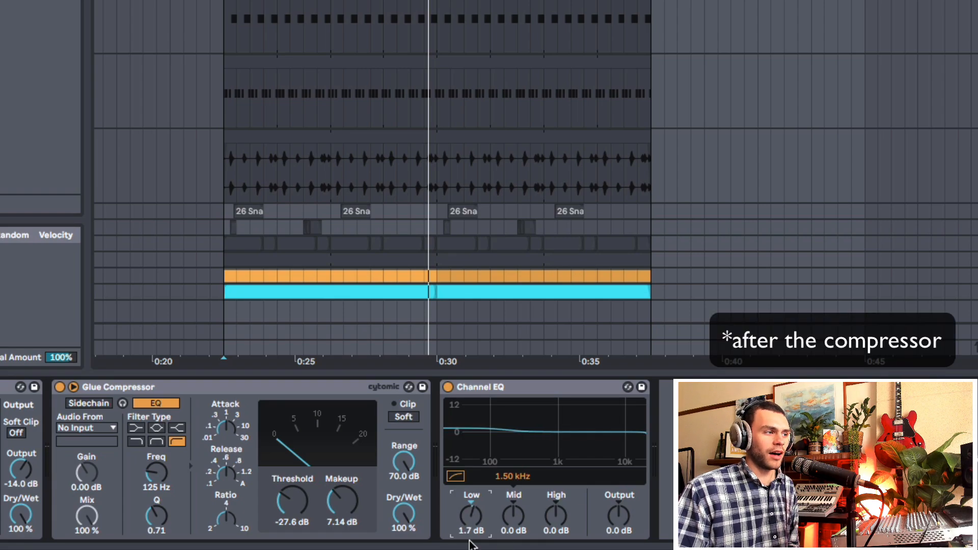
{"action": "left_click_drag", "start_coordinate": [471, 515], "coordinate": [470, 513]}
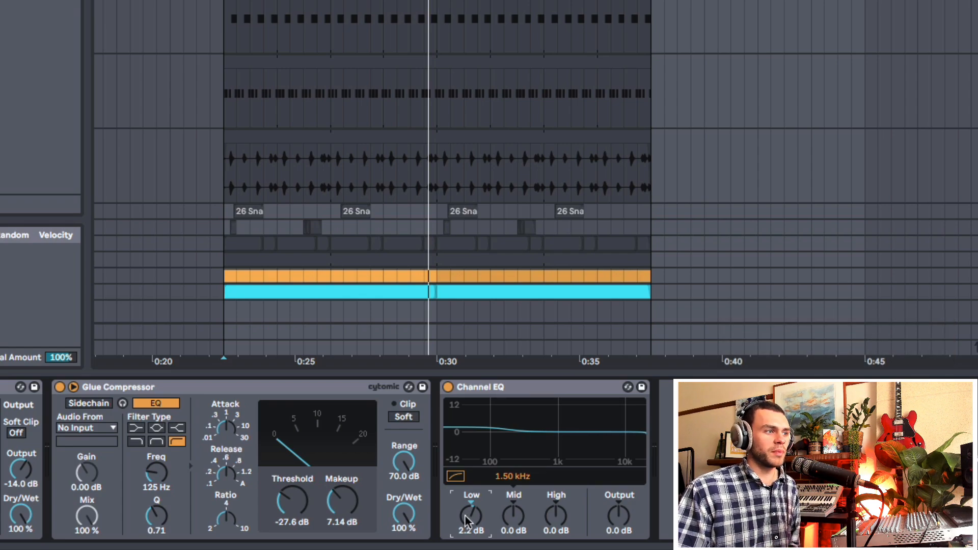
{"action": "key", "text": "space"}
{"action": "left_click_drag", "start_coordinate": [467, 520], "coordinate": [471, 522]}
{"action": "left_click", "coordinate": [495, 387]}
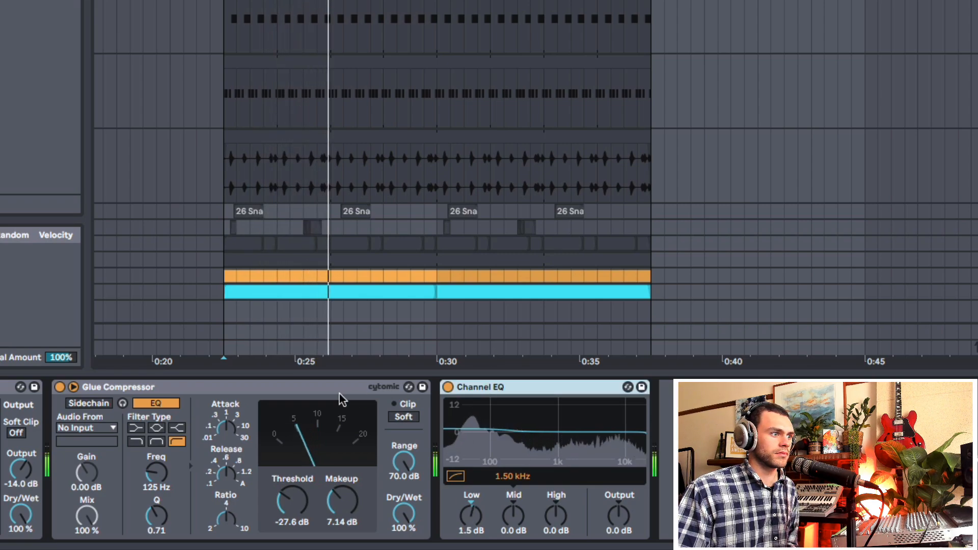
{"action": "left_click", "coordinate": [345, 387]}
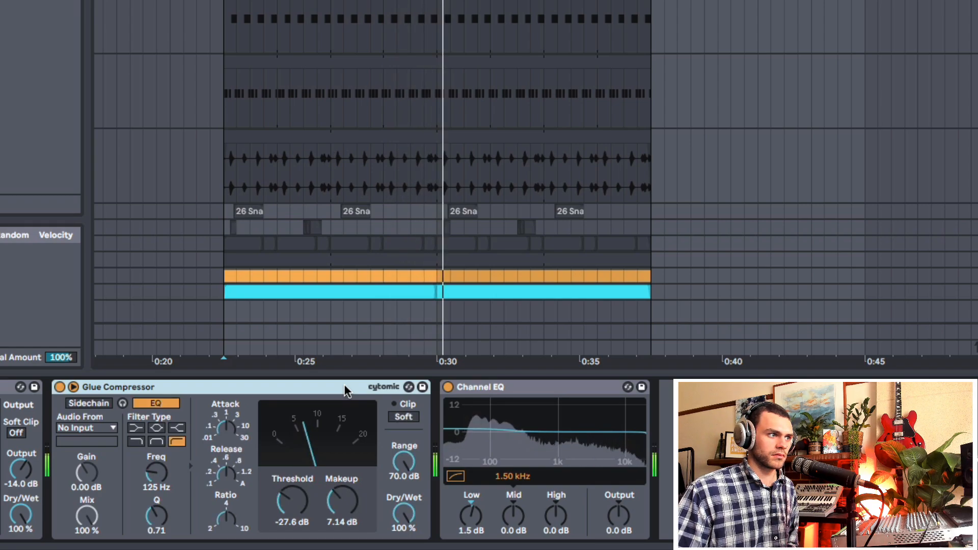
{"action": "left_click_drag", "start_coordinate": [470, 516], "coordinate": [470, 501]}
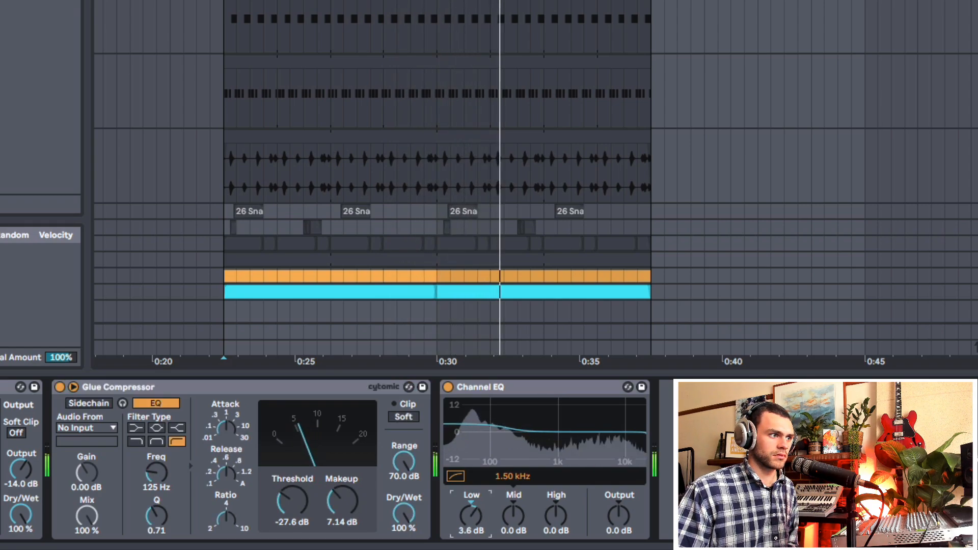
- Switch the Glue Compressor and Channel EQ off and back on together during playback to compare the groove
{"action": "left_click", "coordinate": [479, 389]}
{"action": "left_click", "coordinate": [358, 387], "text": "shift"}
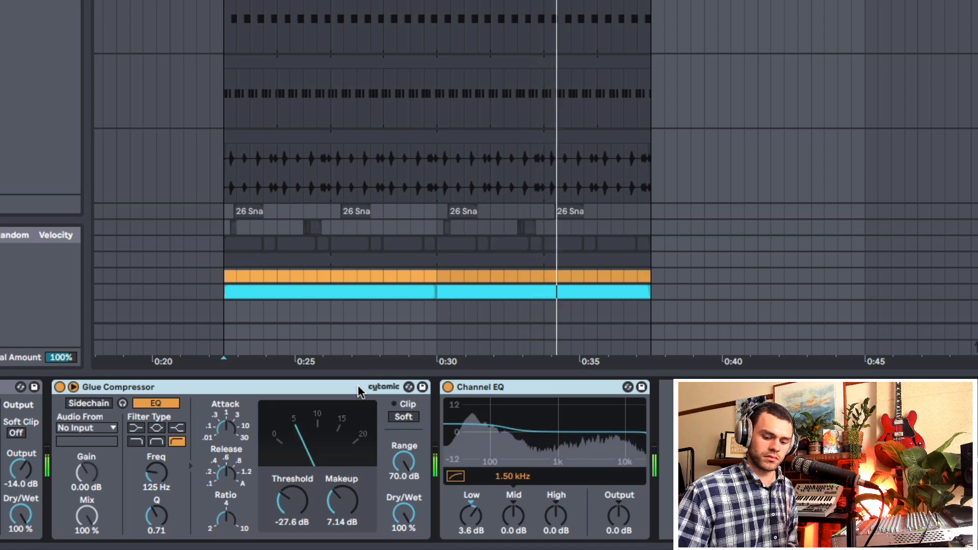
{"action": "key", "text": "ctrl+0"}
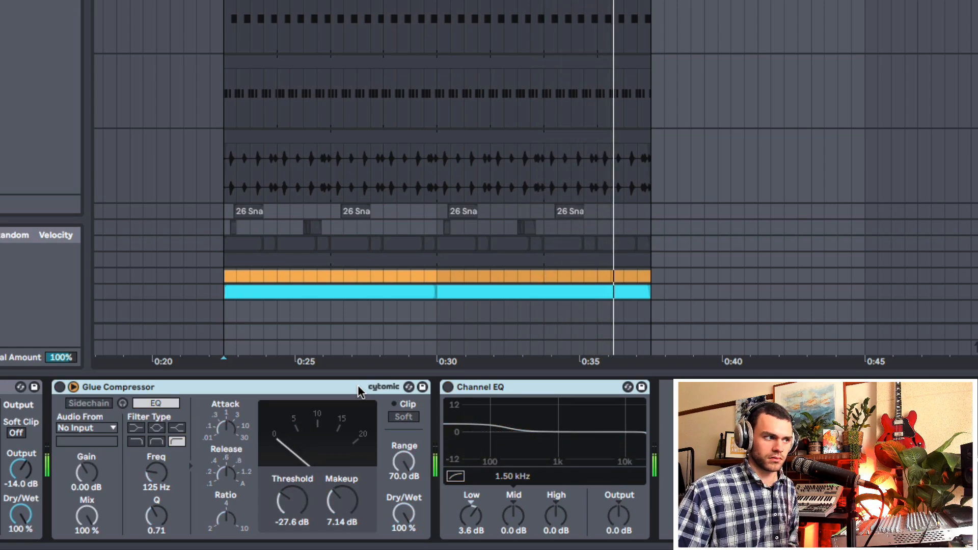
{"action": "key", "text": "ctrl+0"}
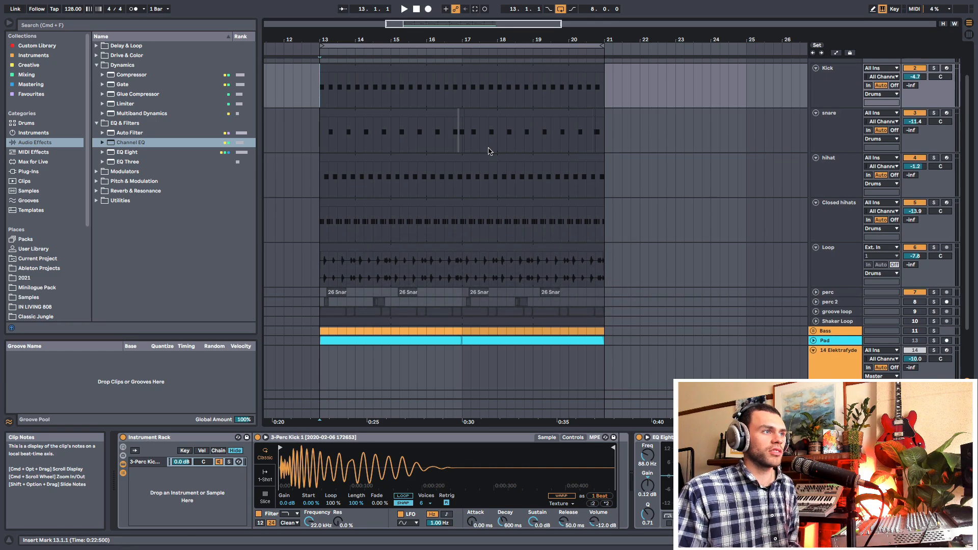
- Review the ValhallaVintageVerb settings on the A Reverb Plate return track and close the plug-in window
{"action": "scroll", "coordinate": [488, 152], "scroll_direction": "down", "scroll_amount": 3}
{"action": "left_click", "coordinate": [812, 307]}
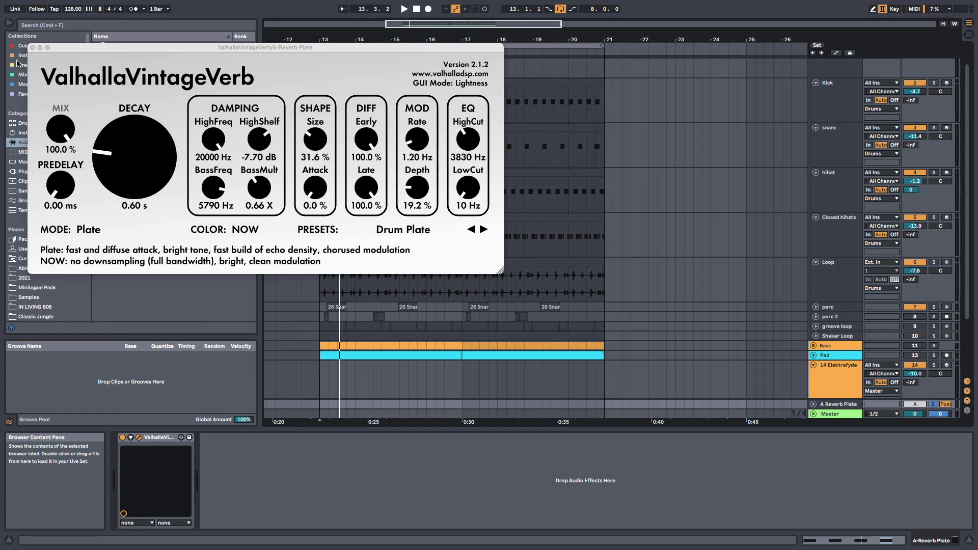
{"action": "left_click", "coordinate": [32, 47]}
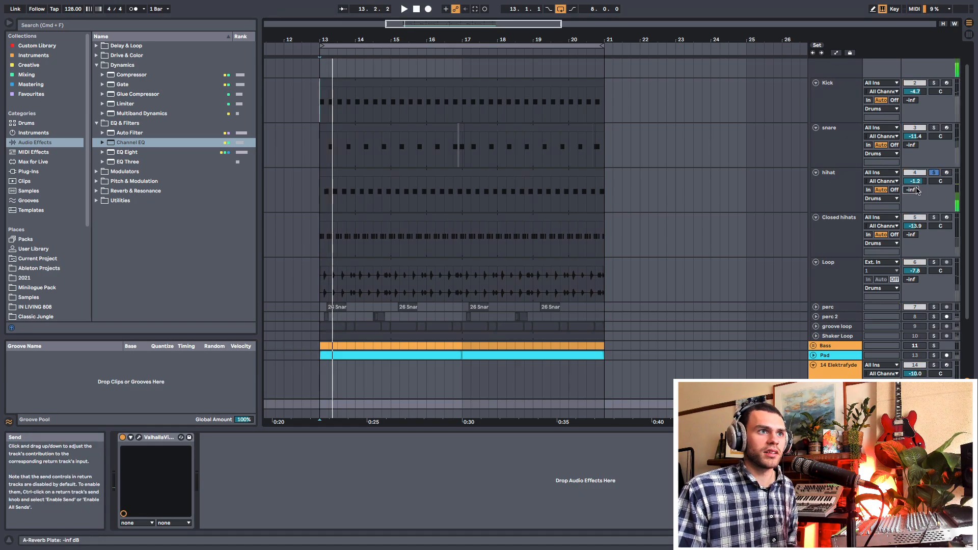
- Play the soloed hihat track, try its reverb send at 0 dB, and set it to -6.2 dB
{"action": "key", "text": "space"}
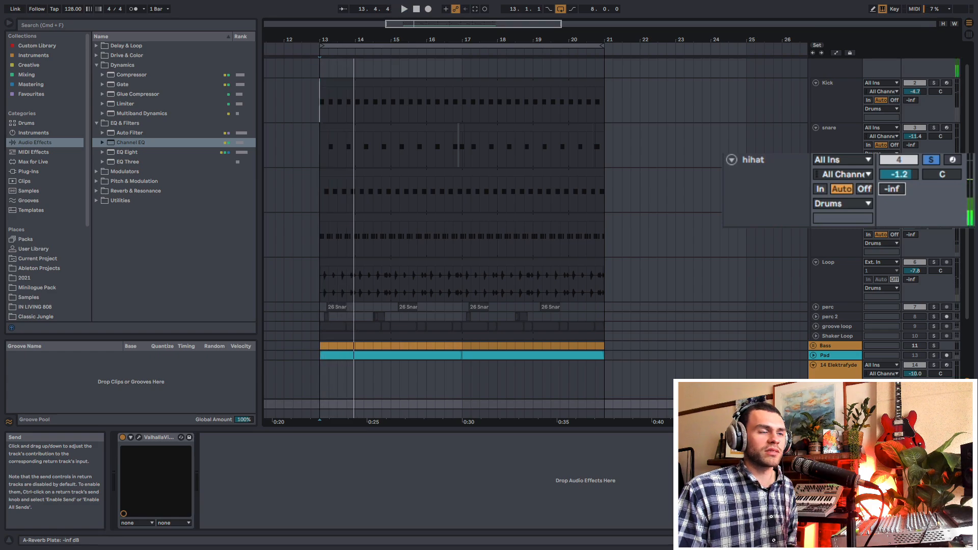
{"action": "key", "text": "space"}
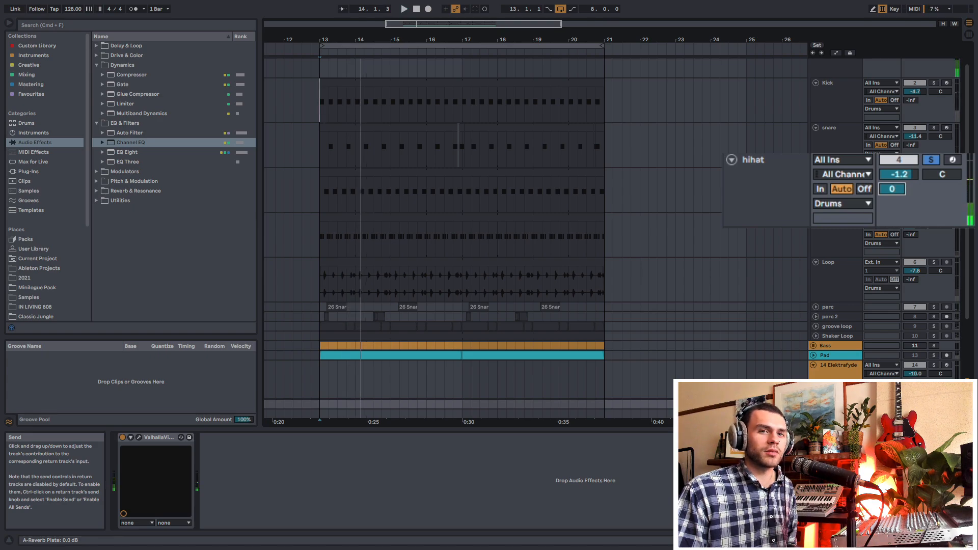
{"action": "key", "text": "space"}
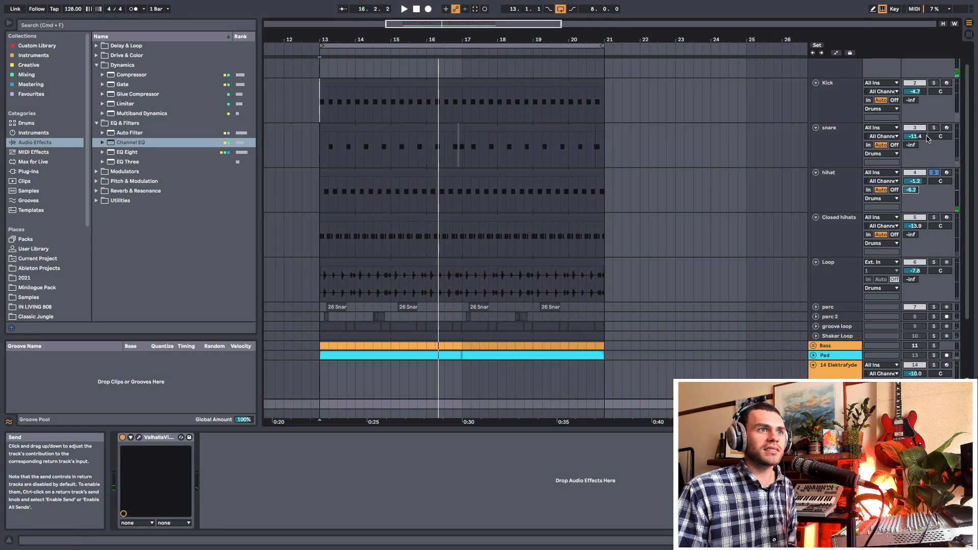
- Solo the Closed hihats and Loop tracks and set their reverb sends to -7.5 dB and -8.0 dB, with the snare's at -4.4 dB
{"action": "scroll", "coordinate": [925, 204], "scroll_direction": "down", "scroll_amount": 1}
{"action": "scroll", "coordinate": [923, 234], "scroll_direction": "up", "scroll_amount": 3}
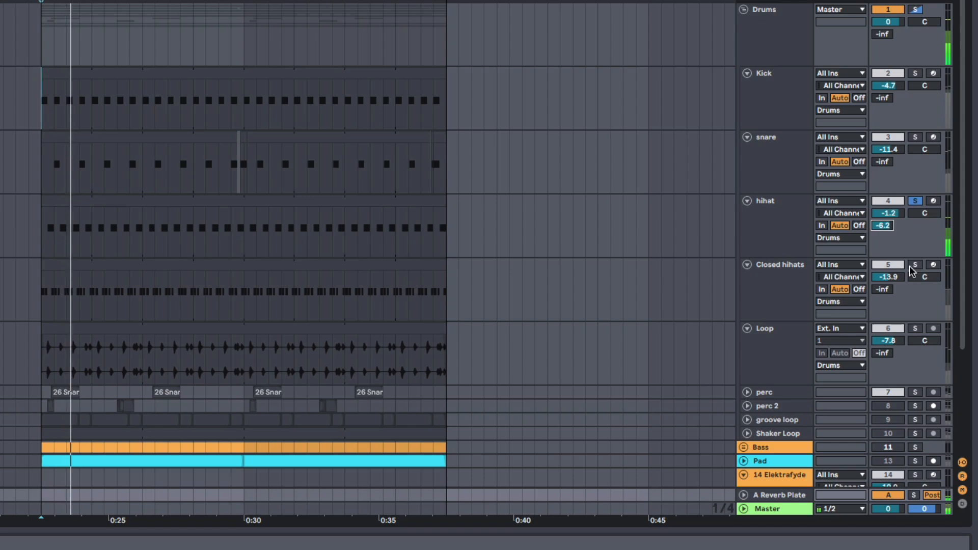
{"action": "left_click", "coordinate": [918, 262]}
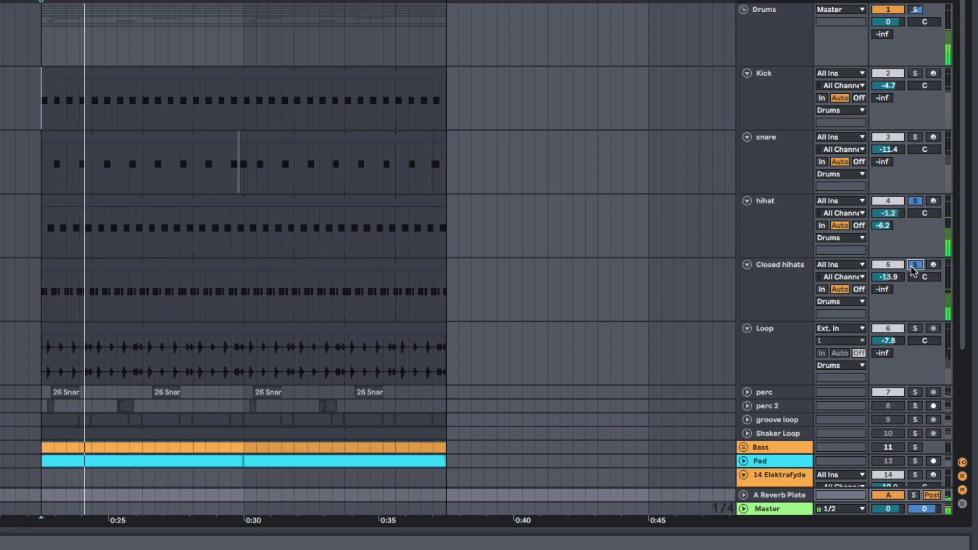
{"action": "scroll", "coordinate": [904, 270], "scroll_direction": "down", "scroll_amount": 1}
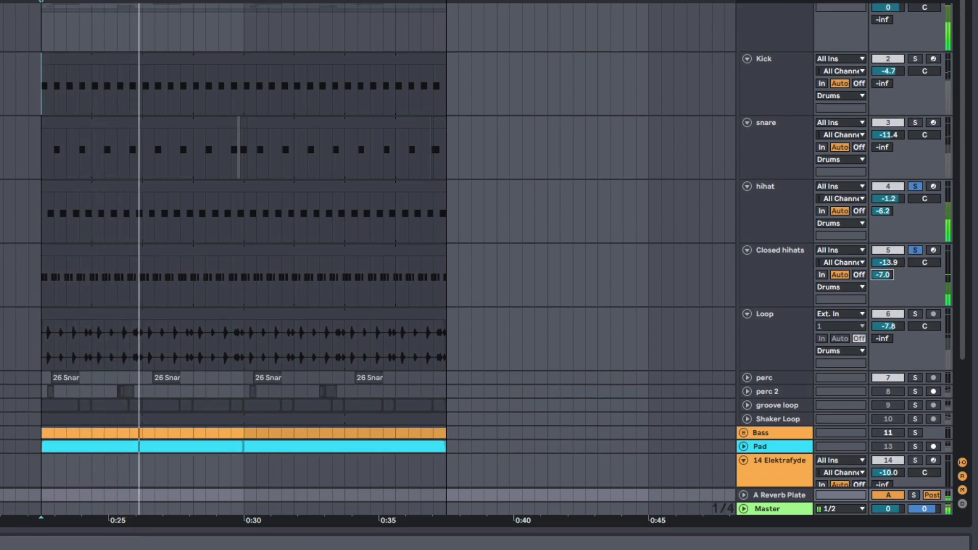
{"action": "left_click", "coordinate": [916, 315]}
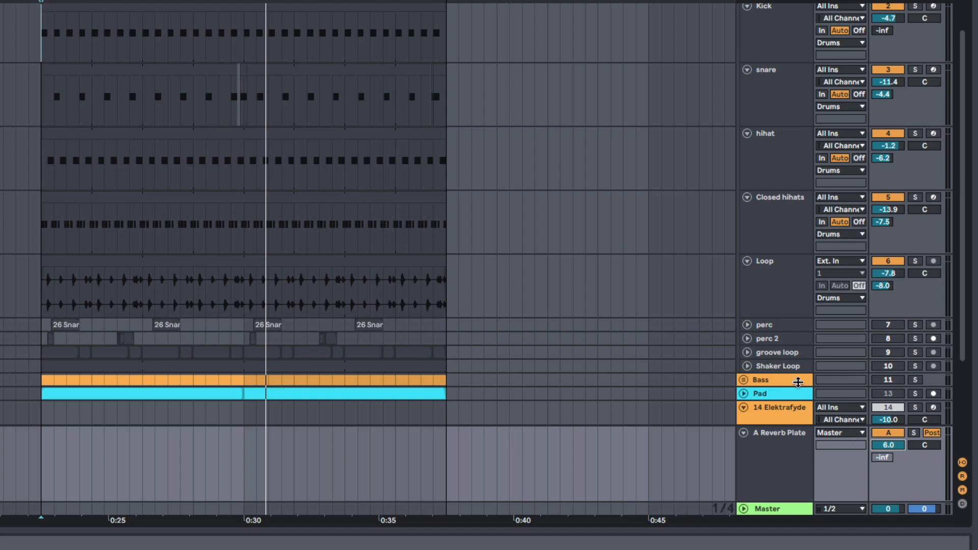
- Play the drums, compare them with the Reverb Plate return on and off, and lower the return's volume
{"action": "scroll", "coordinate": [834, 144], "scroll_direction": "up", "scroll_amount": 3}
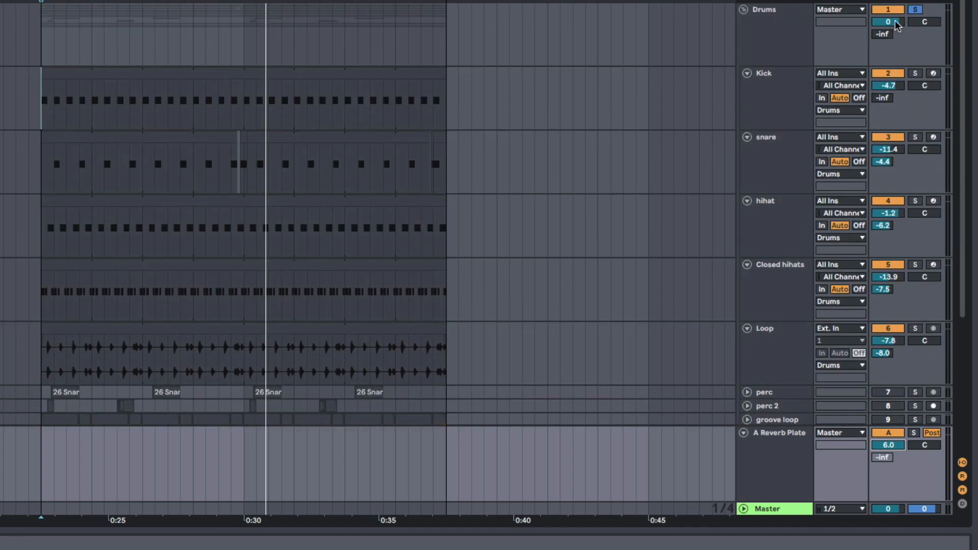
{"action": "key", "text": "space"}
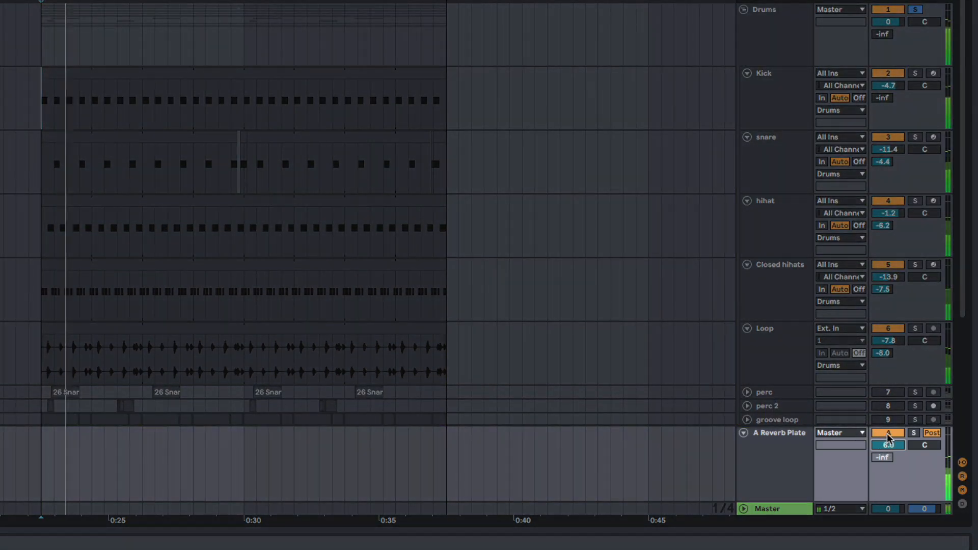
{"action": "left_click", "coordinate": [888, 433]}
{"action": "left_click", "coordinate": [888, 433]}
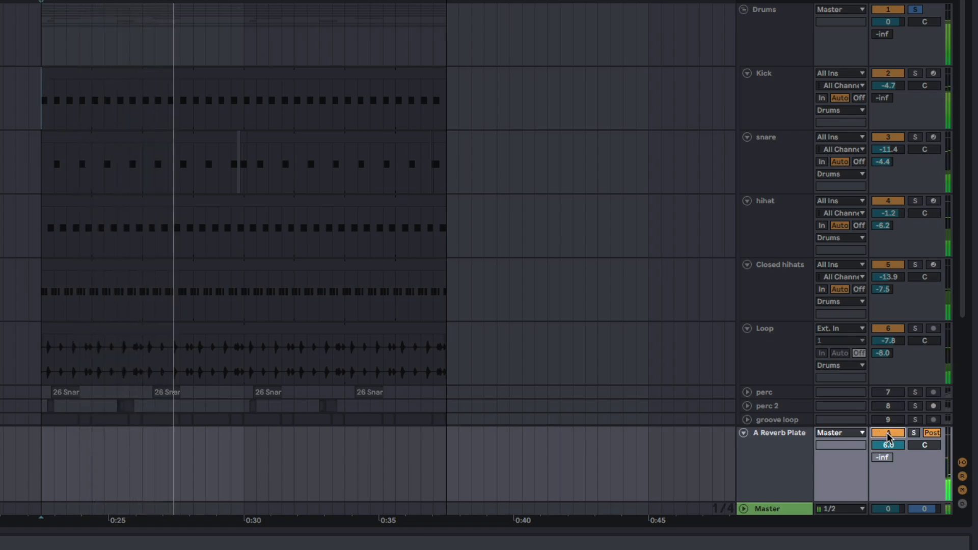
{"action": "left_click", "coordinate": [887, 433]}
{"action": "left_click", "coordinate": [887, 434]}
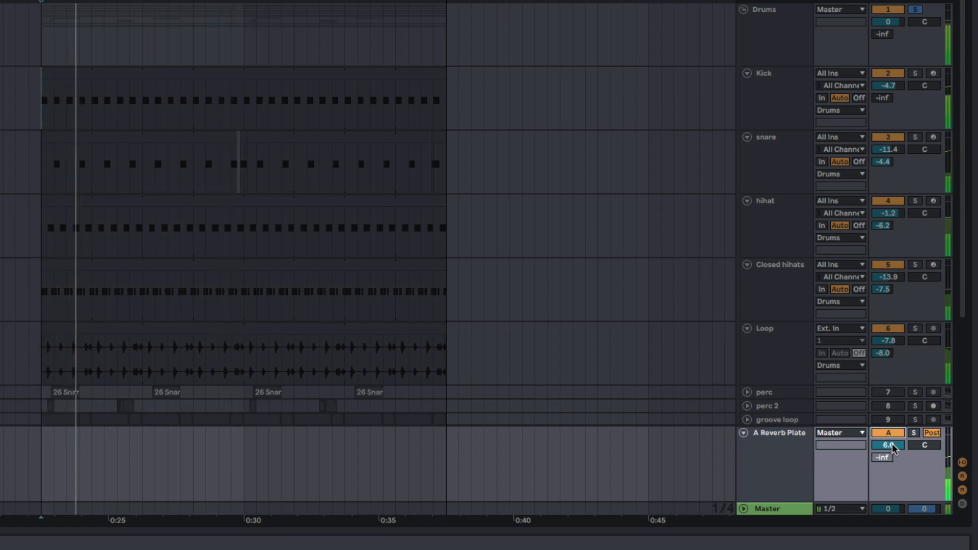
{"action": "left_click_drag", "start_coordinate": [891, 446], "coordinate": [892, 478]}
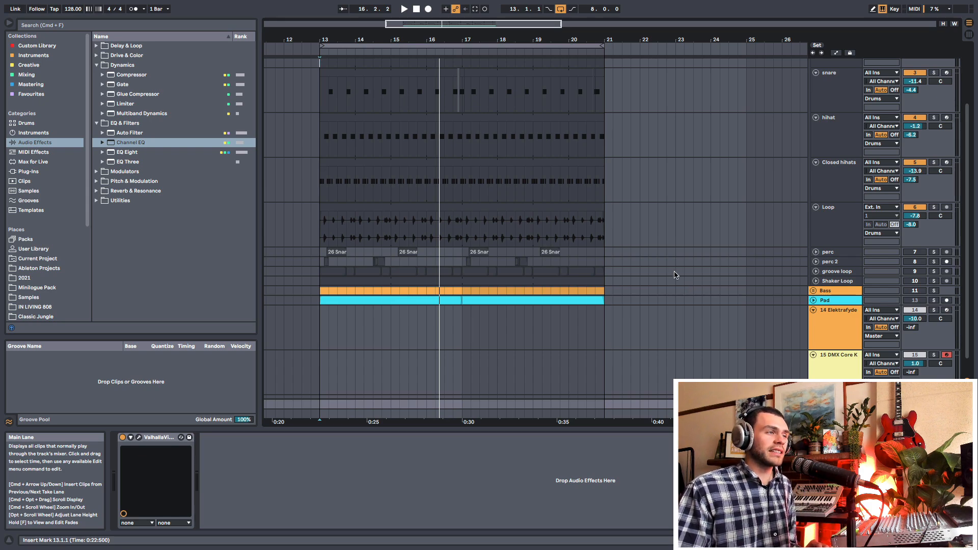
- Select the Drums group track and turn off its solo
{"action": "scroll", "coordinate": [675, 275], "scroll_direction": "up", "scroll_amount": 5}
{"action": "left_click", "coordinate": [834, 89]}
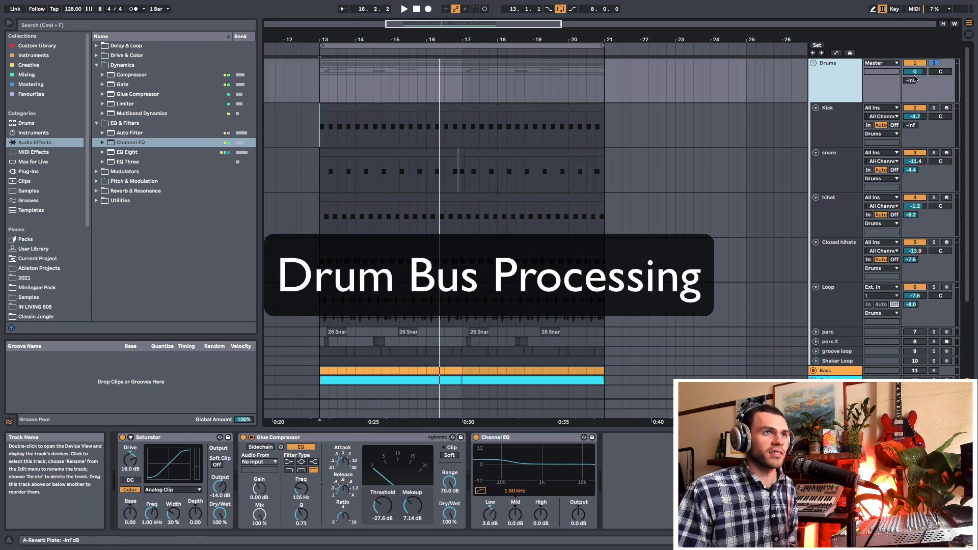
{"action": "left_click", "coordinate": [934, 64]}
{"action": "left_click", "coordinate": [823, 78]}
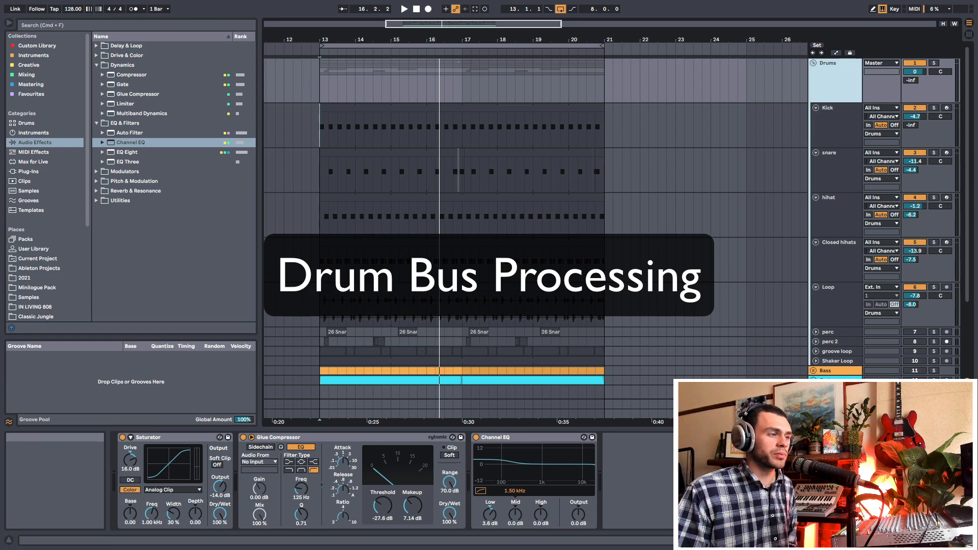
- Collapse the Drums group's Glue Compressor and Channel EQ devices and place the insert mark at 13.1.1
{"action": "double_click", "coordinate": [408, 438]}
{"action": "left_click", "coordinate": [320, 441]}
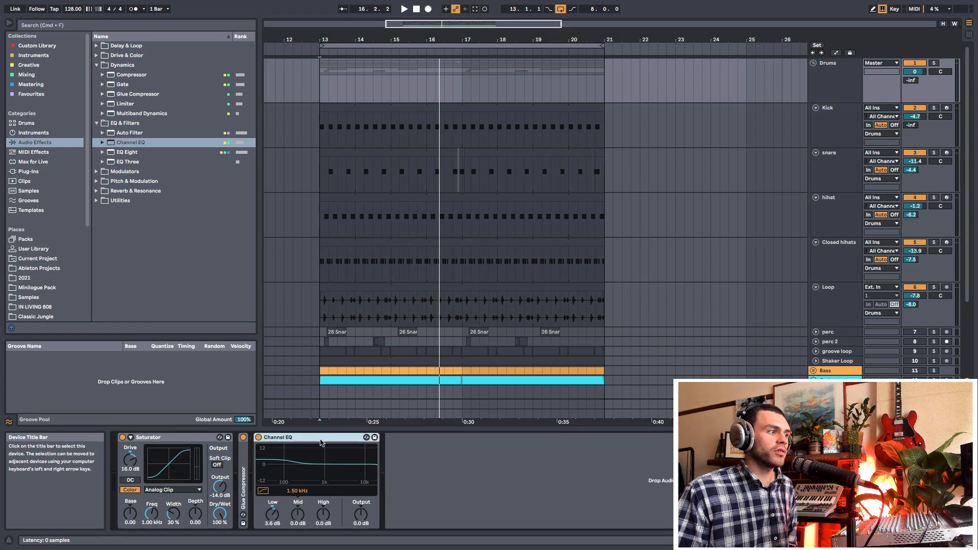
{"action": "double_click", "coordinate": [321, 441]}
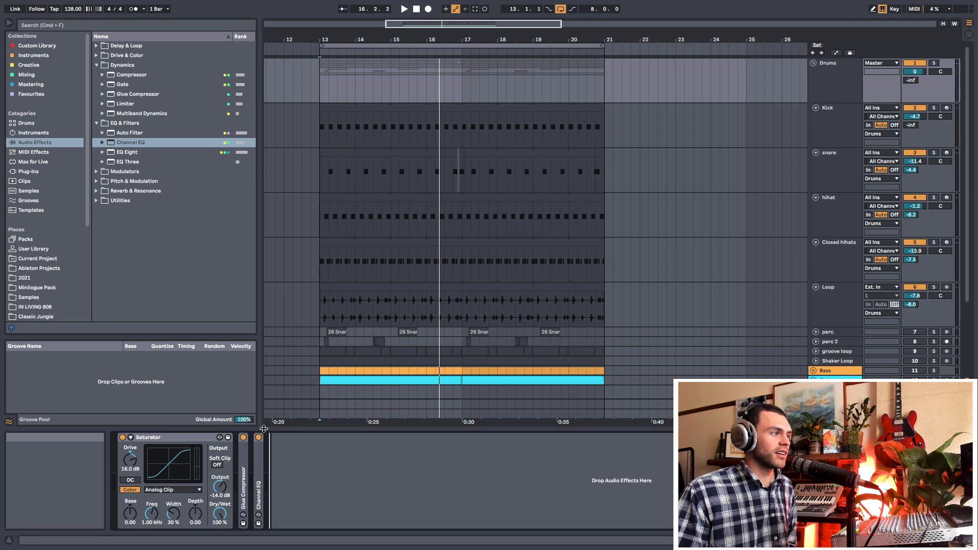
{"action": "left_click", "coordinate": [183, 437]}
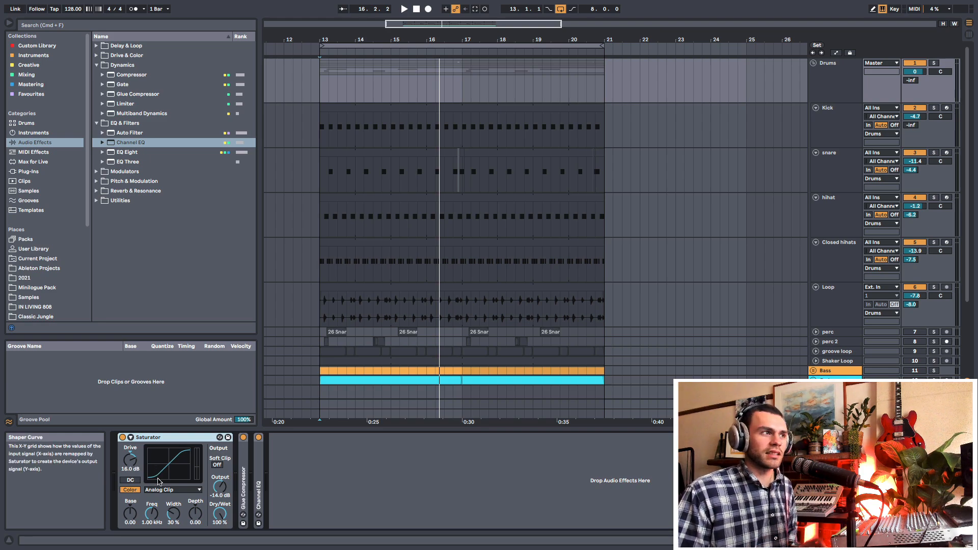
{"action": "left_click", "coordinate": [310, 373]}
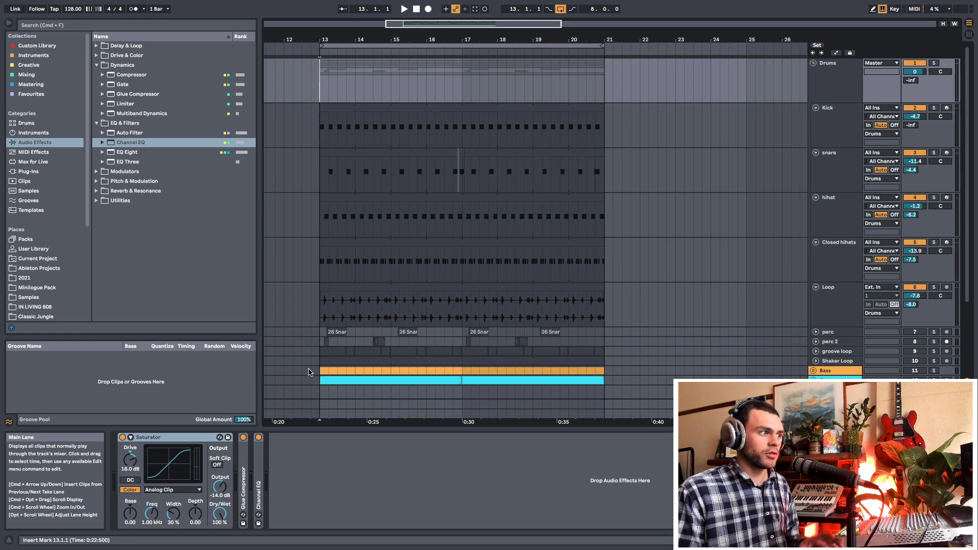
{"action": "scroll", "coordinate": [311, 387], "scroll_direction": "left", "scroll_amount": 3}
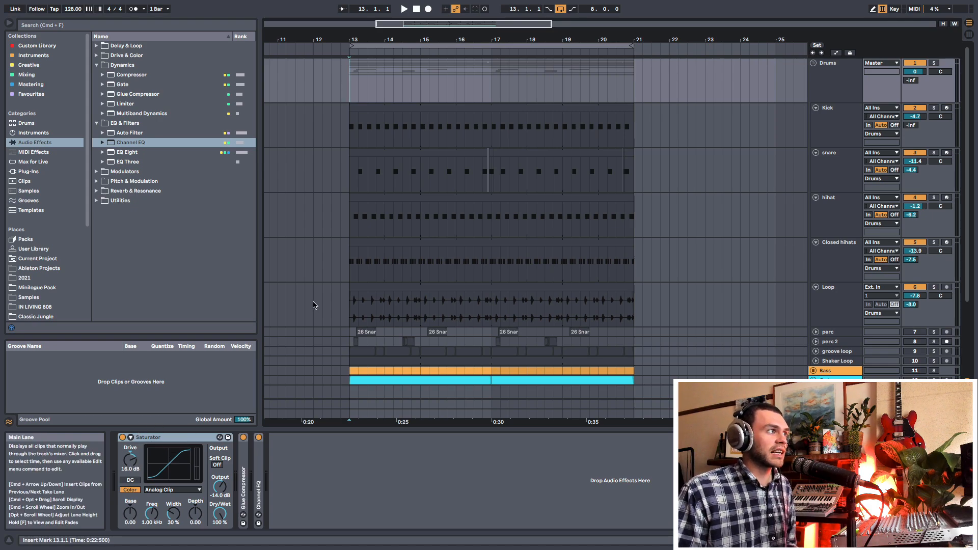
- Add the Soundtoys Radiator plug-in after the Channel EQ on the Drums group and try it during playback
{"action": "left_click", "coordinate": [29, 171]}
{"action": "scroll", "coordinate": [161, 246], "scroll_direction": "down", "scroll_amount": 8}
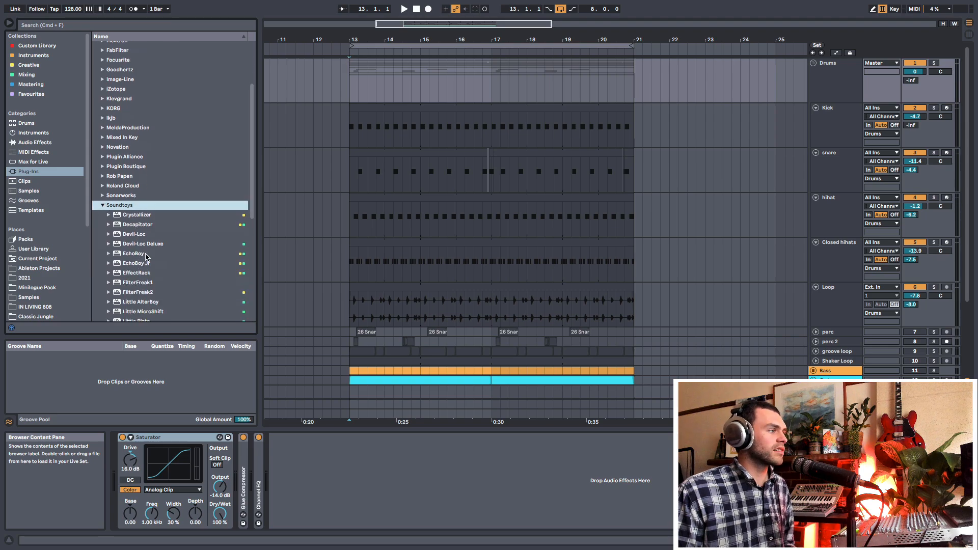
{"action": "scroll", "coordinate": [161, 247], "scroll_direction": "down", "scroll_amount": 3}
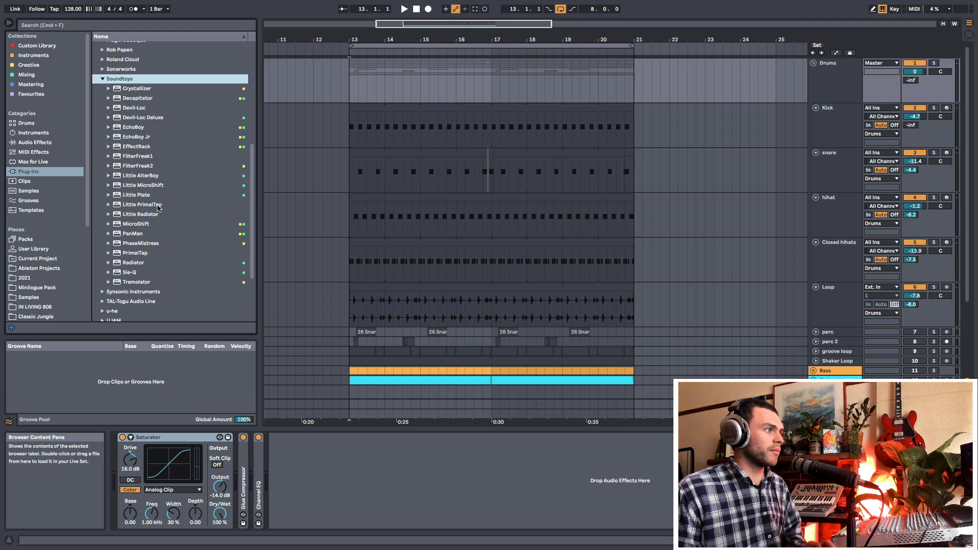
{"action": "double_click", "coordinate": [133, 263]}
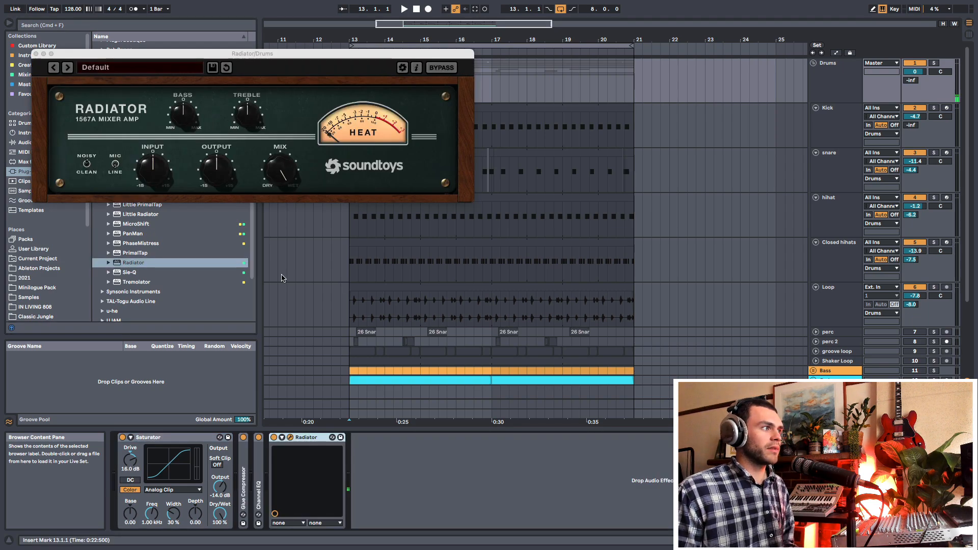
{"action": "left_click_drag", "start_coordinate": [240, 53], "coordinate": [411, 100]}
{"action": "key", "text": "space"}
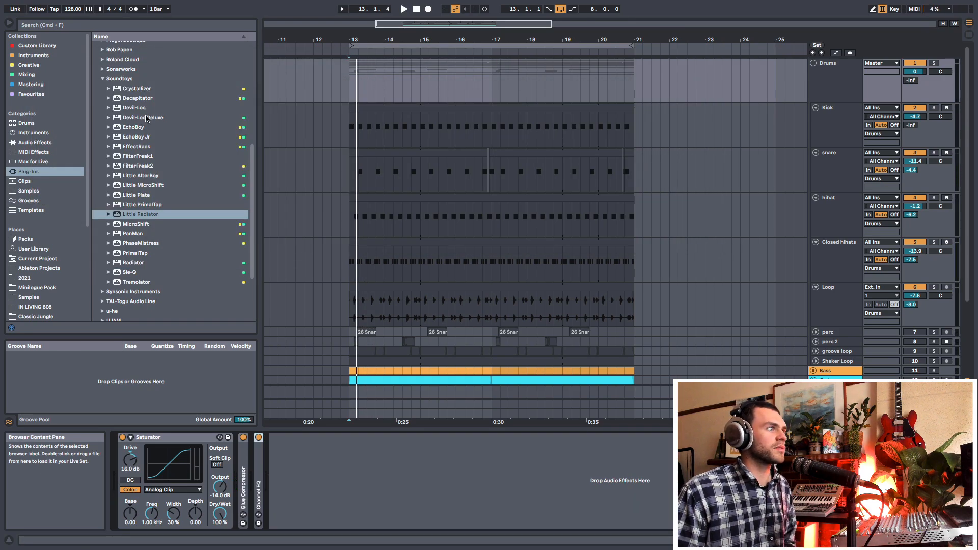
- Add Soundtoys Devil-Loc Deluxe after the Channel EQ on the Drums group, lower its Mix amount, and audition the groove
{"action": "left_click", "coordinate": [146, 118]}
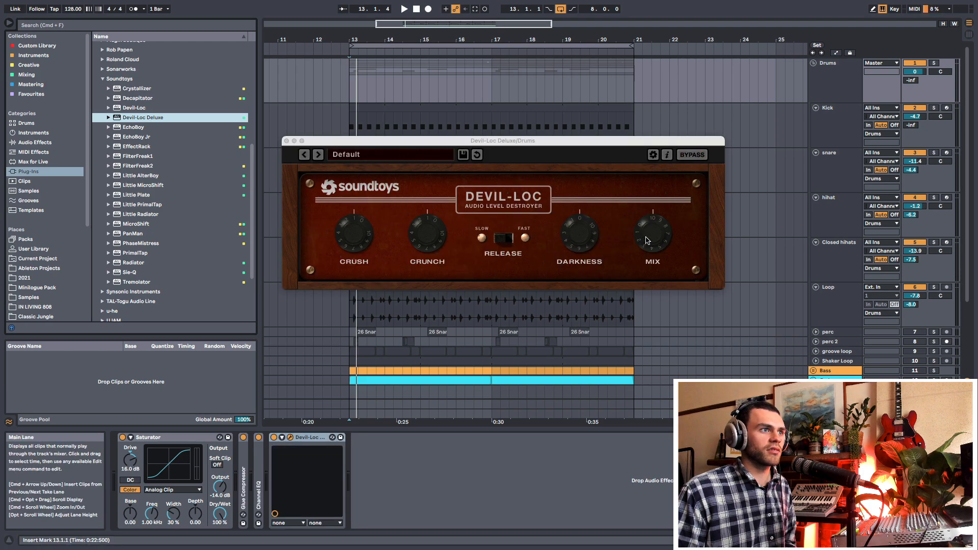
{"action": "left_click_drag", "start_coordinate": [646, 240], "coordinate": [656, 292]}
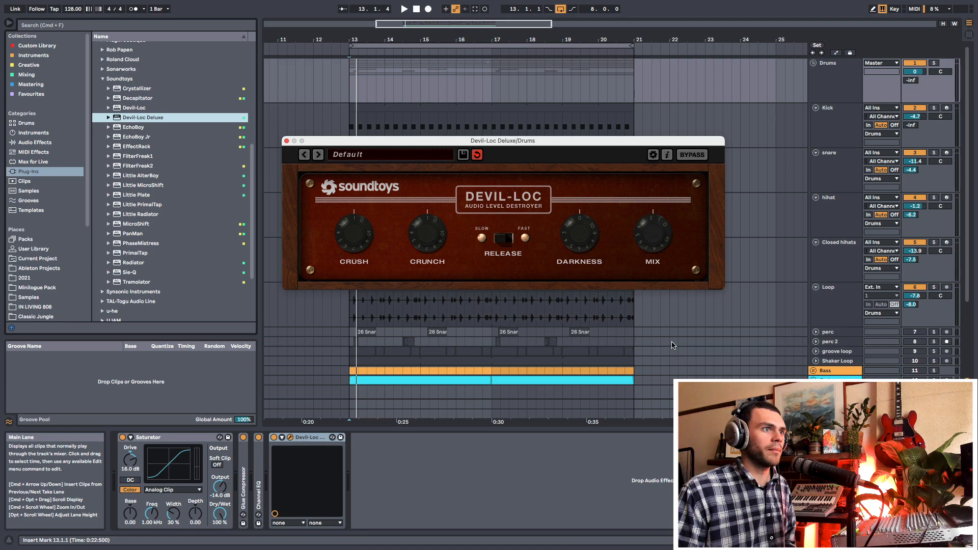
{"action": "key", "text": "space"}
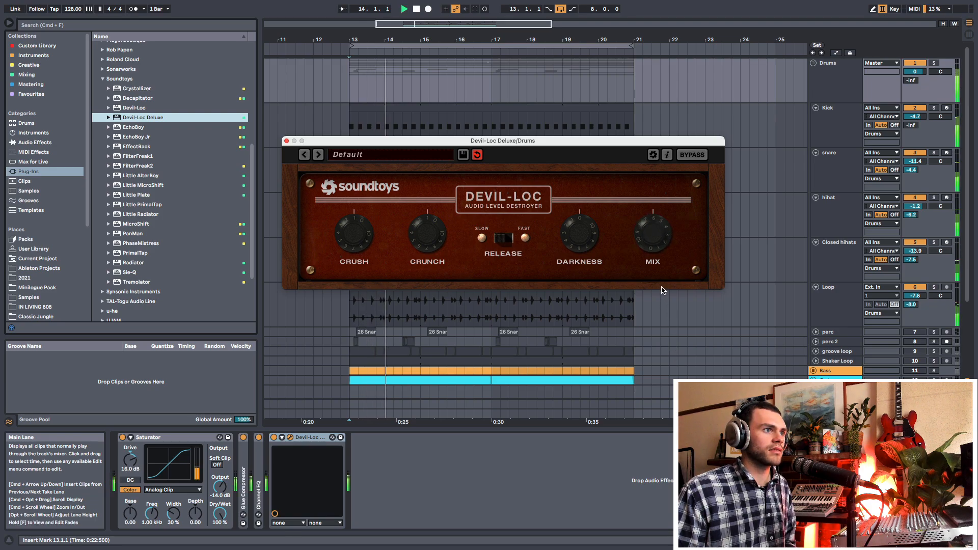
{"action": "key", "text": "space"}
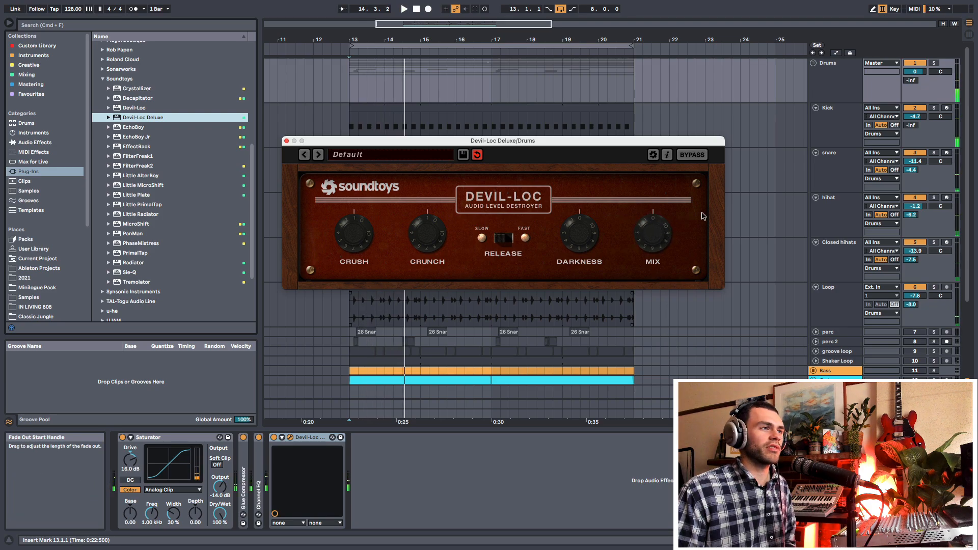
- Close the Devil-Loc Deluxe window, then switch off and collapse the device
{"action": "left_click", "coordinate": [286, 141]}
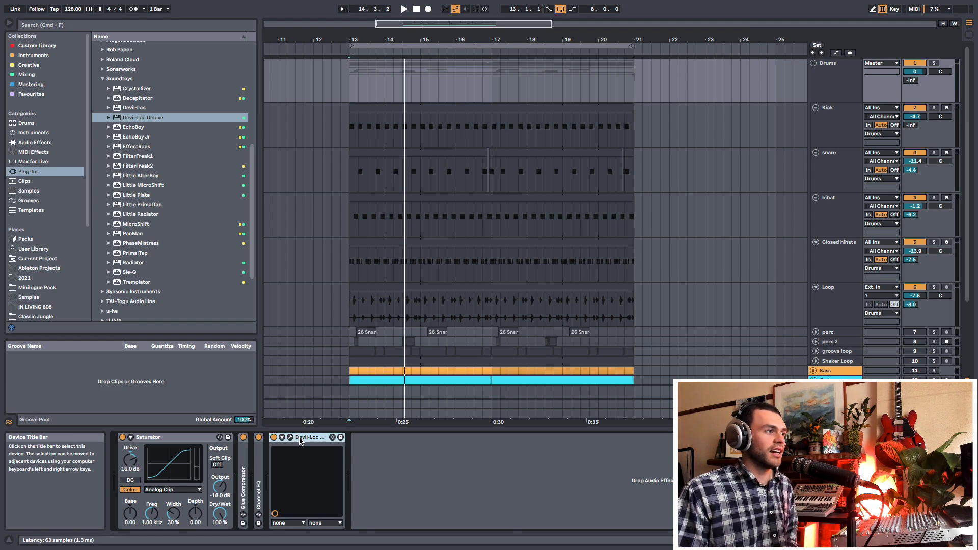
{"action": "double_click", "coordinate": [300, 442]}
- Search the audio effects for "EQ" and add EQ Eight after Devil-Loc Deluxe on the Drums group
{"action": "left_click", "coordinate": [104, 80]}
{"action": "scroll", "coordinate": [117, 123], "scroll_direction": "up", "scroll_amount": 4}
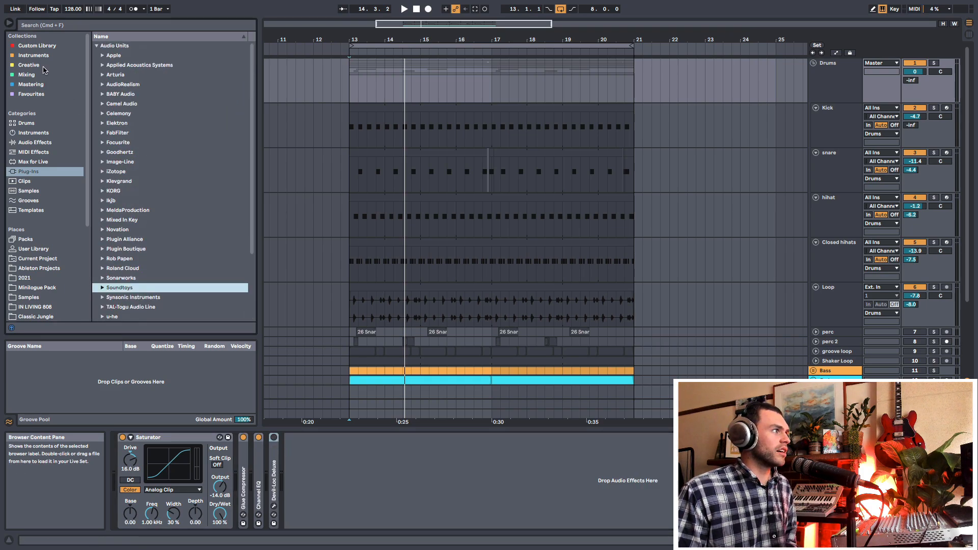
{"action": "left_click", "coordinate": [43, 67]}
{"action": "left_click", "coordinate": [42, 59]}
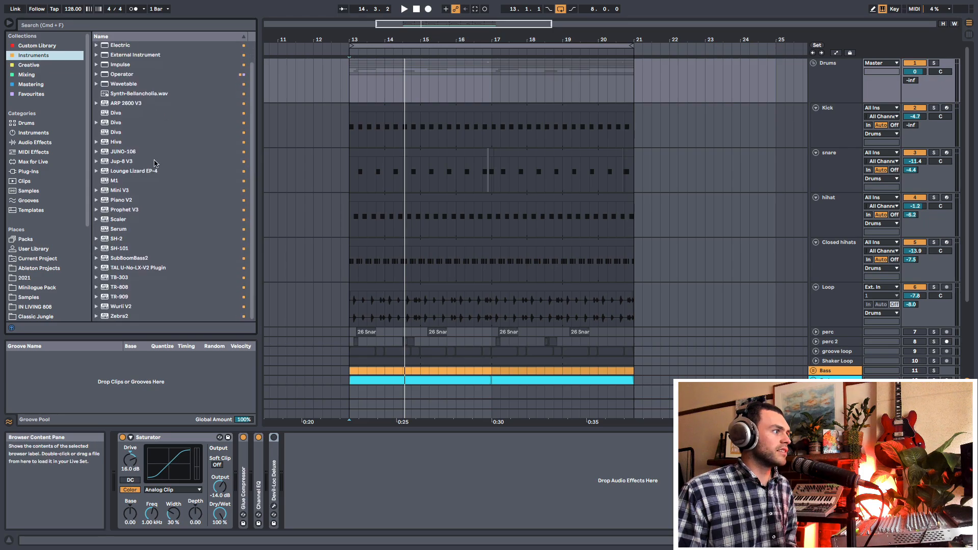
{"action": "left_click", "coordinate": [122, 26]}
{"action": "type", "text": "eq"}
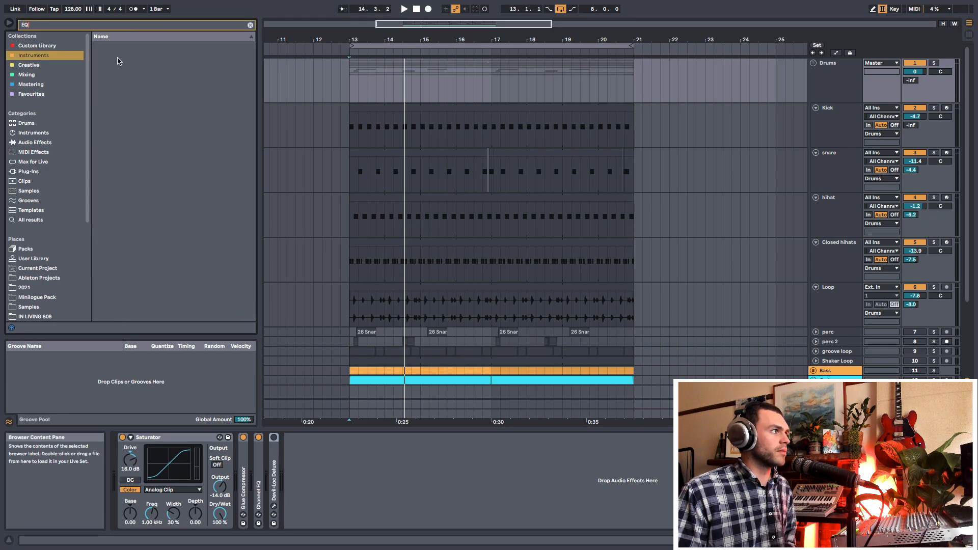
{"action": "left_click", "coordinate": [37, 142]}
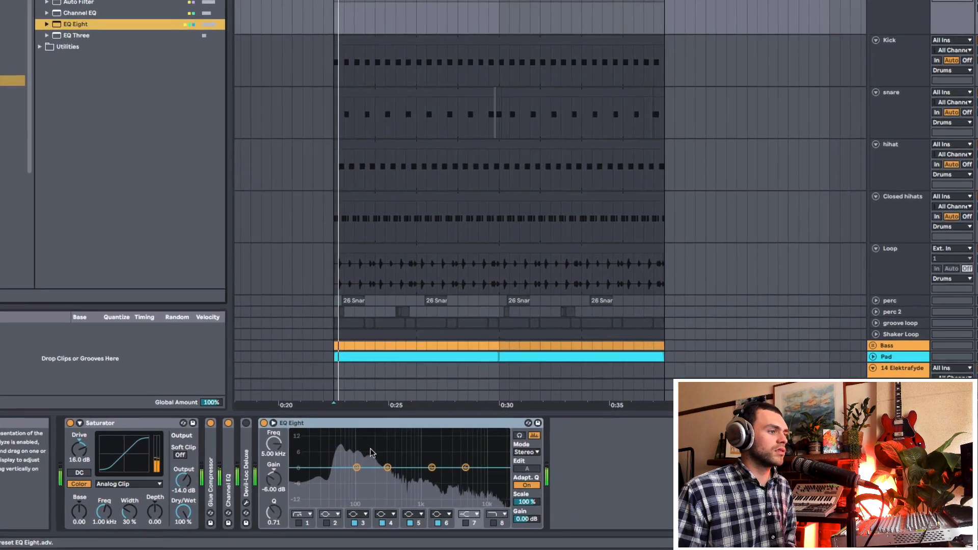
- Shape a narrow EQ Eight cut of -7.56 dB at 527 Hz with a Q of 2.78 during playback, then stop
{"action": "left_click_drag", "start_coordinate": [466, 468], "coordinate": [395, 478]}
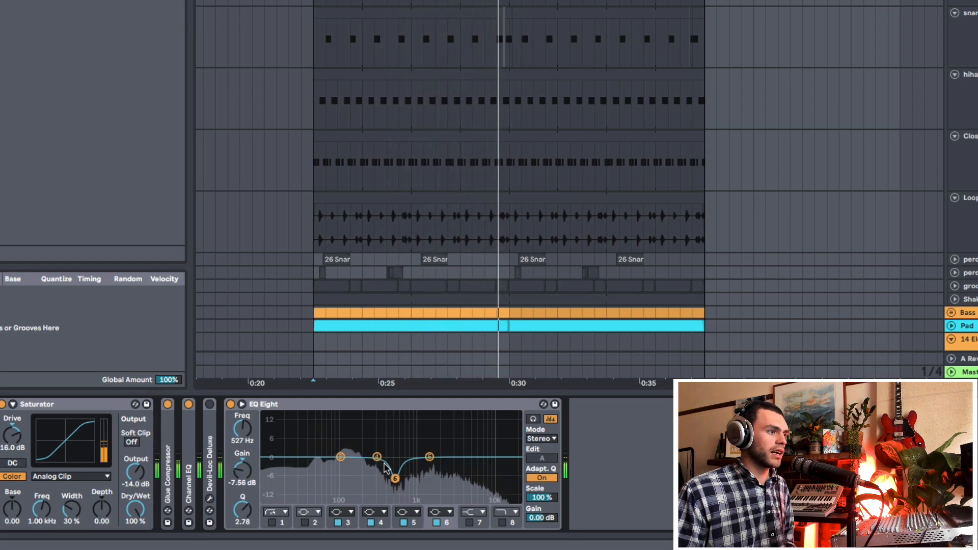
{"action": "key", "text": "space"}
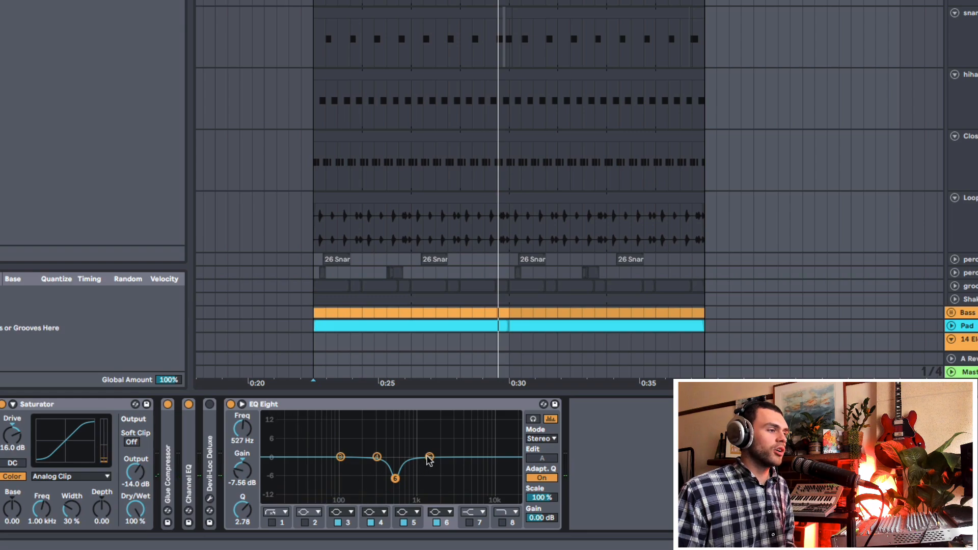
- Switch EQ Eight to M/S mode, edit the side channel, and boost band 6 by 4.59 dB at 3.83 kHz while auditioning
{"action": "left_click", "coordinate": [543, 439]}
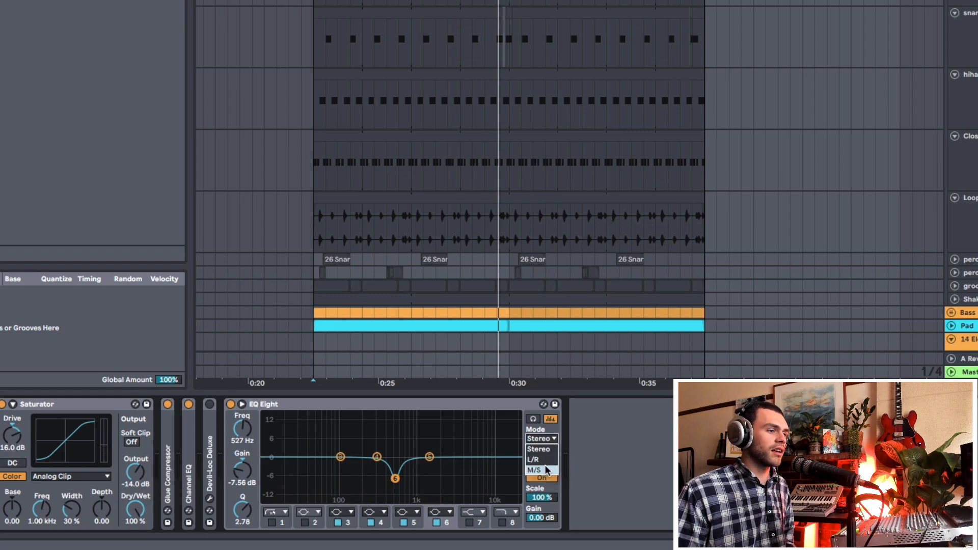
{"action": "left_click", "coordinate": [546, 471]}
{"action": "left_click", "coordinate": [543, 459]}
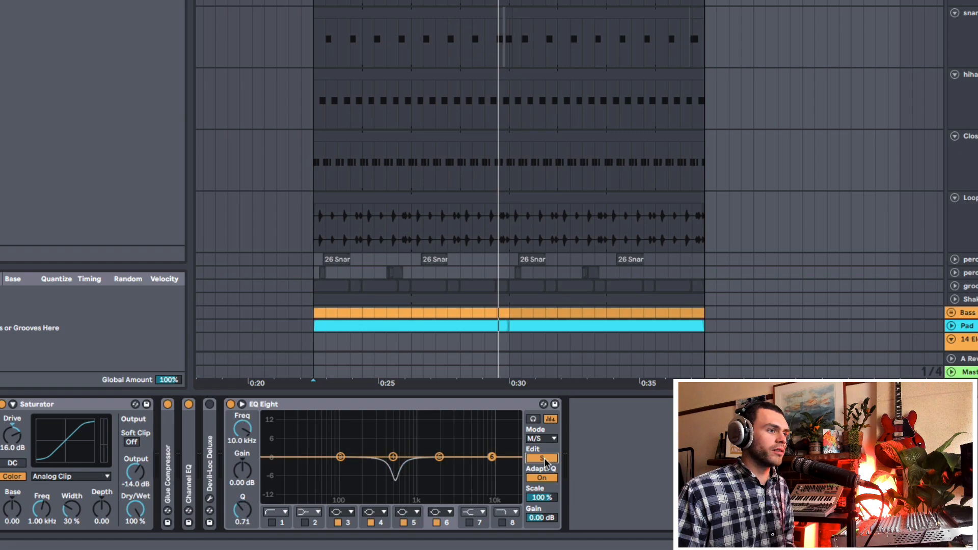
{"action": "left_click_drag", "start_coordinate": [491, 457], "coordinate": [463, 442]}
{"action": "key", "text": "space"}
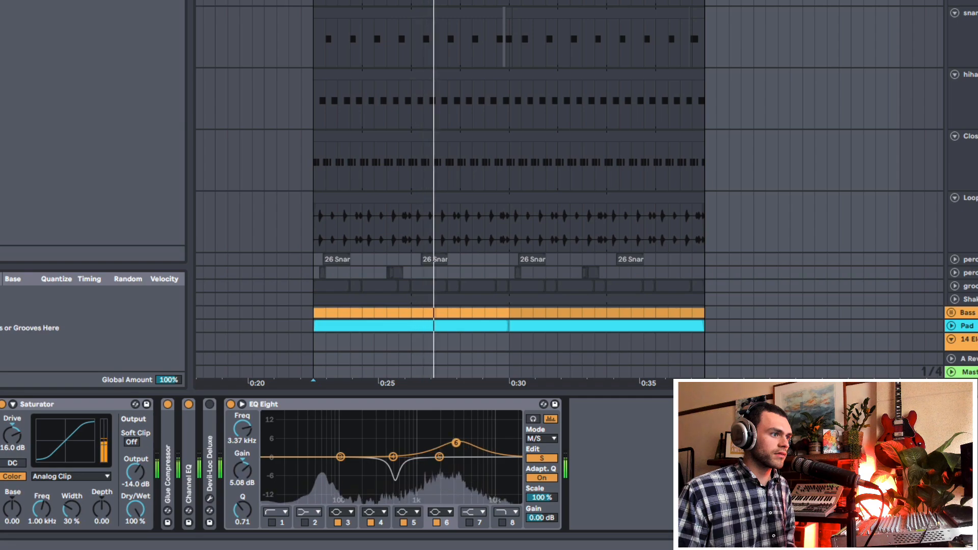
{"action": "left_click_drag", "start_coordinate": [464, 444], "coordinate": [461, 444]}
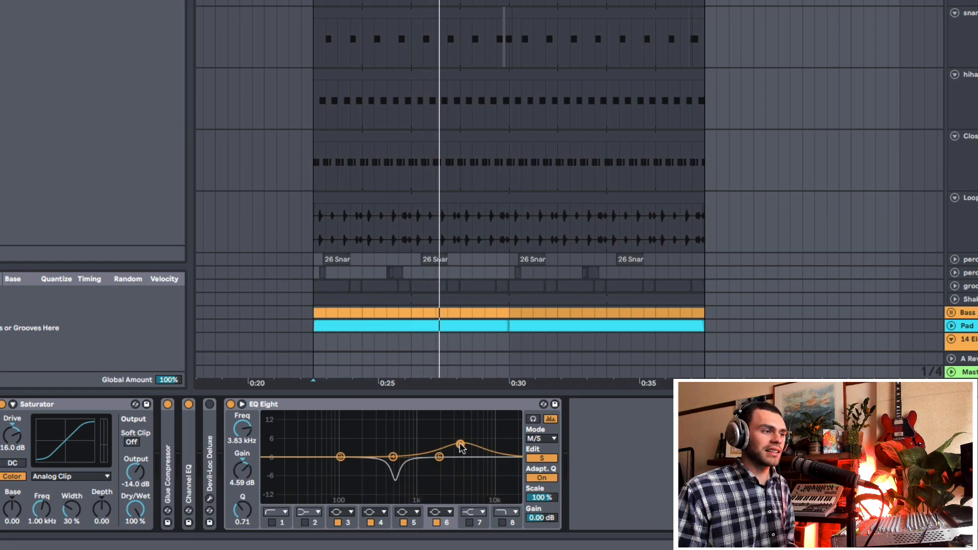
- Enable the side channel's band 1 low cut, set it to 344 Hz, and audition the drums
{"action": "left_click", "coordinate": [270, 522]}
{"action": "key", "text": "space"}
{"action": "left_click_drag", "start_coordinate": [311, 467], "coordinate": [381, 465]}
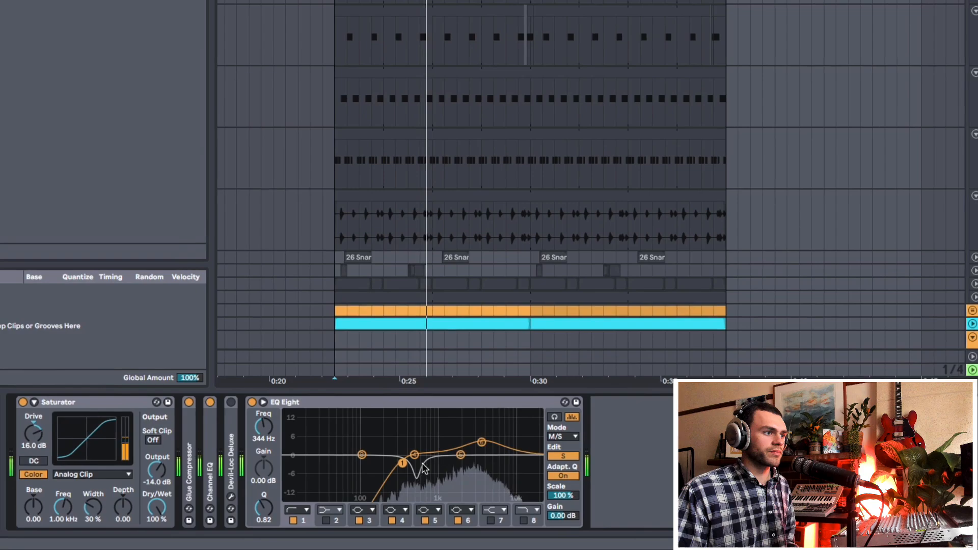
{"action": "key", "text": "space"}
{"action": "left_click", "coordinate": [326, 402]}
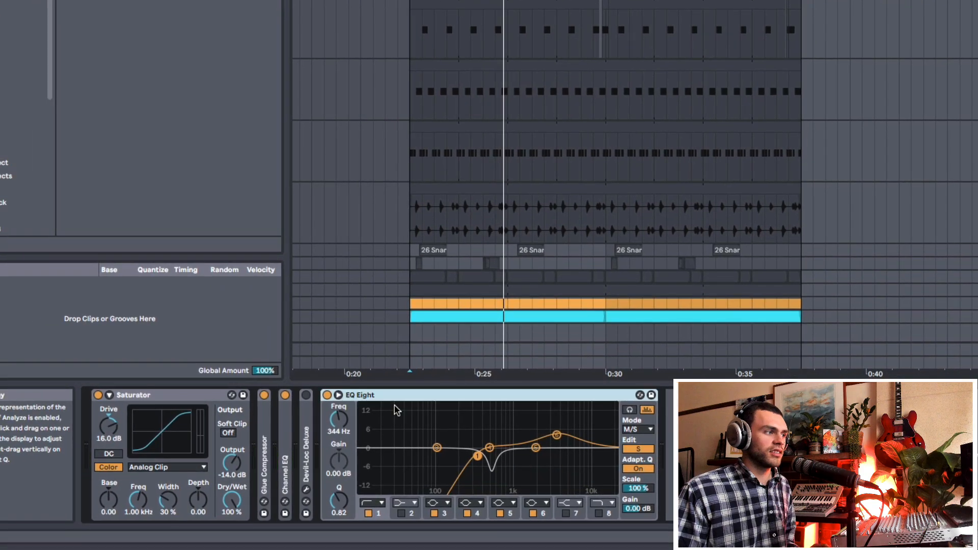
{"action": "left_click", "coordinate": [183, 397]}
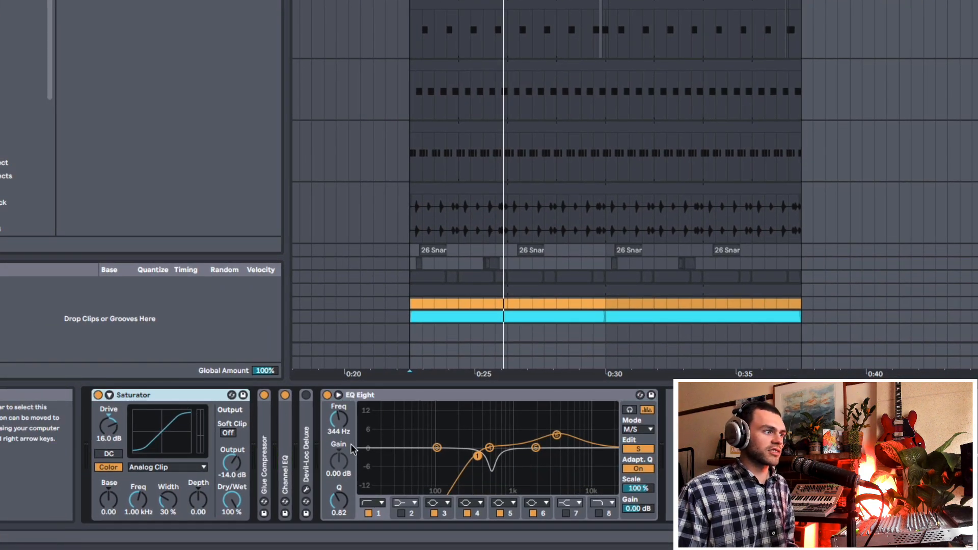
{"action": "left_click", "coordinate": [400, 396]}
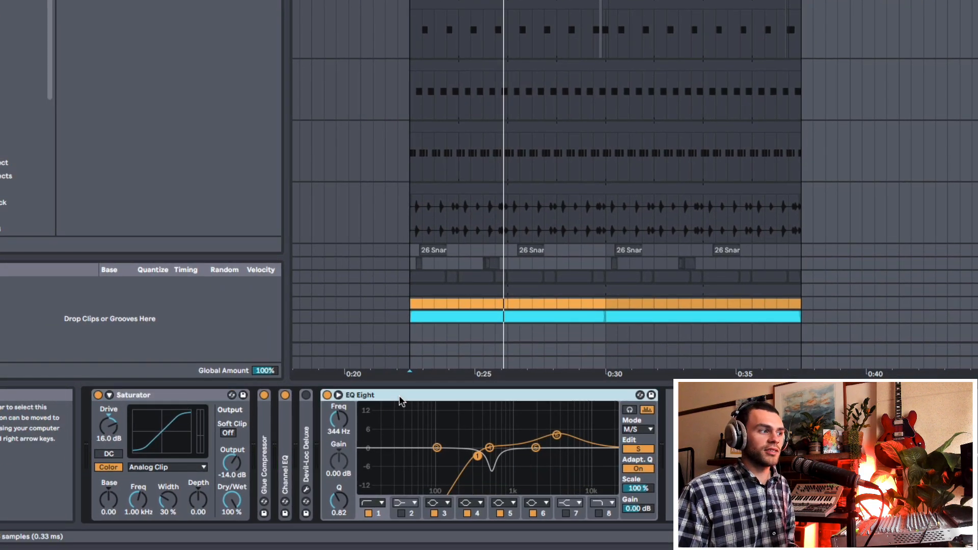